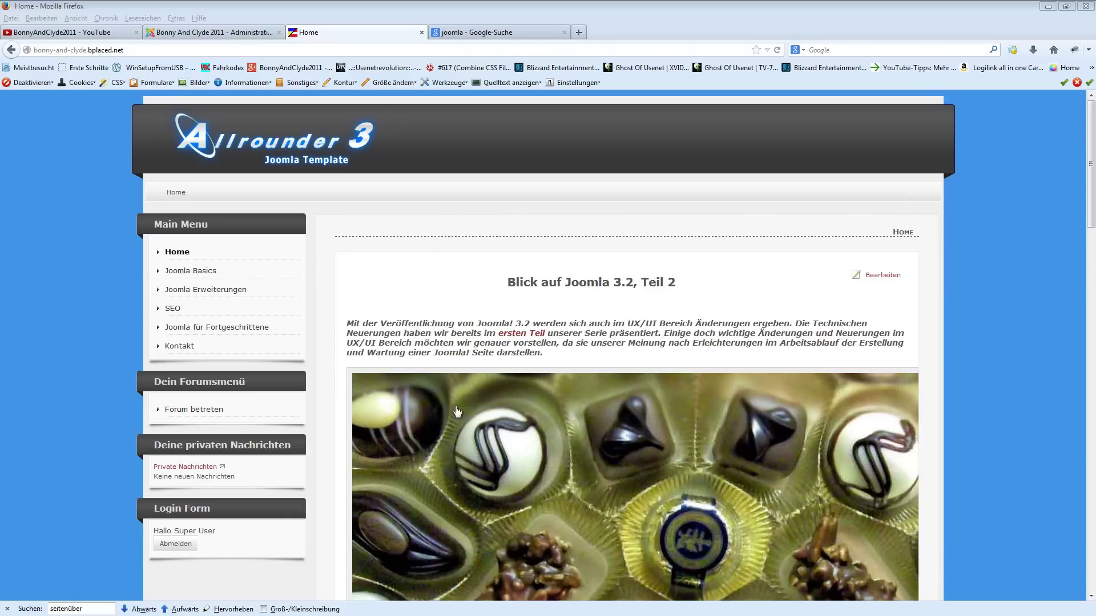
- Examine the description texts under the joomla.de and joomla.org results in the Google search, and return to the website's home page
left_click(490, 35)
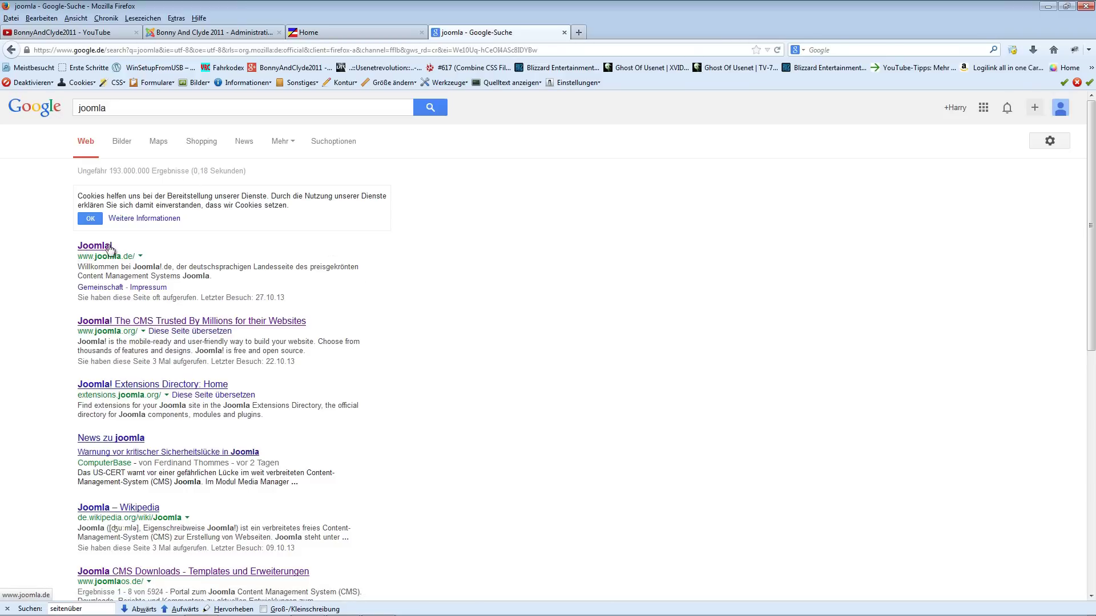
left_click_drag(80, 267, 223, 276)
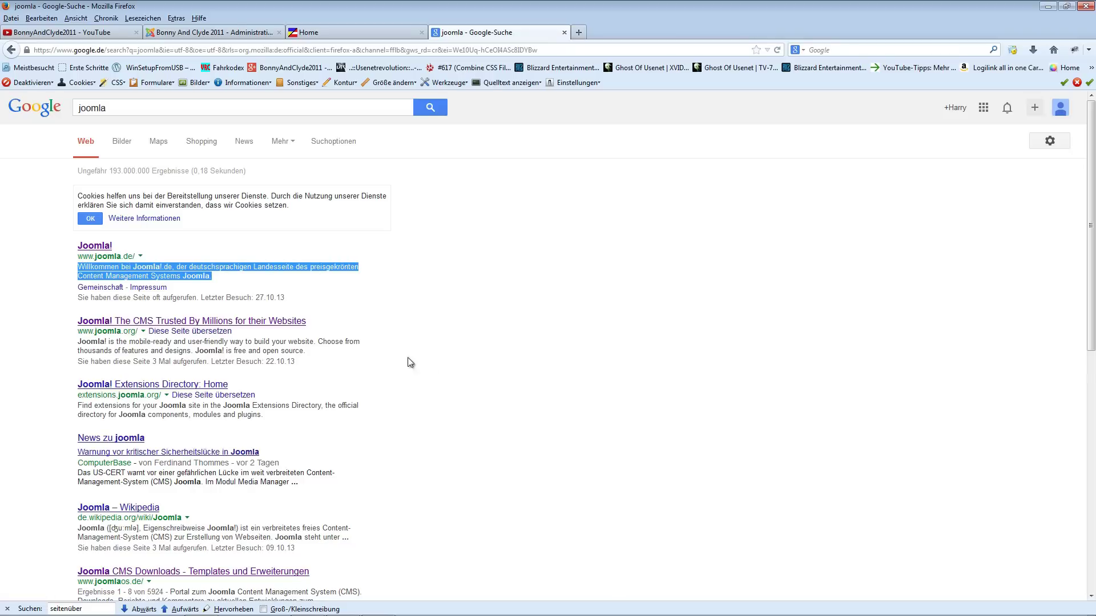
left_click_drag(81, 341, 311, 351)
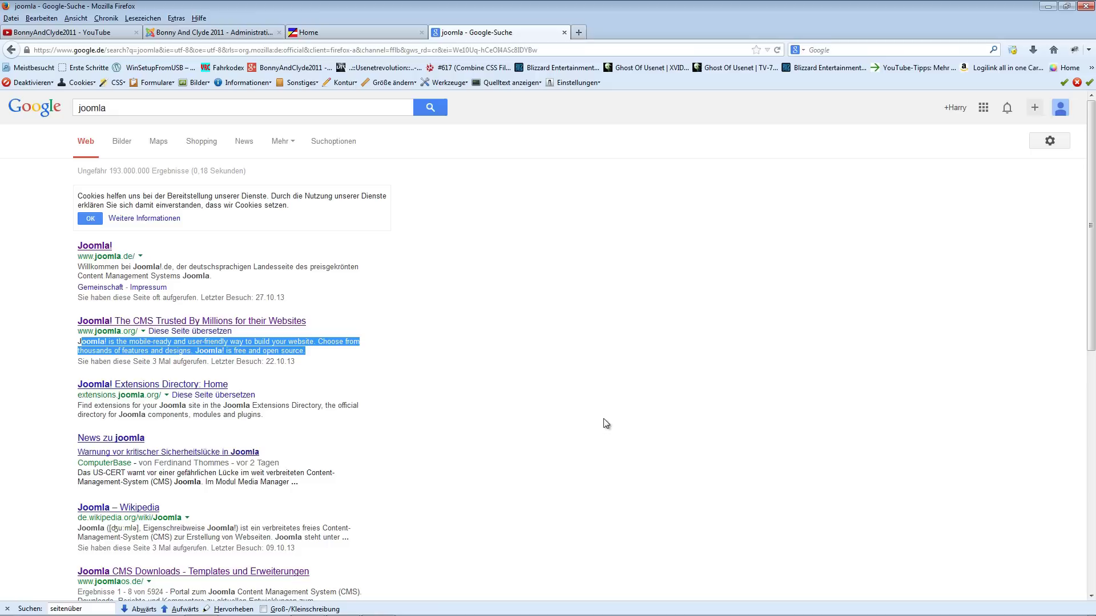
left_click(348, 38)
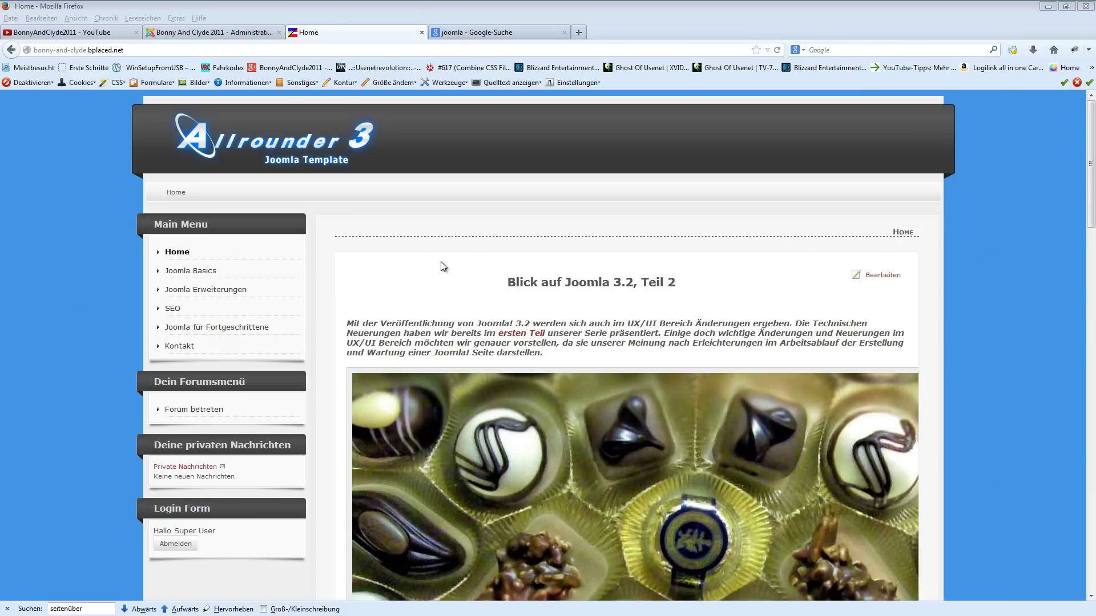
- Open the Joomla administration's global configuration at the Globale Metadaten section
left_click(237, 35)
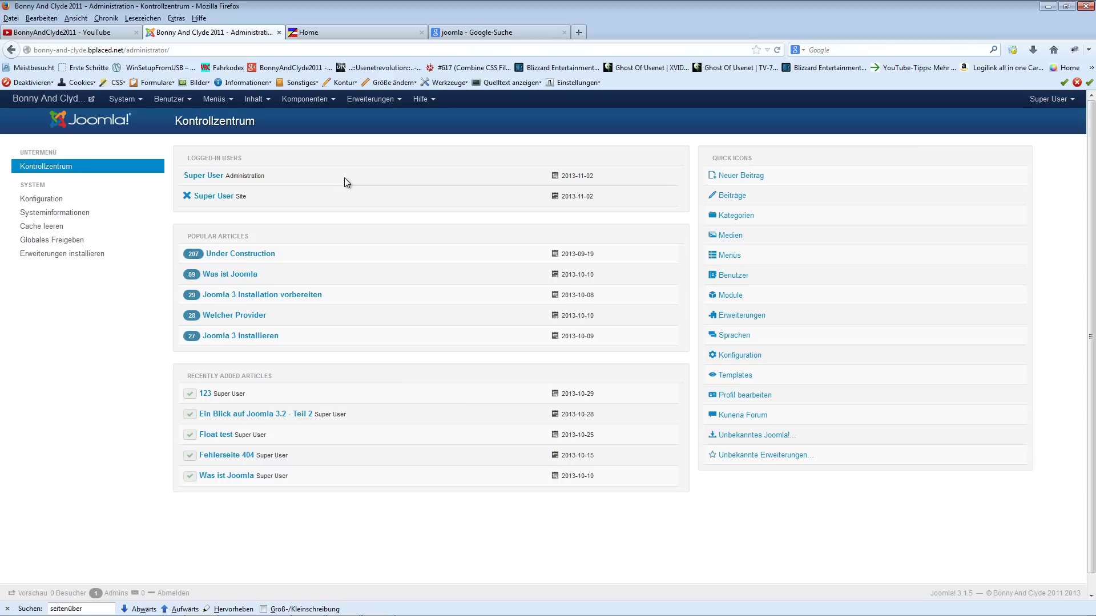
left_click(127, 101)
left_click(137, 143)
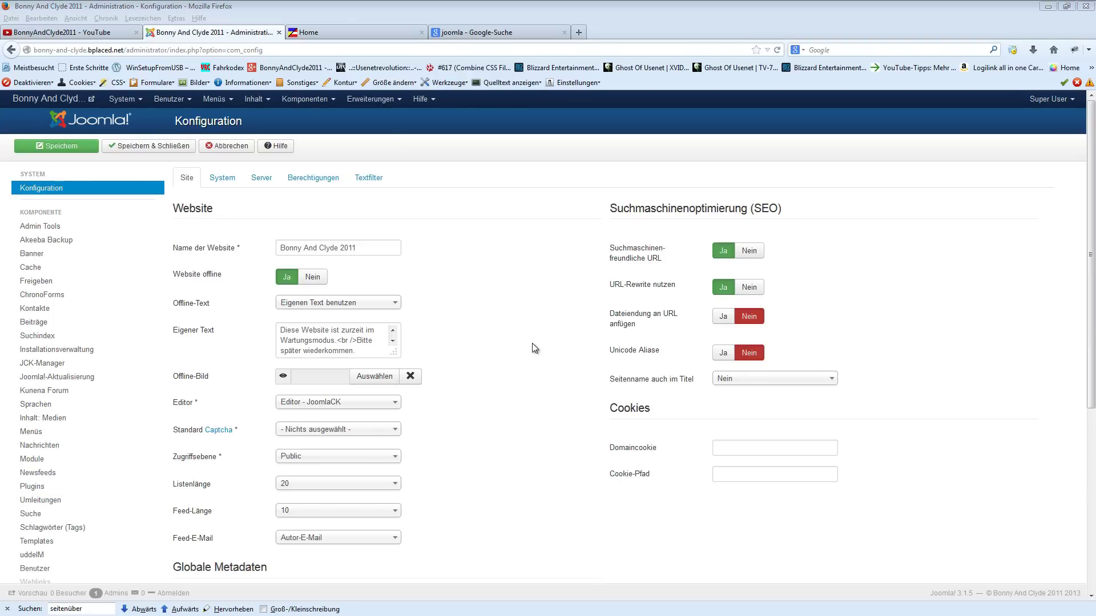
scroll(465, 293, "down", 5)
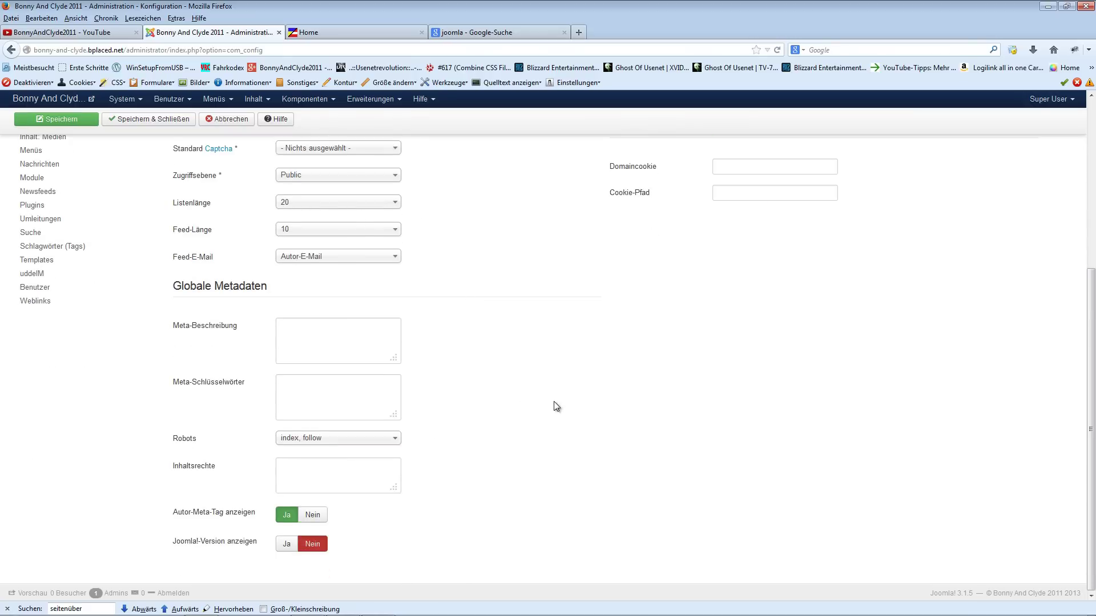
- Set the global Meta-Beschreibung to "Auf dieser Seite findest Du Anfängergerechte Schritt für Schritt Anleitungen für Joomla 3 und den dazugehörigen Erweiterungen!" and save the configuration
mouse_move(201, 329)
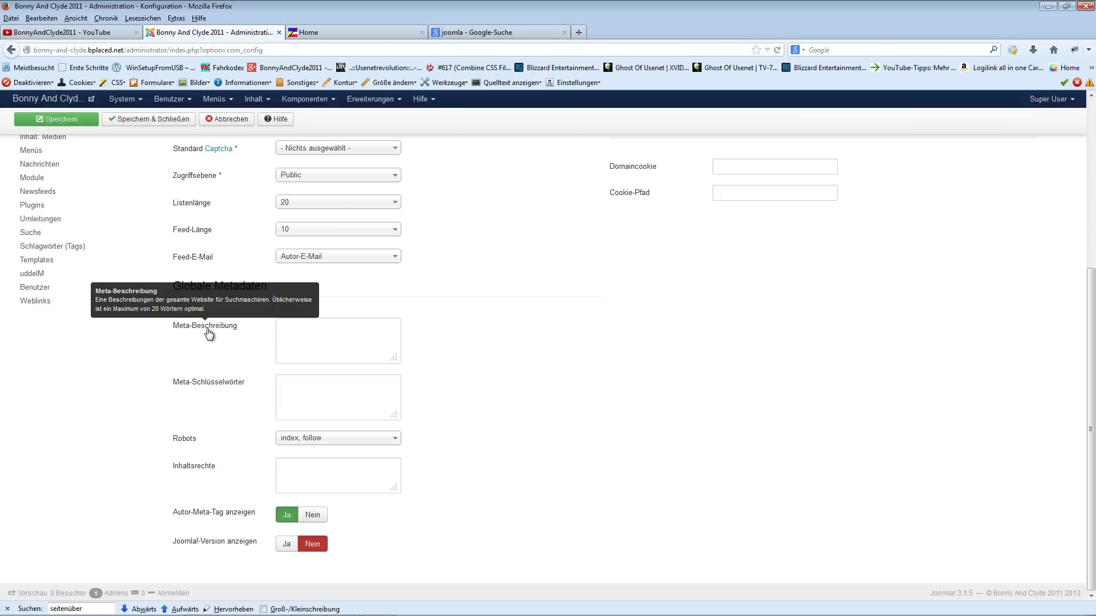
left_click(330, 343)
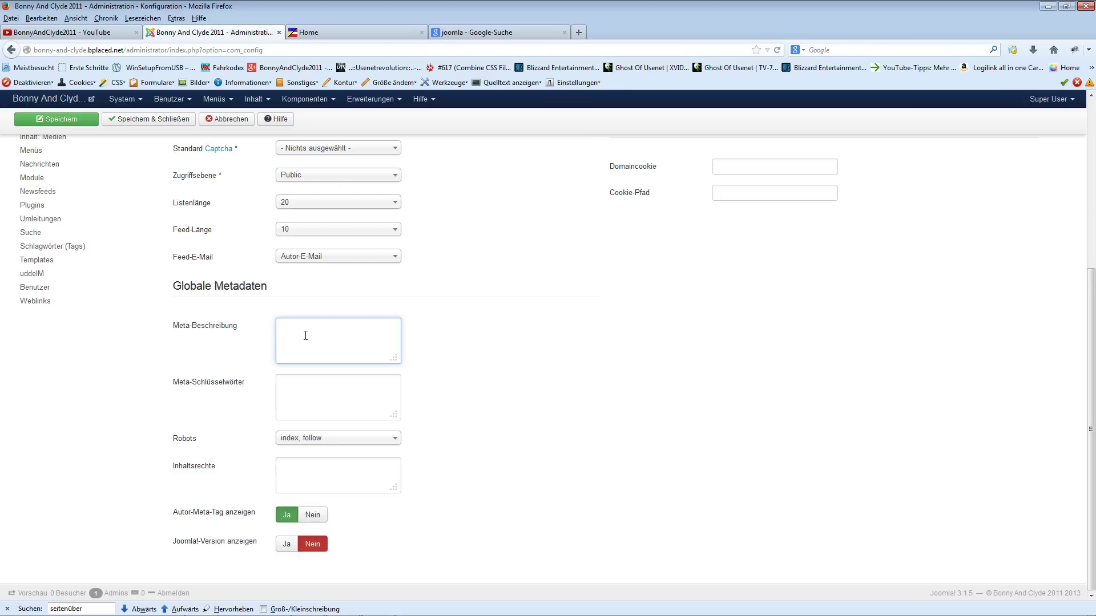
type("Auf dieser Seite findest Du Anfängergerechte Schritt für Schritt Anleitungen für Joomla 3 und den dazugehörigen Erweiterungen!")
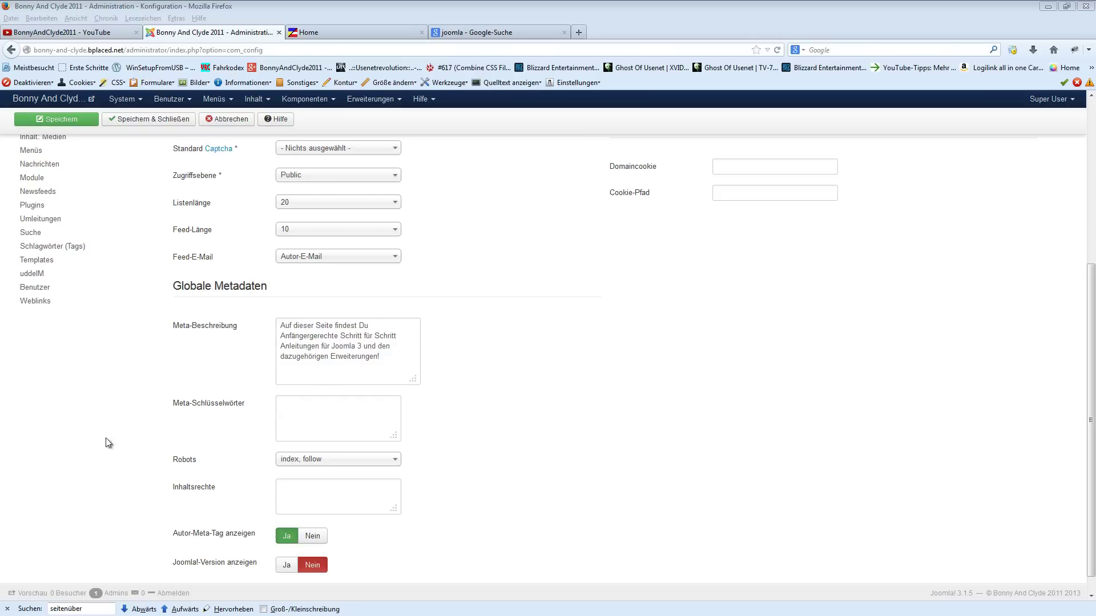
left_click(56, 120)
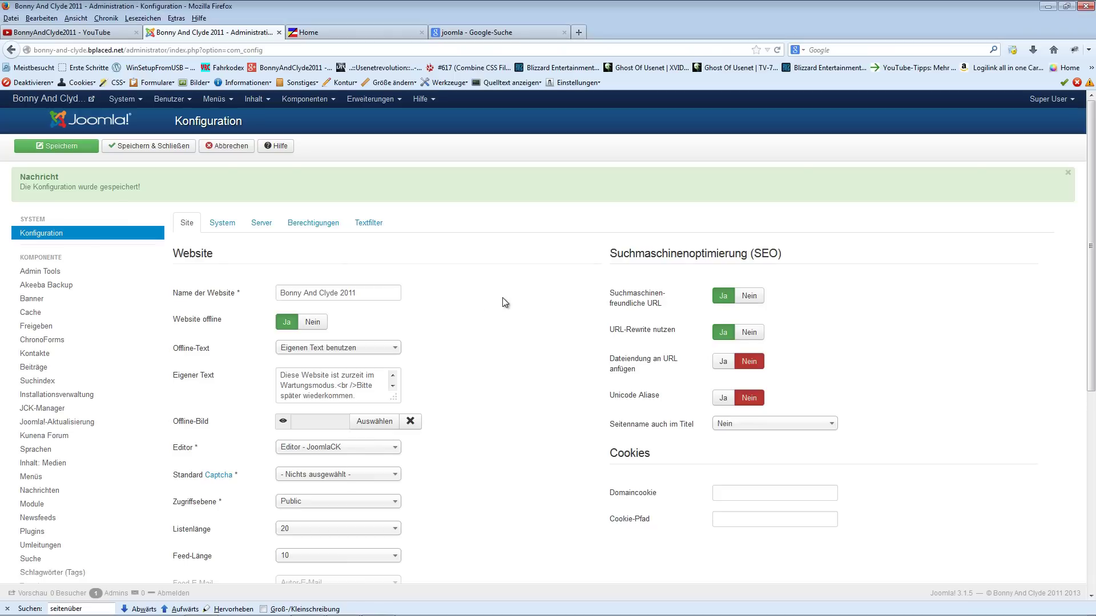
scroll(509, 337, "down", 5)
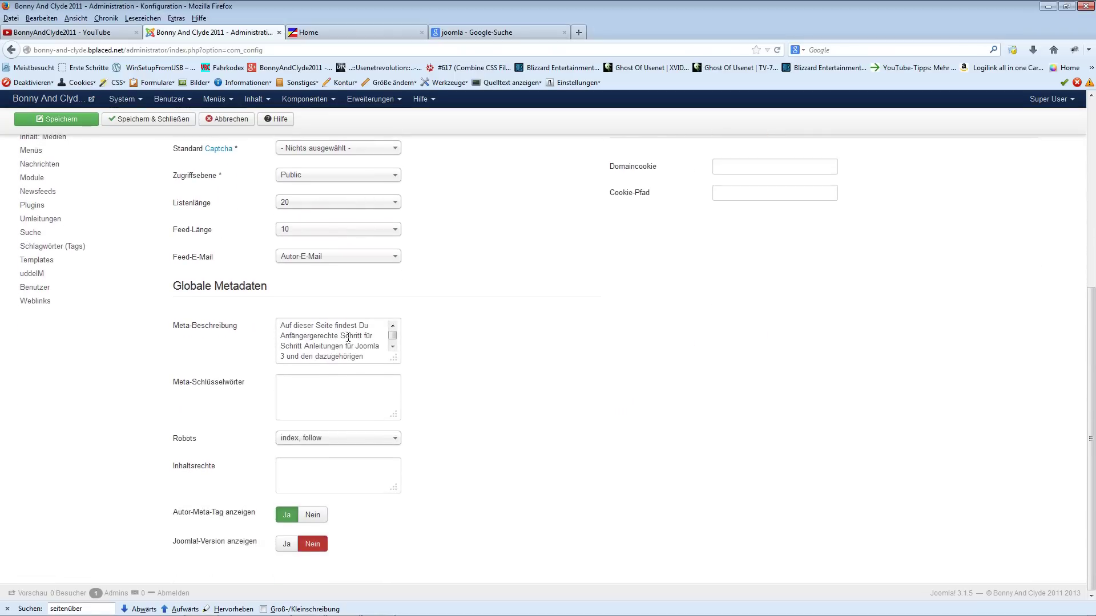
scroll(337, 343, "up", 3)
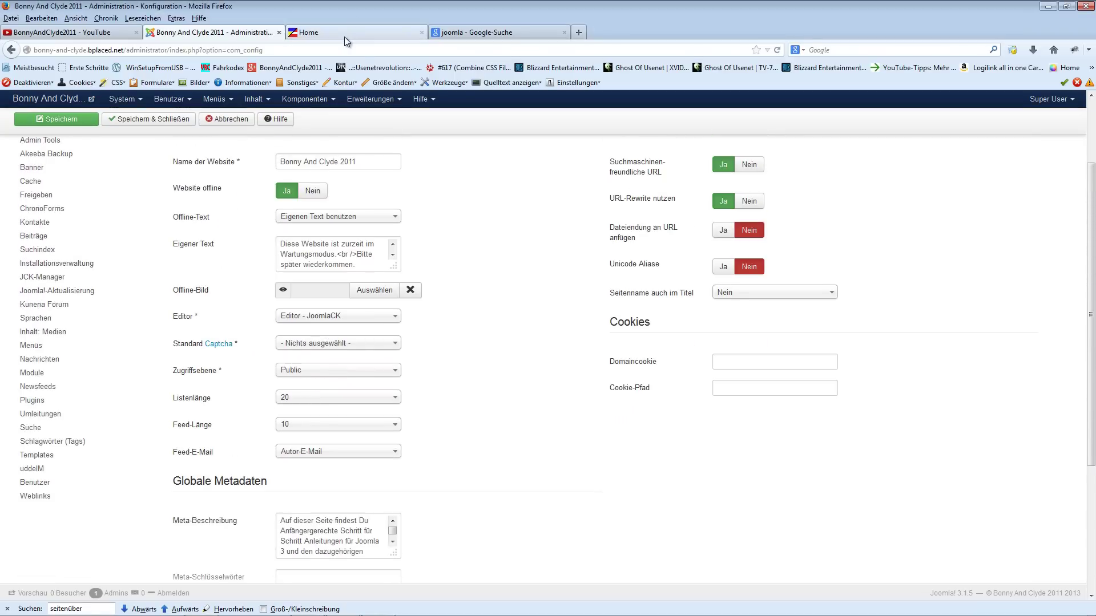
- Reload the website's home page and search its source code for "desc" to check the meta description, closing the source afterwards
left_click(344, 36)
left_click(182, 254)
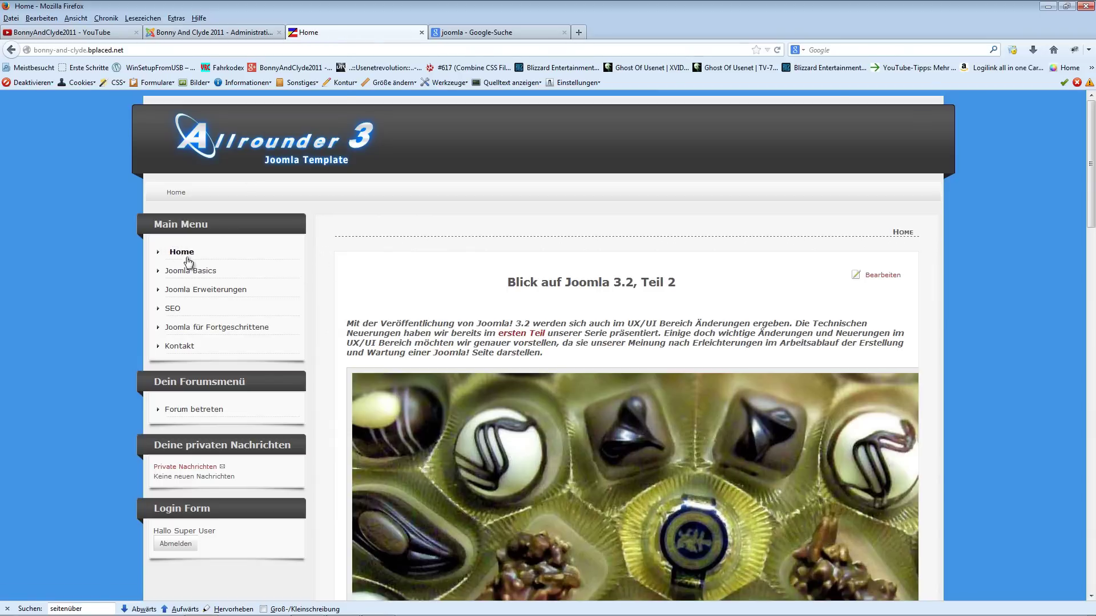
right_click(318, 264)
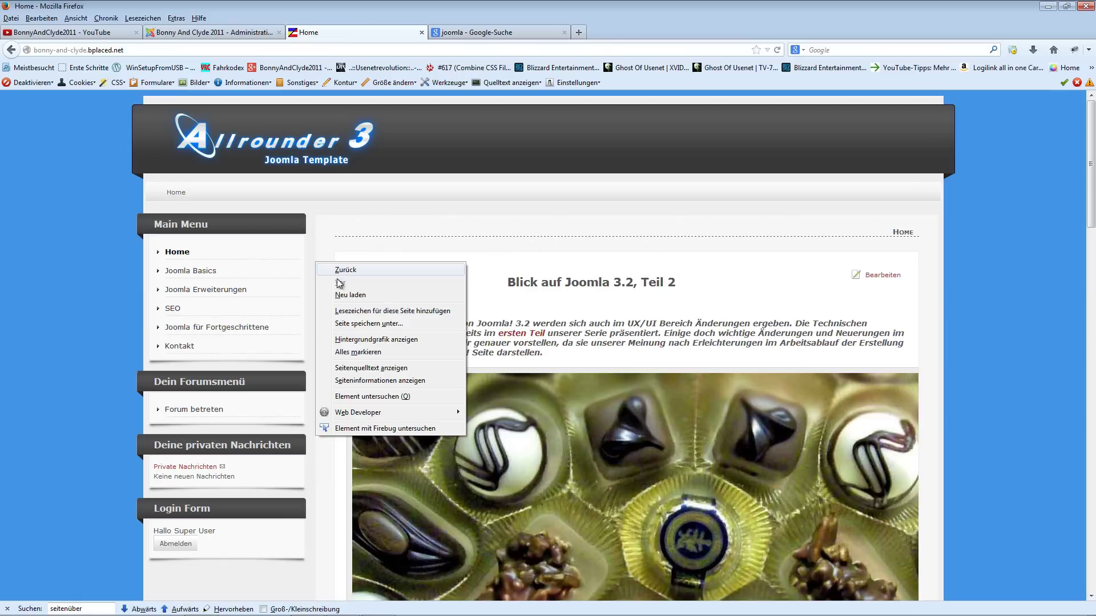
left_click(353, 370)
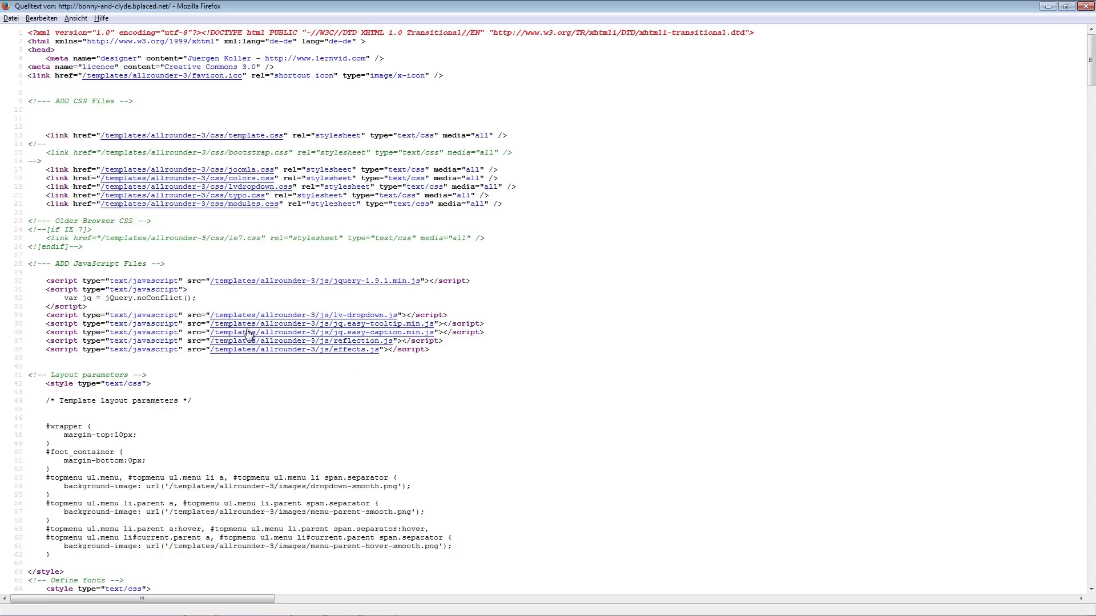
key("ctrl+f")
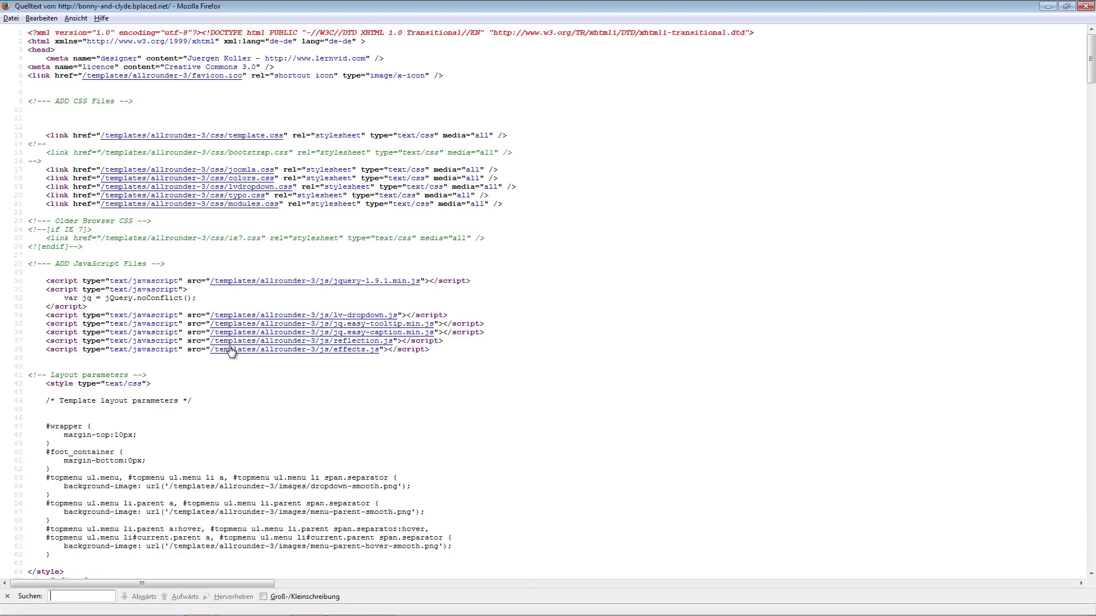
type("desc")
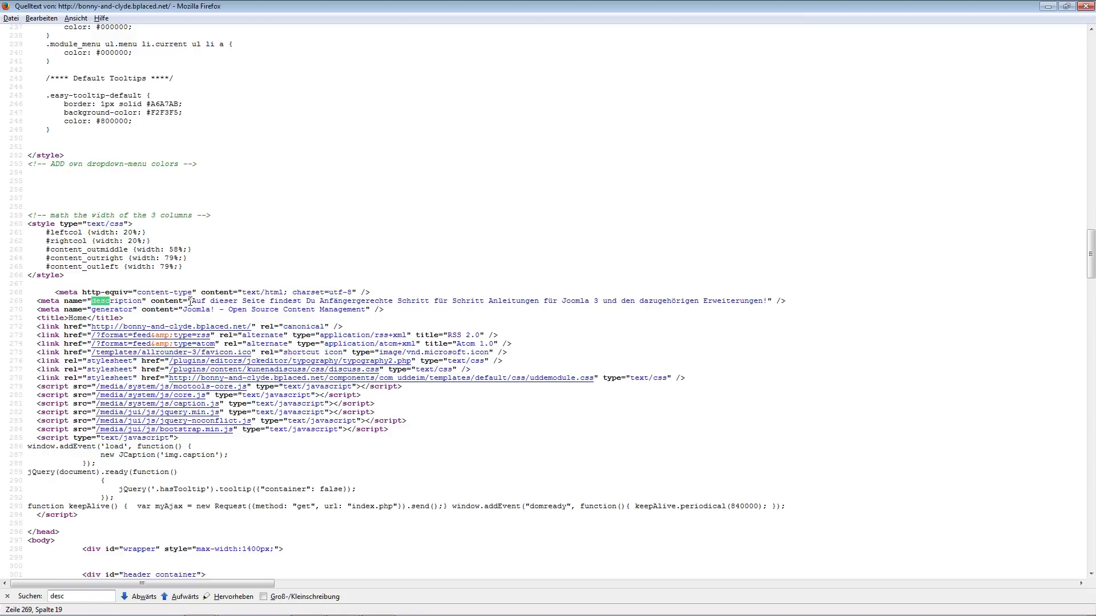
left_click_drag(193, 301, 767, 301)
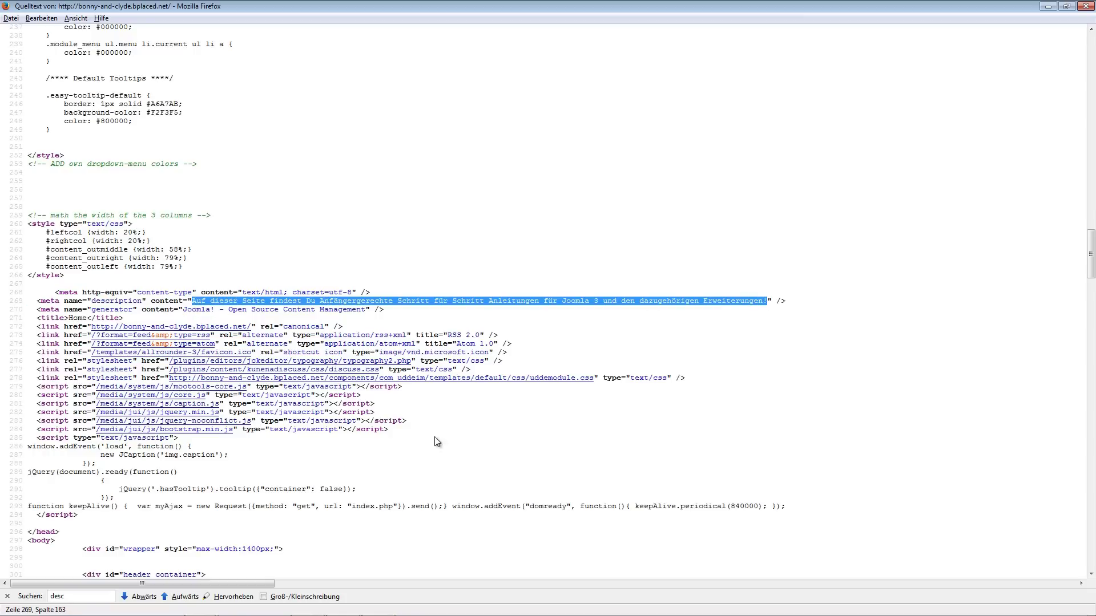
left_click(1086, 7)
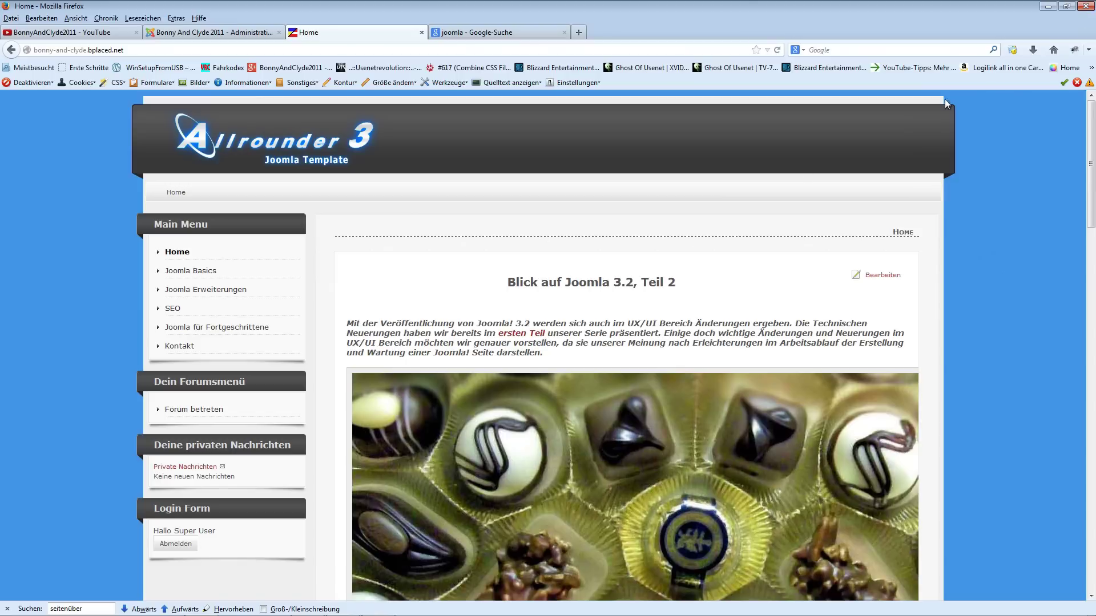
- Enter the global Meta-Schlüsselwörter "Joomla 3, Anfänger," in the configuration and select "index, follow" for Robots
left_click(206, 36)
scroll(455, 292, "down", 3)
left_click(394, 411)
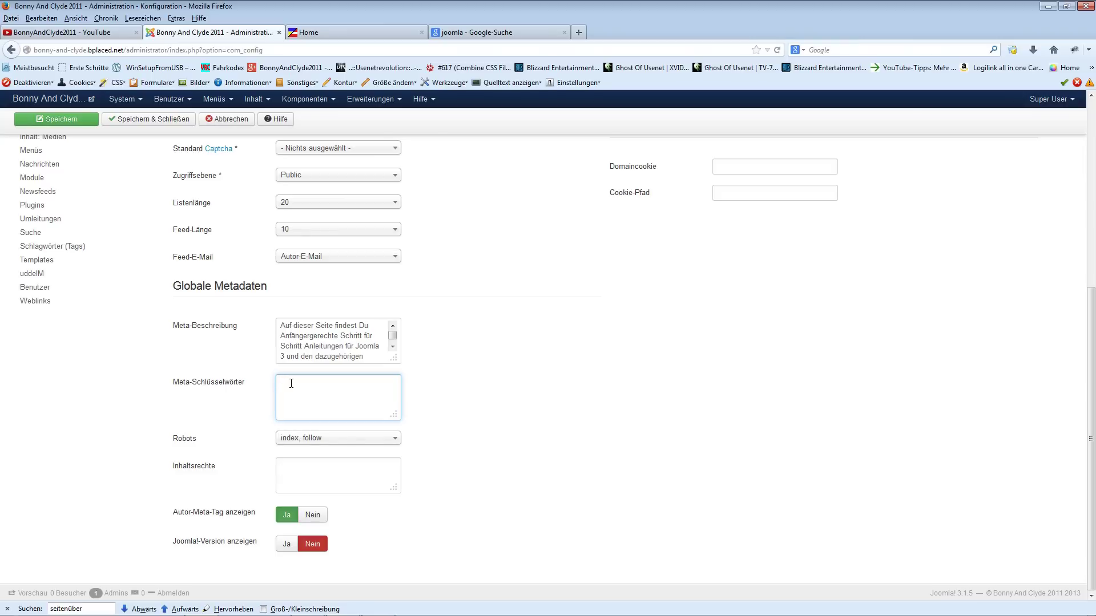
mouse_move(211, 387)
mouse_move(219, 389)
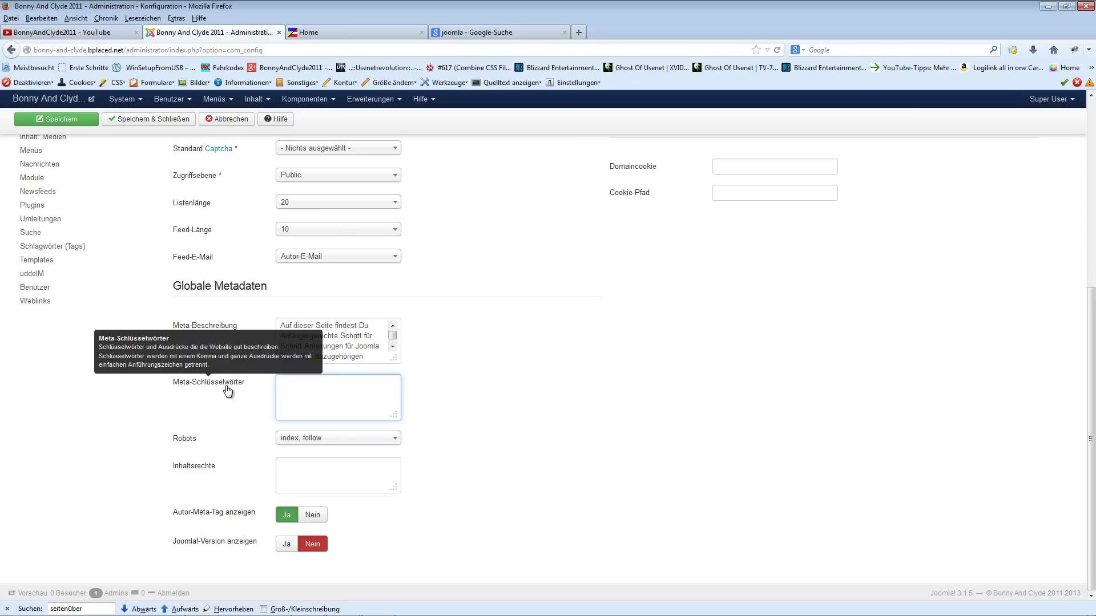
type("oomla 3, Anfänger,")
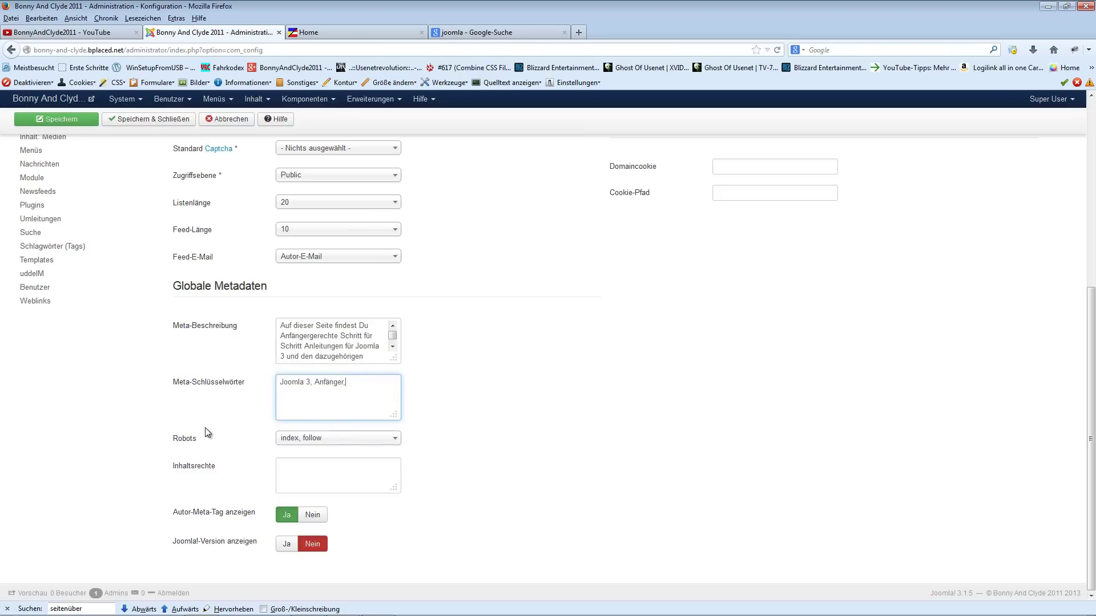
left_click(320, 439)
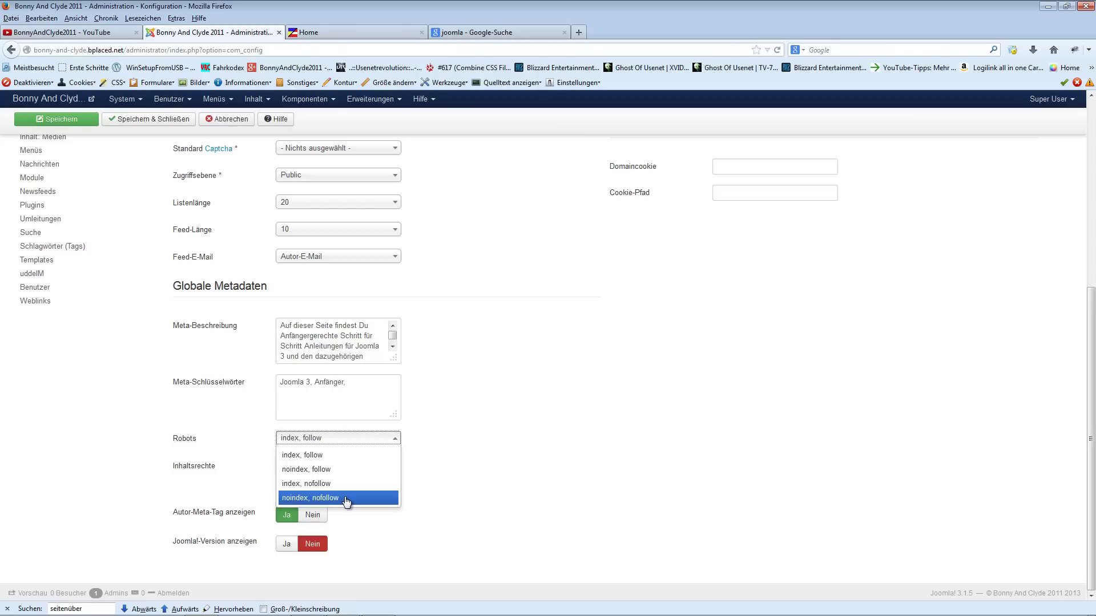
left_click(297, 459)
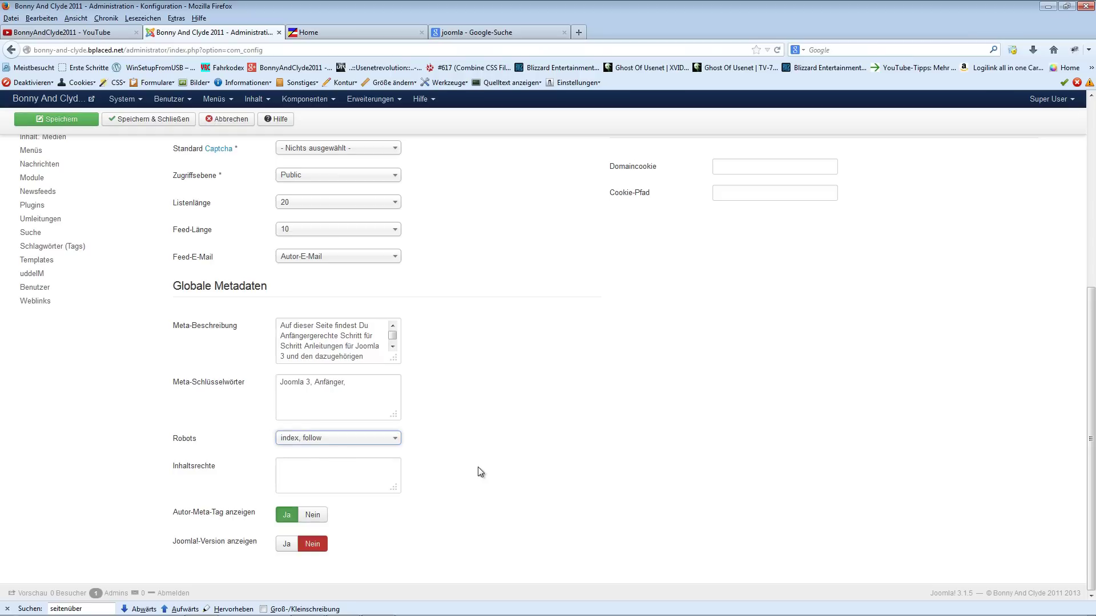
- Set Autor-Meta-Tag anzeigen to Nein in the global metadata and save the configuration
left_click(289, 474)
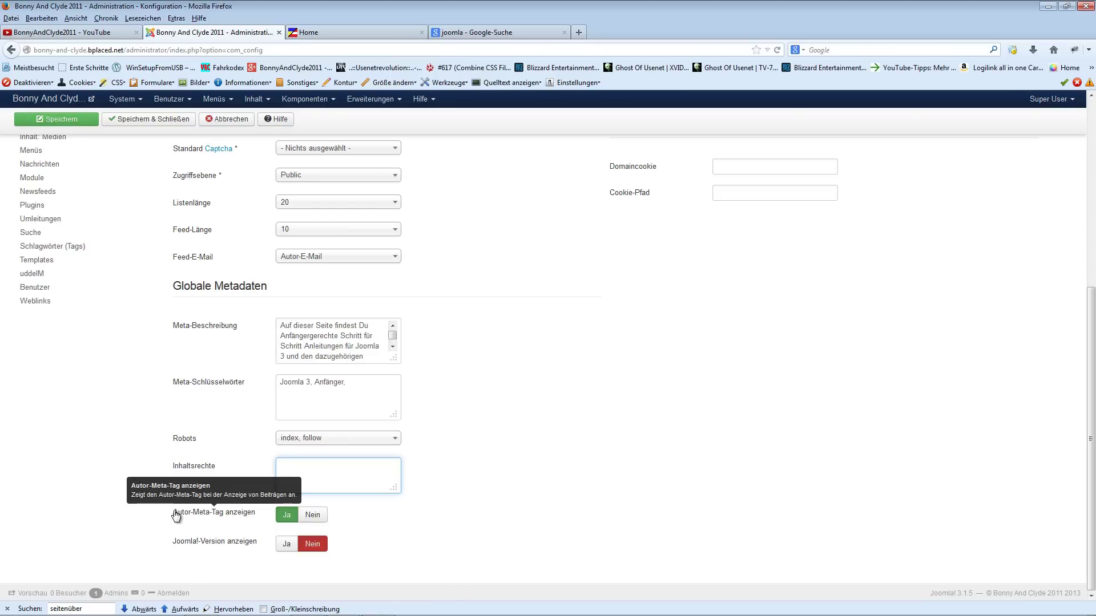
mouse_move(178, 519)
left_click(313, 514)
mouse_move(214, 549)
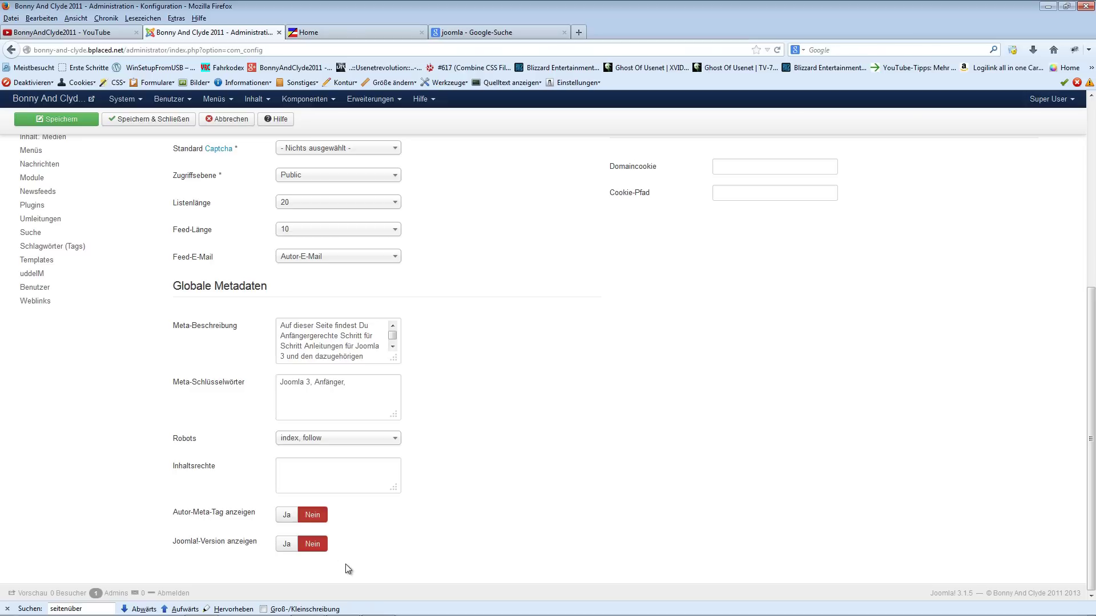
left_click_drag(257, 545, 243, 547)
left_click(262, 570)
mouse_move(258, 549)
mouse_move(225, 516)
left_click(76, 122)
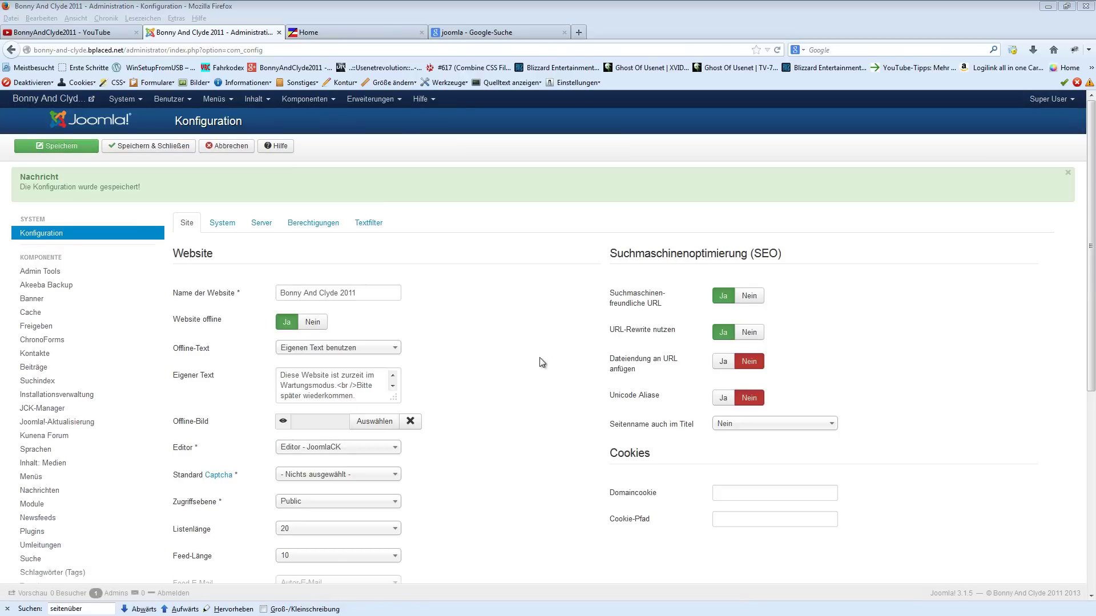
- Reload the website's home page and re-examine the description text under the joomla.de result in the Google search
left_click(343, 29)
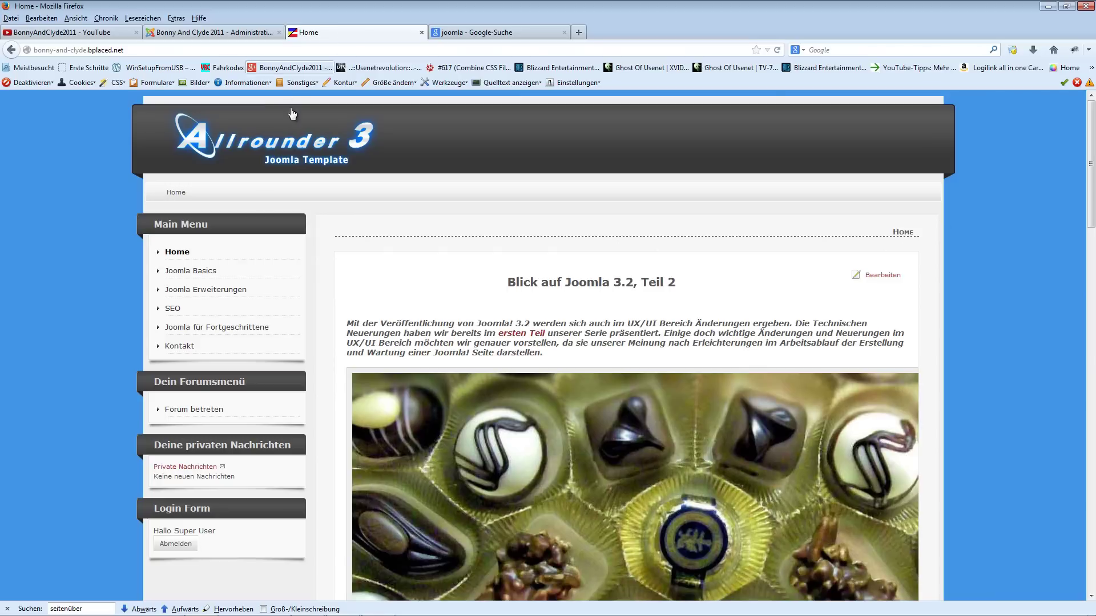
left_click(169, 251)
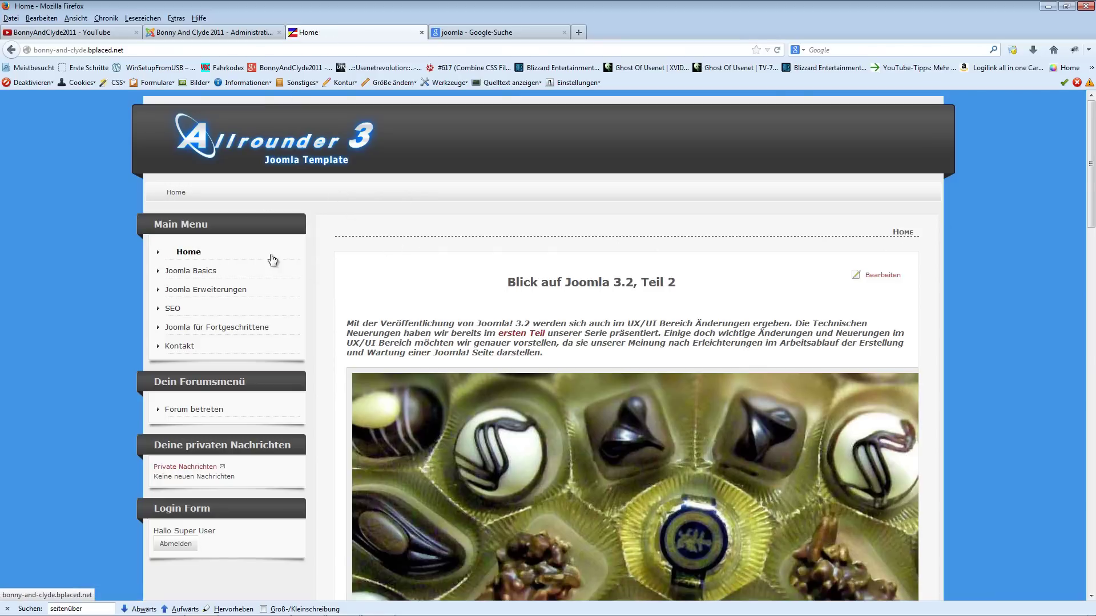
left_click(475, 34)
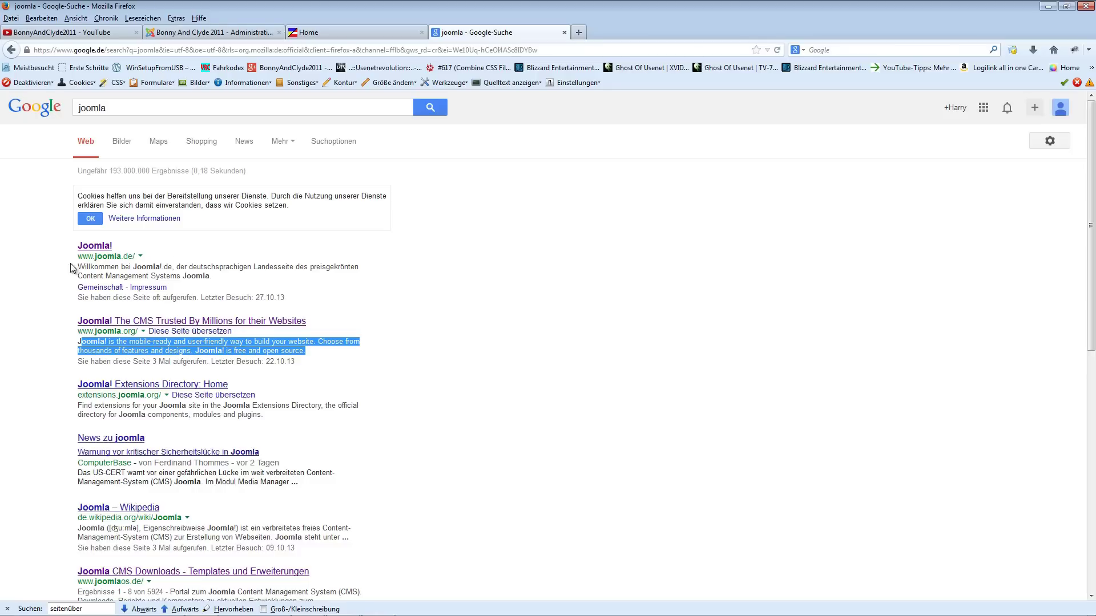
left_click_drag(78, 266, 214, 278)
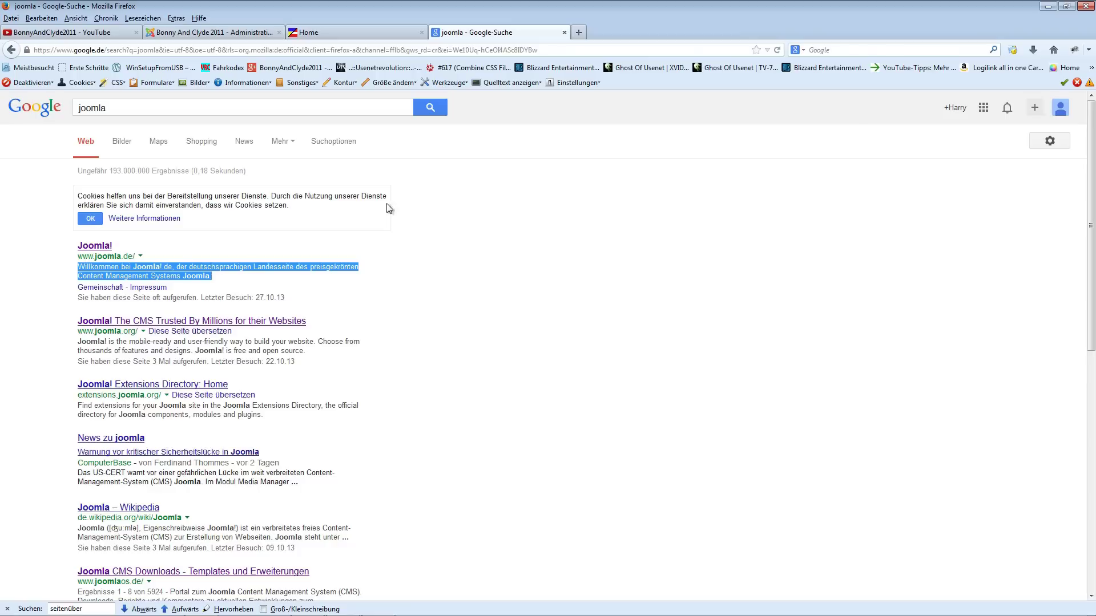
left_click(217, 278)
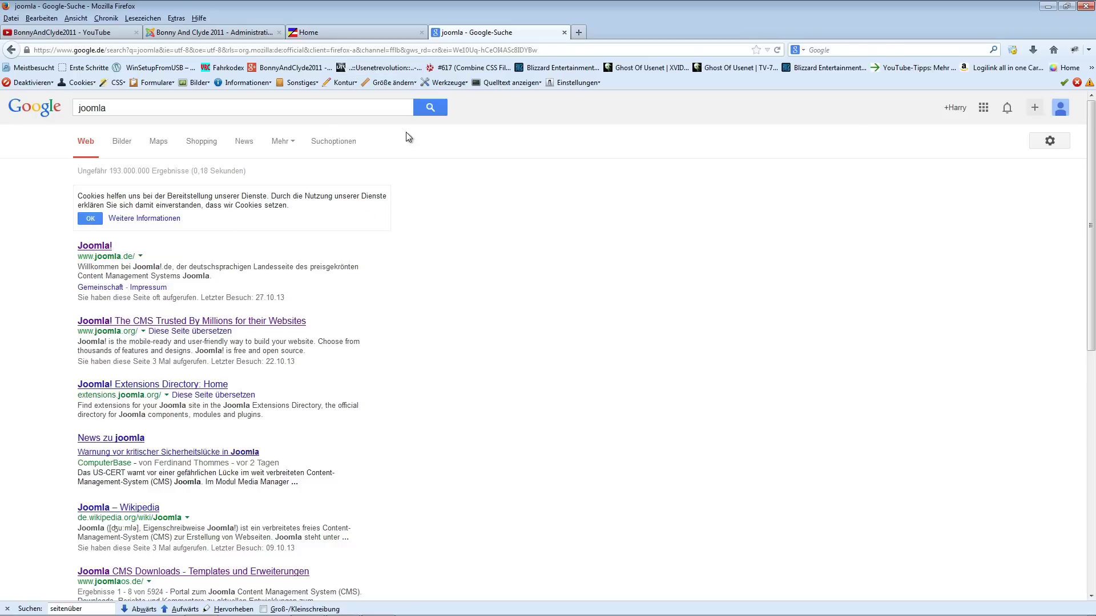
- Search the source code of the website's home page for "anfänger" to check the meta keywords, closing the source afterwards
left_click(357, 32)
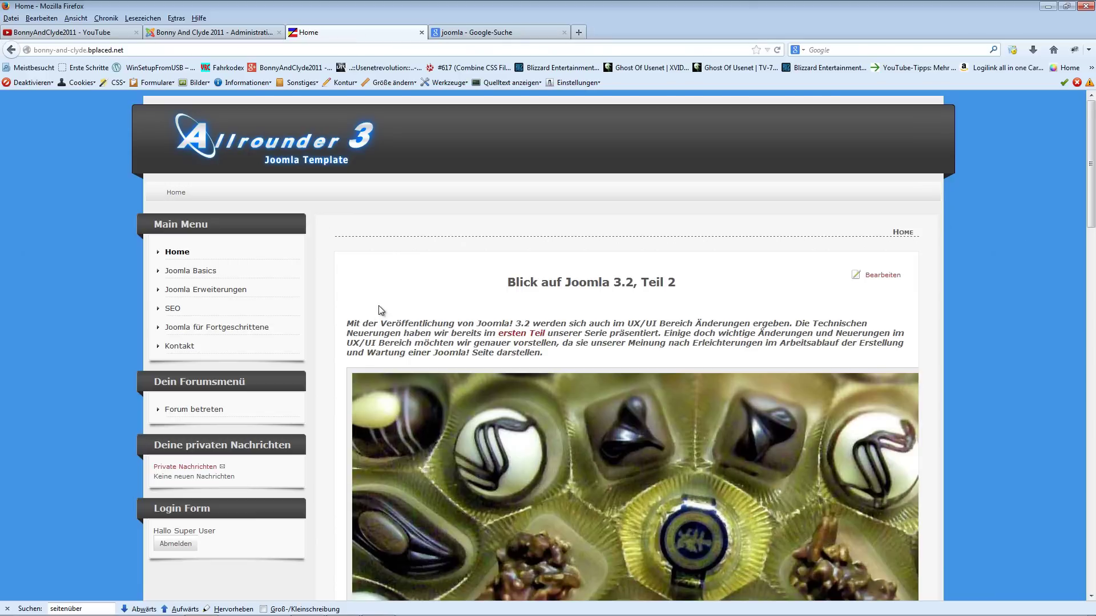
right_click(341, 280)
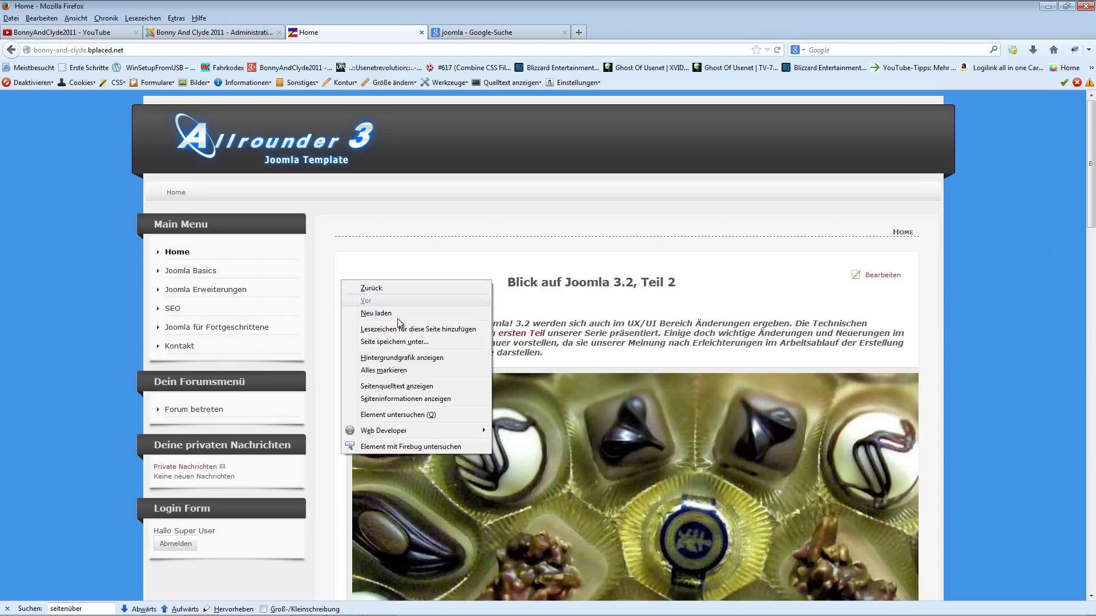
left_click(396, 386)
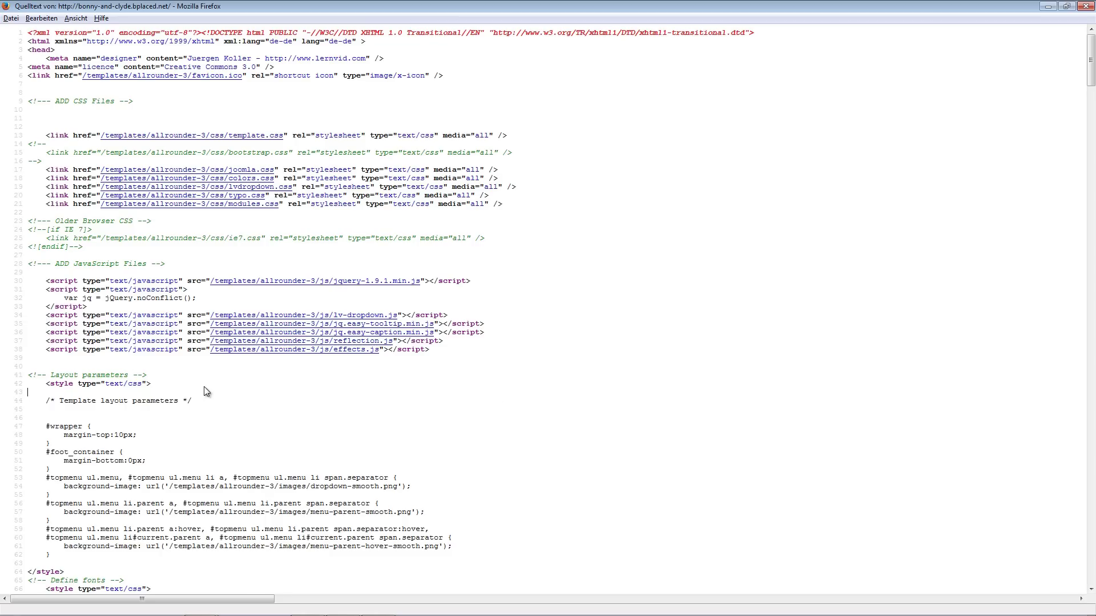
key("ctrl+f")
type("anfänger")
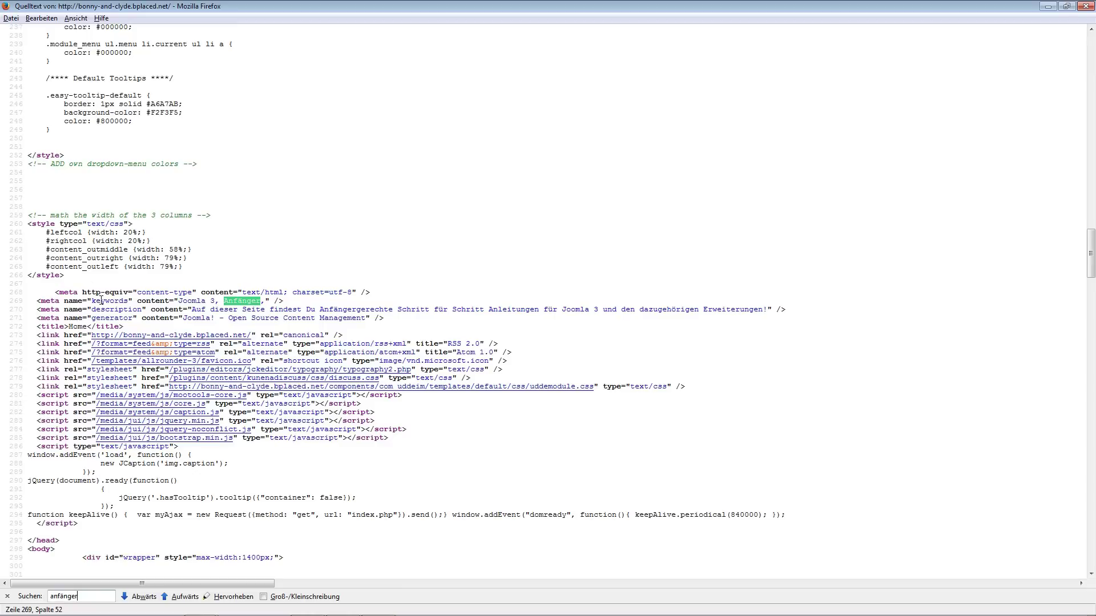
left_click_drag(180, 301, 266, 301)
left_click(188, 481)
left_click_drag(187, 481, 88, 471)
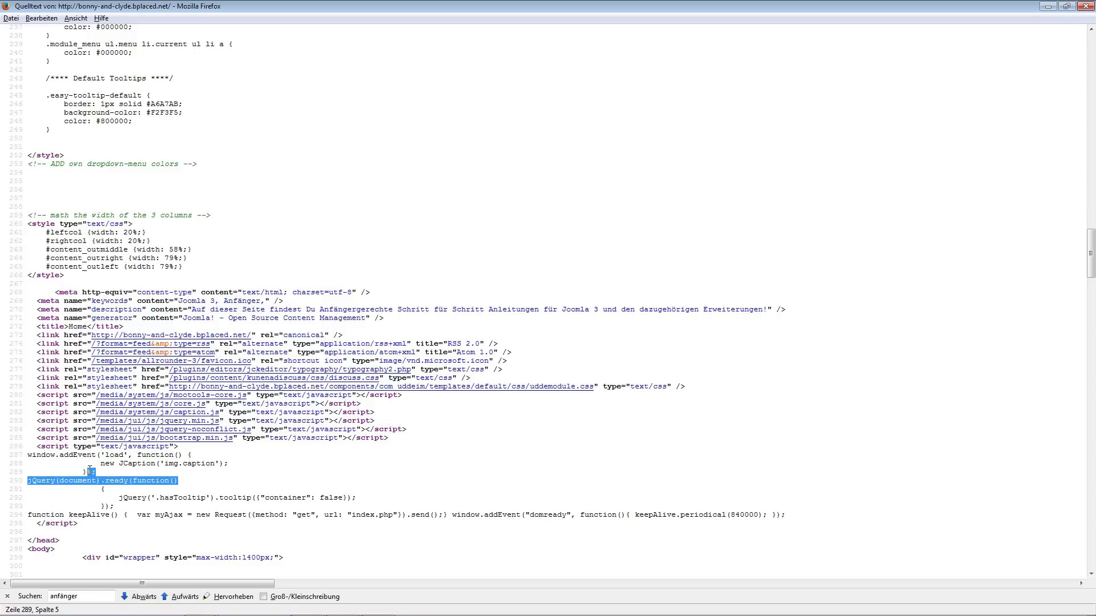
key("ctrl+w")
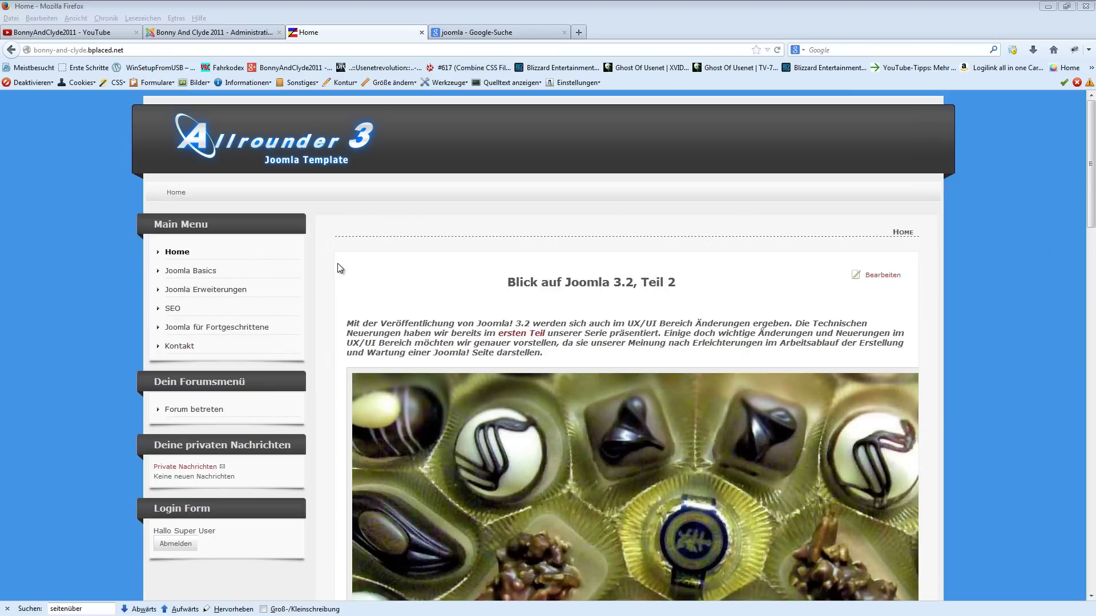
- Check the Seitenname auch im Titel setting and compare the browser titles of the website's Joomla Basics and Home pages
left_click(215, 32)
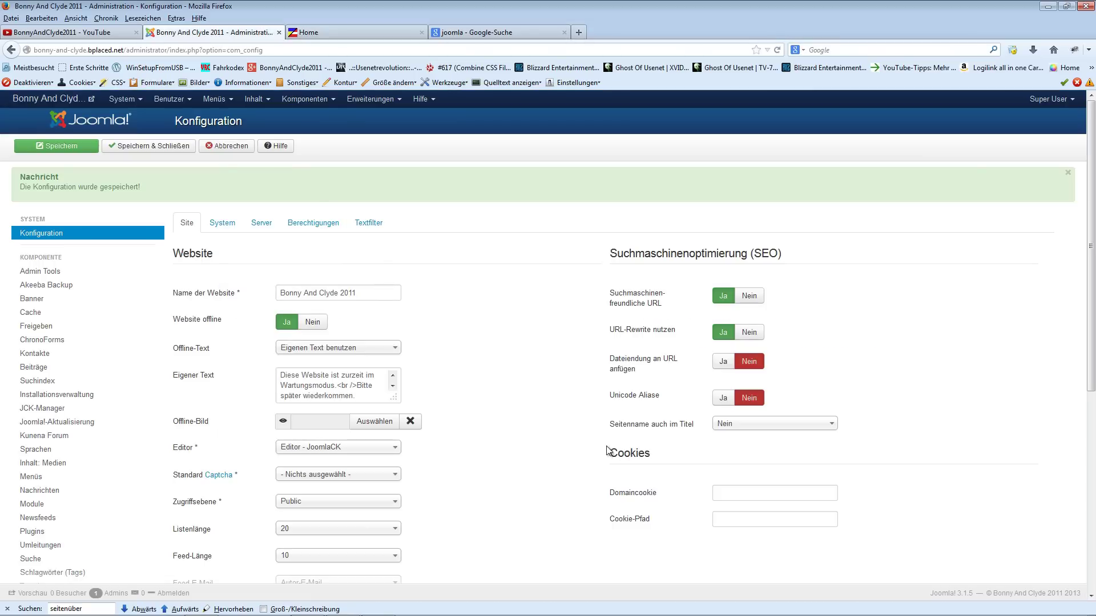
mouse_move(611, 426)
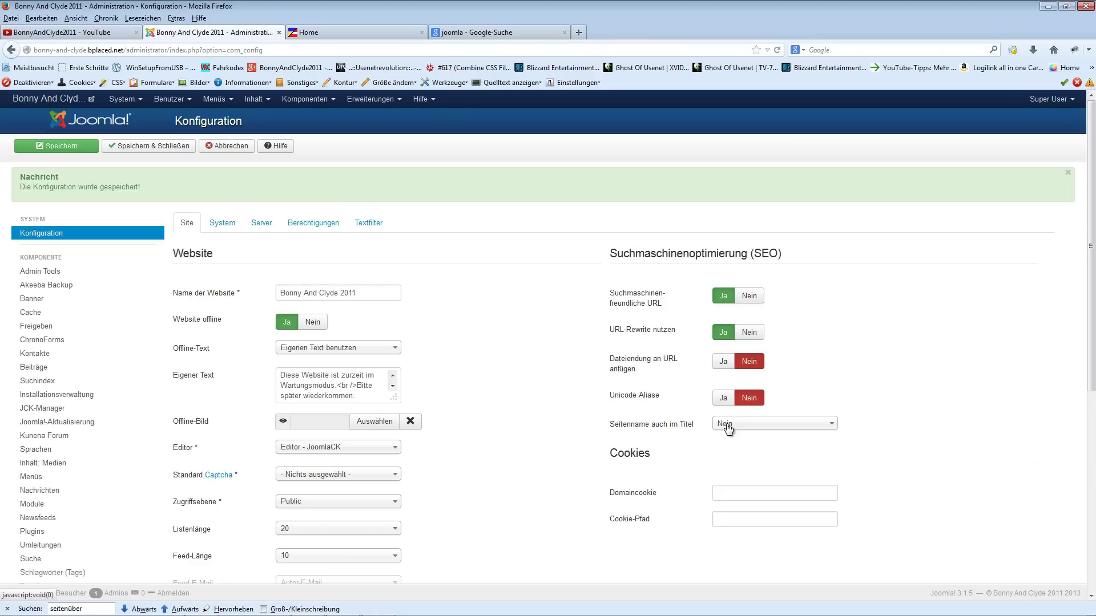
left_click(315, 30)
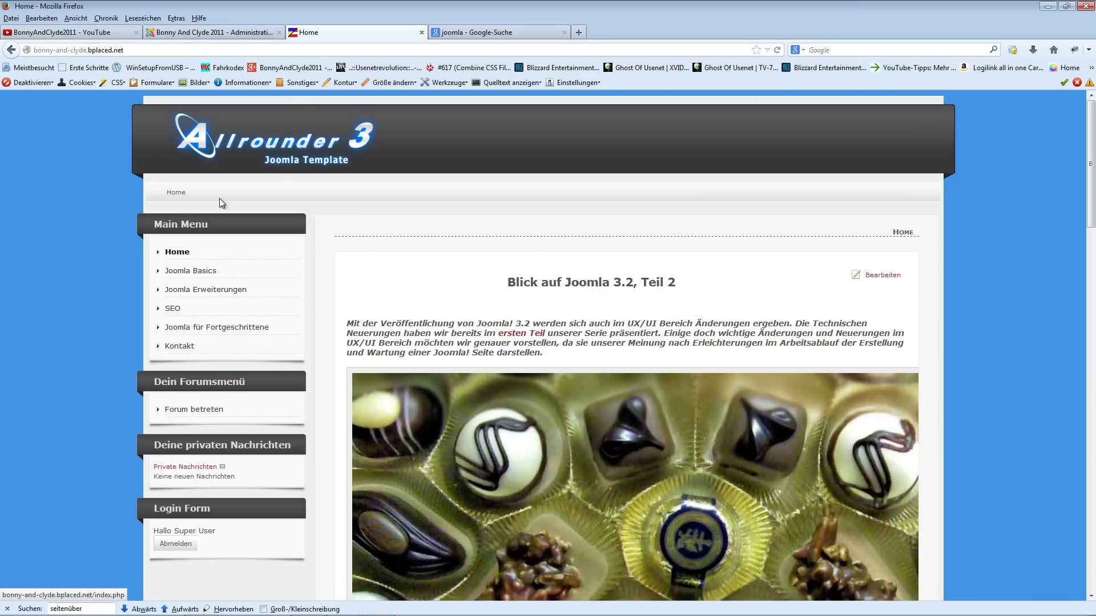
left_click(221, 275)
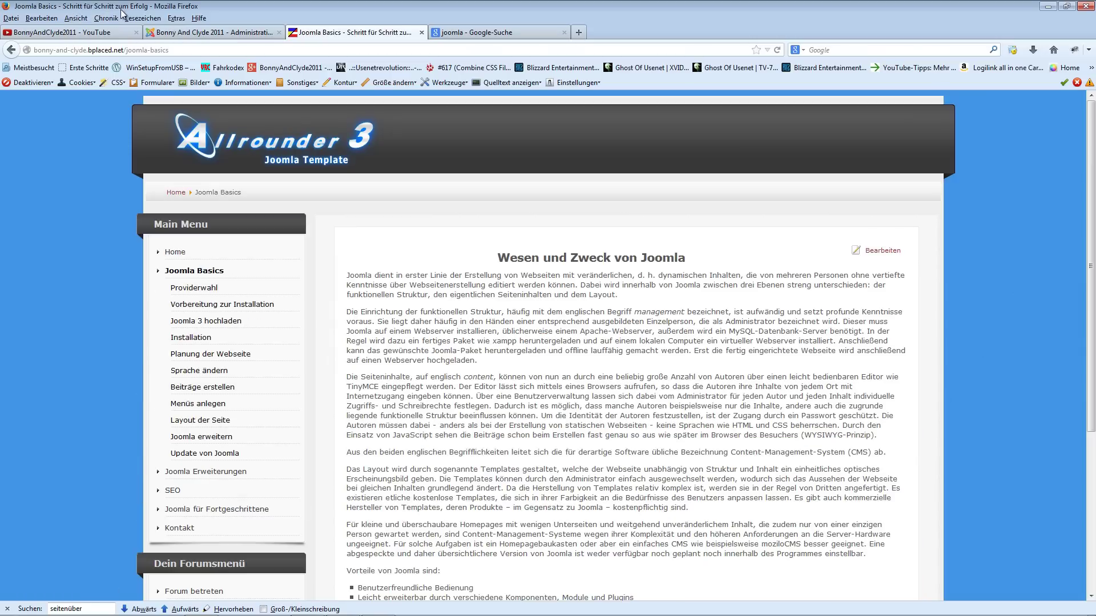
left_click(178, 253)
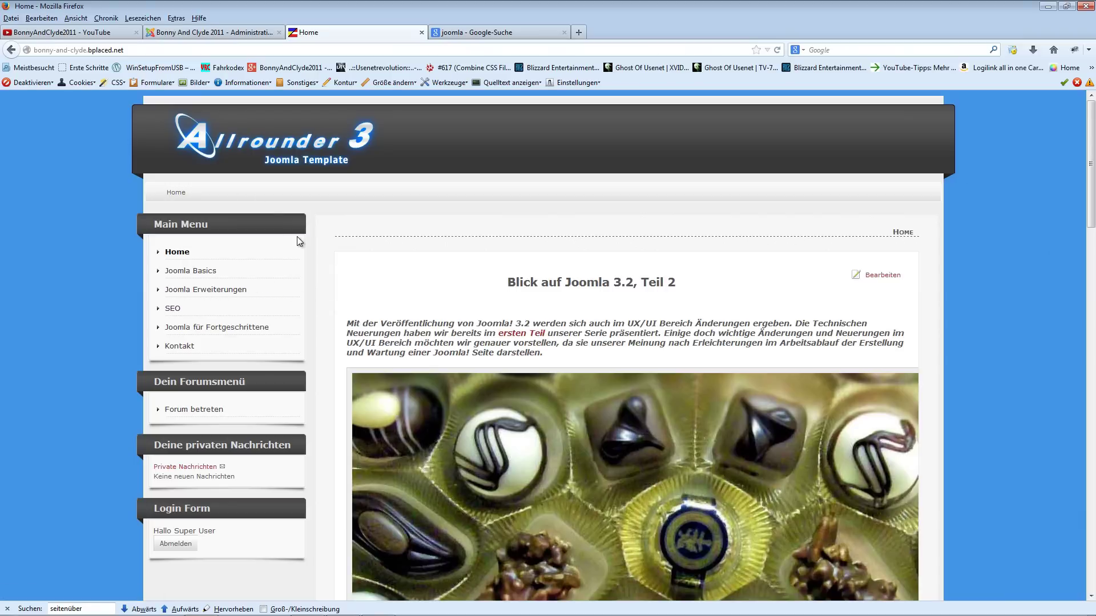
- Set Seitenname auch im Titel to Danach in the SEO settings and save the configuration
left_click(223, 35)
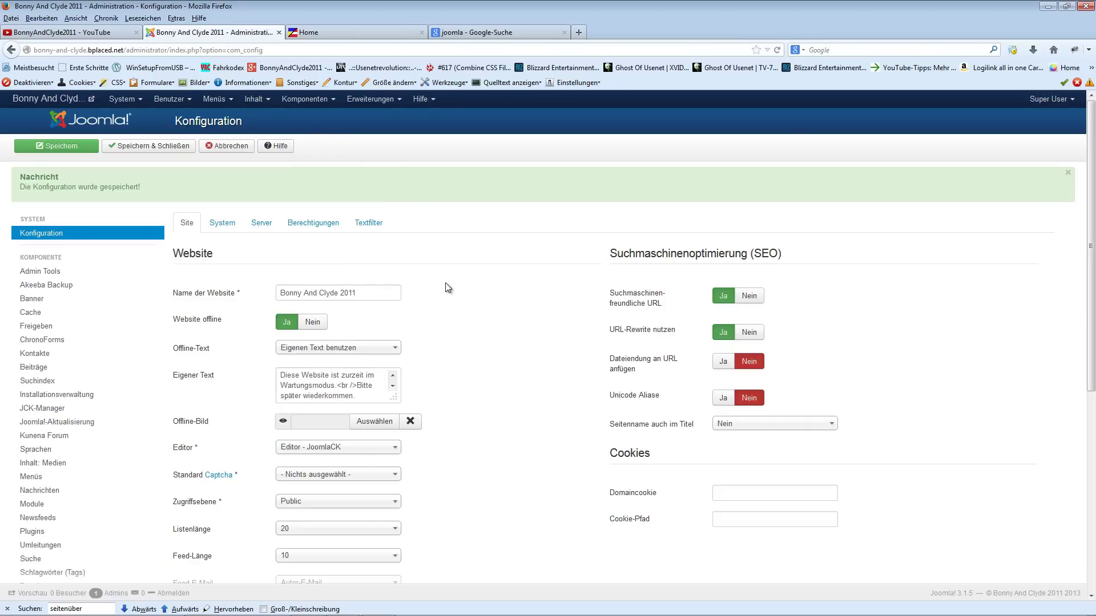
left_click(730, 425)
left_click(751, 440)
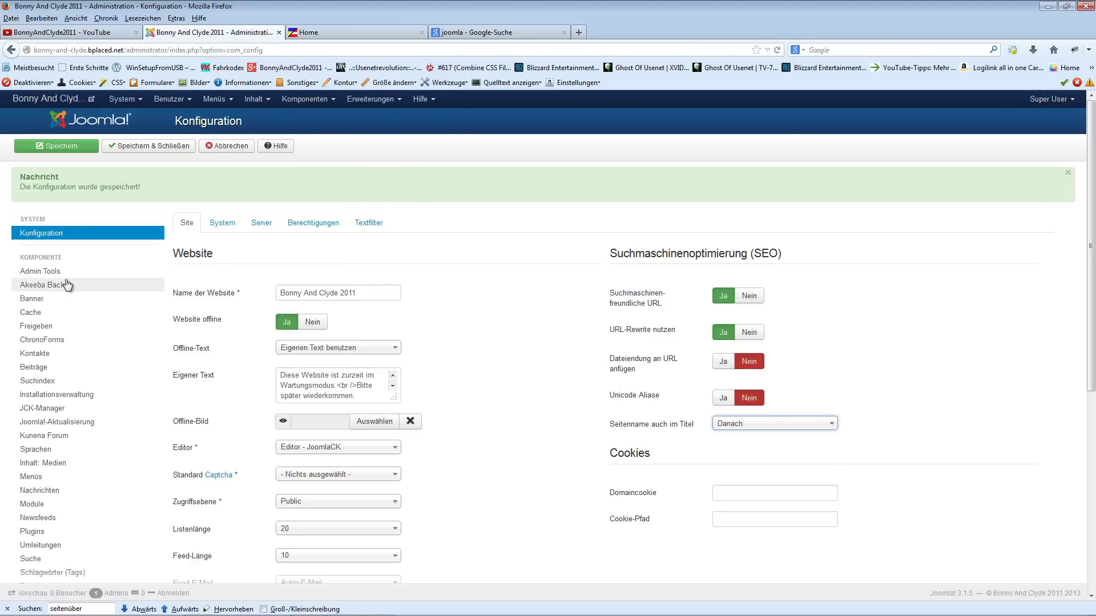
left_click(57, 147)
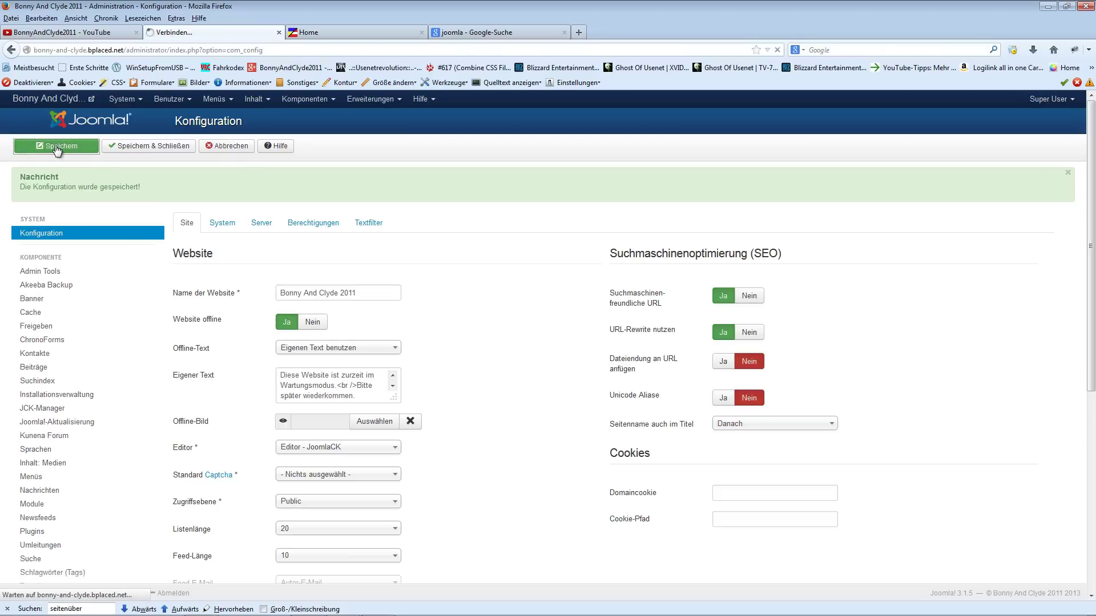
- Reload the website's home page to check its browser title, and review the Globale Metadaten in the configuration
left_click(345, 35)
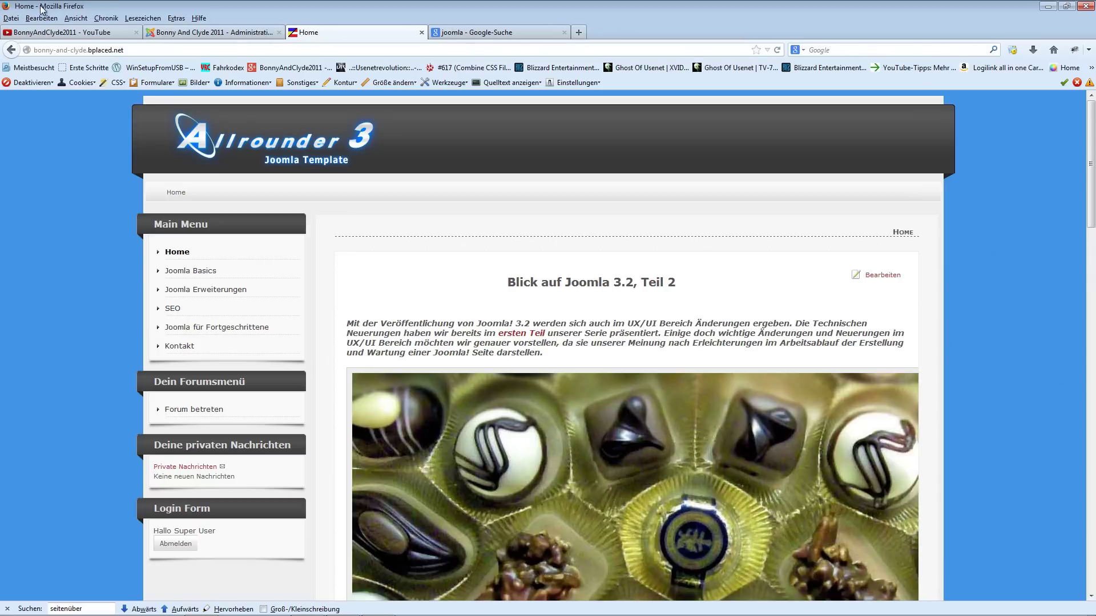
key("F5")
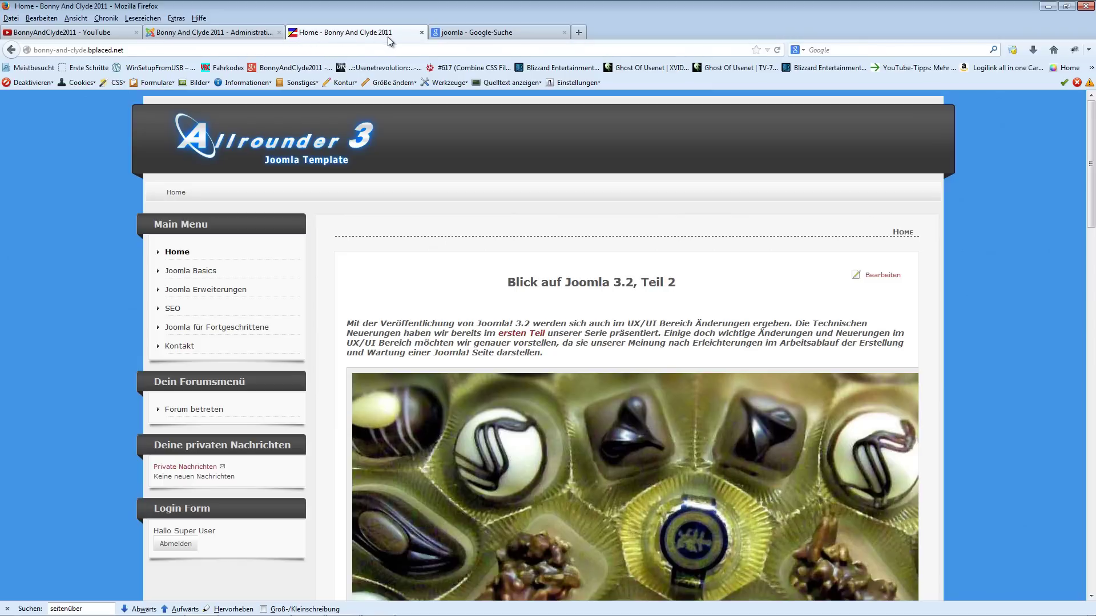
left_click(216, 33)
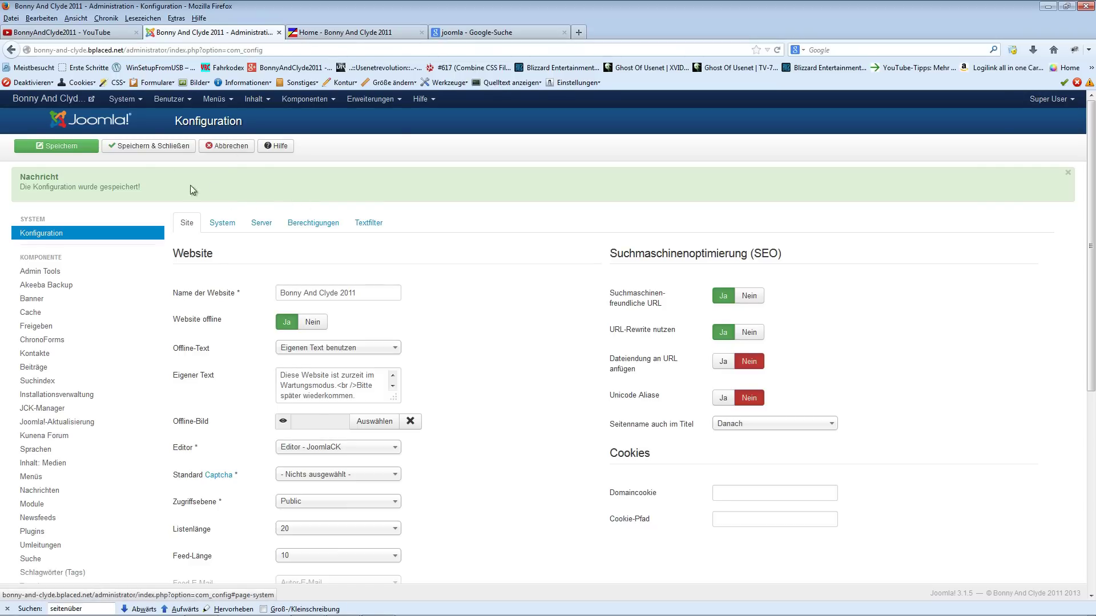
scroll(459, 315, "down", 5)
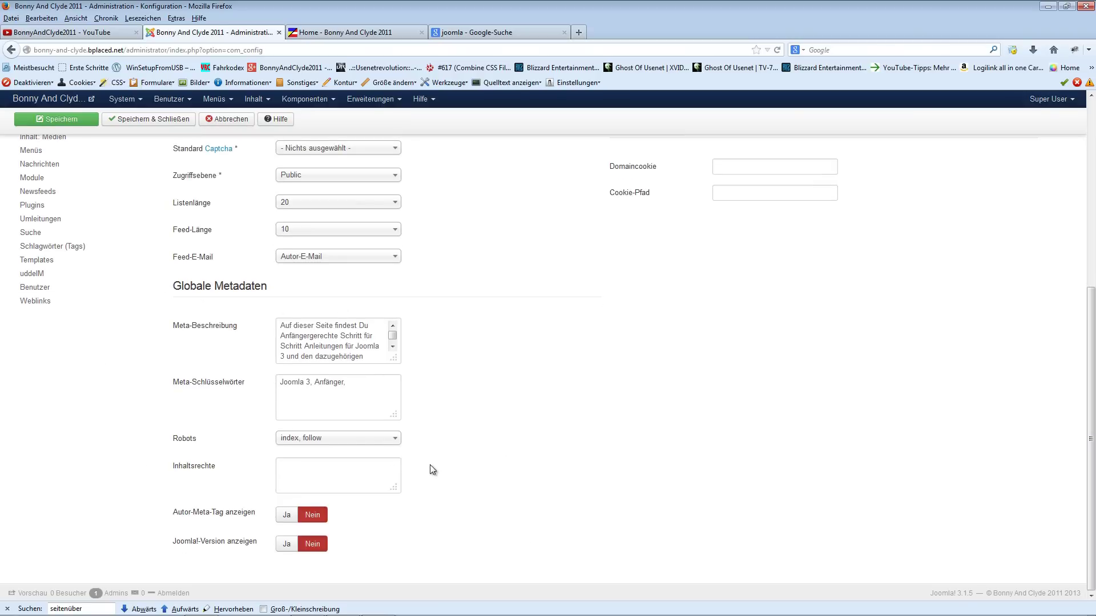
- Open the Joomla Basics entry of the main menu and examine its Seitentitel im Browser under the Seitenanzeige options
left_click(214, 100)
left_click(224, 146)
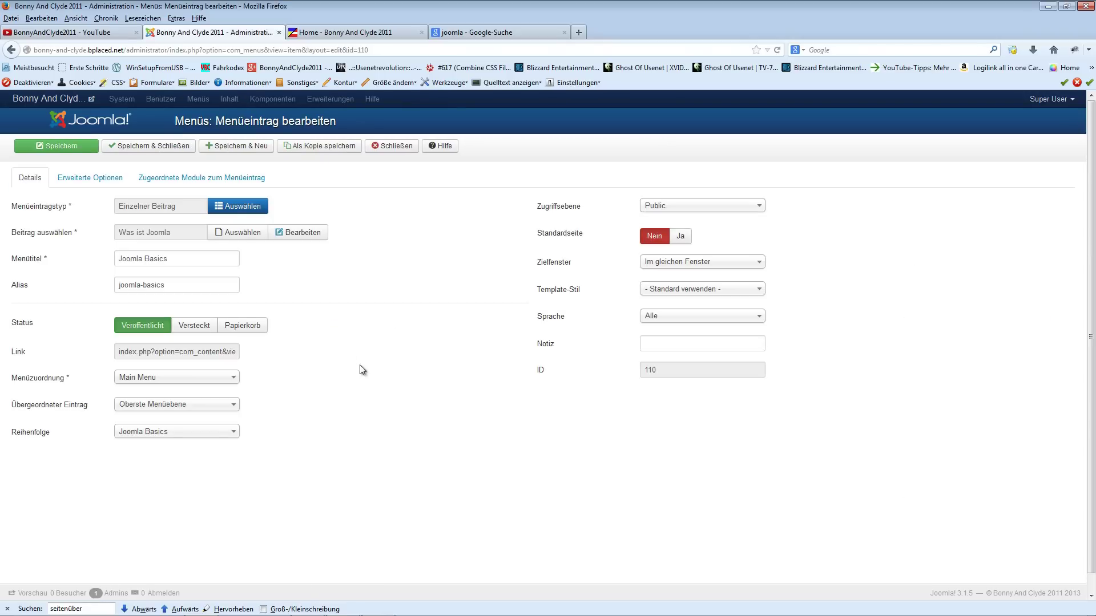
left_click(90, 178)
left_click(53, 209)
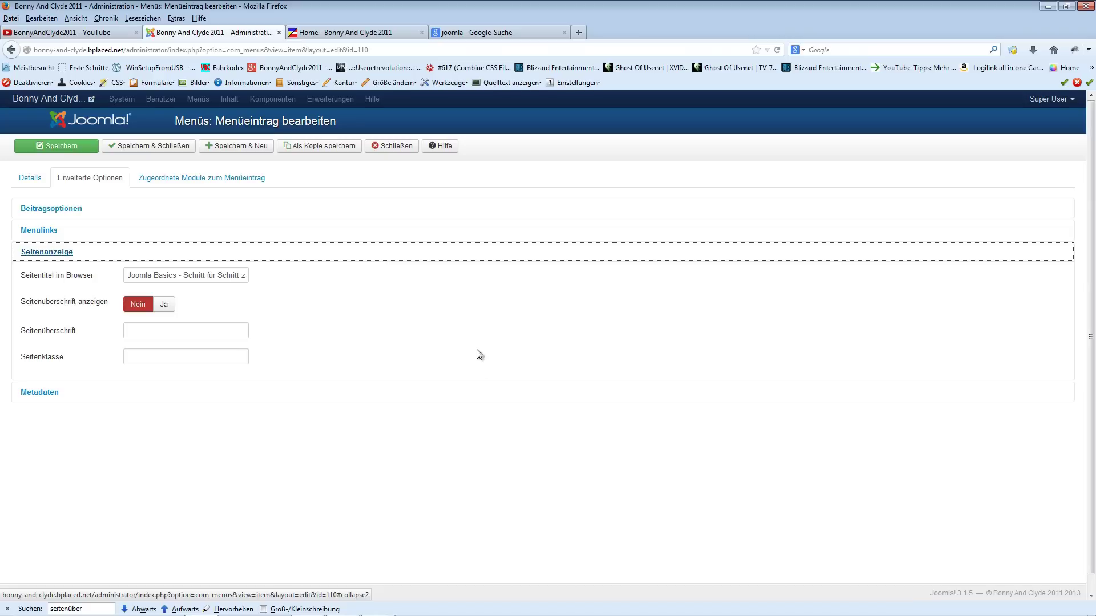
left_click(108, 255)
left_click_drag(130, 276, 258, 282)
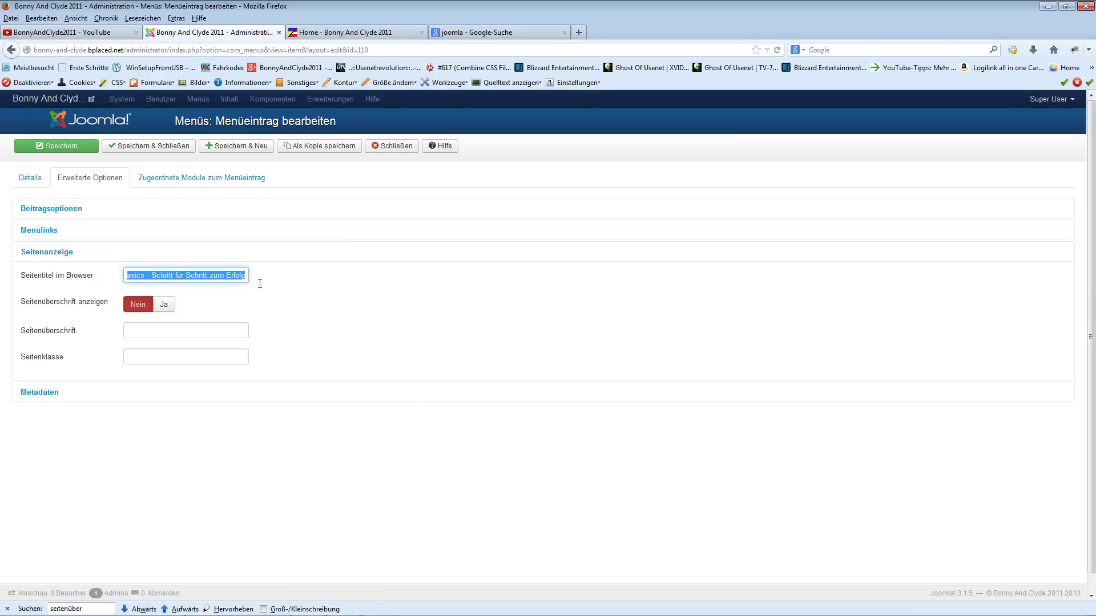
- Open the Joomla Basics page on the website and compare its browser title with the menu entry's Seitentitel im Browser
left_click(320, 36)
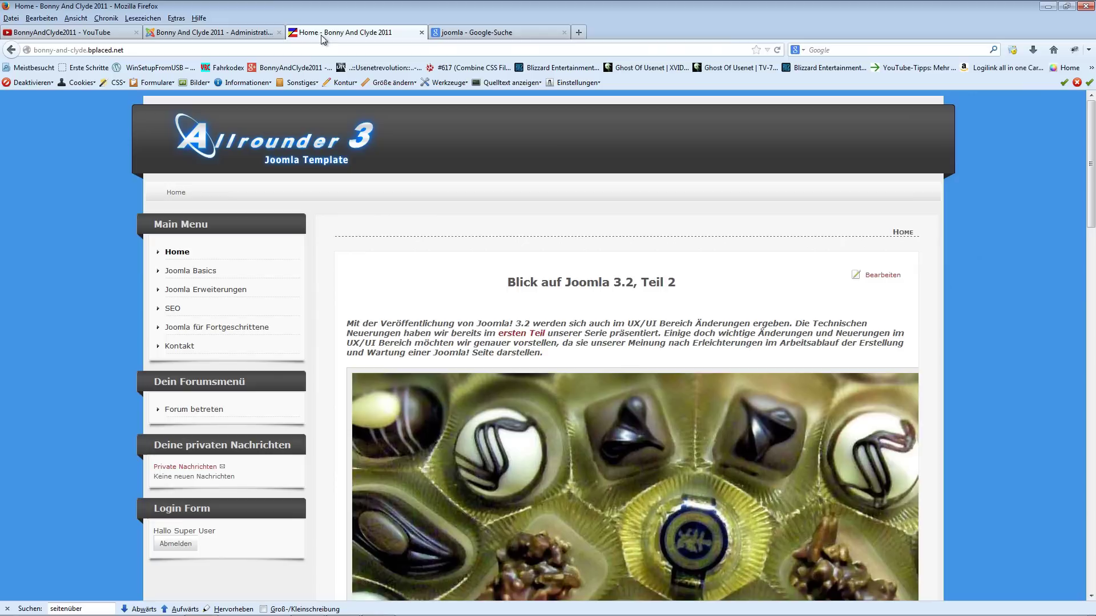
left_click(197, 271)
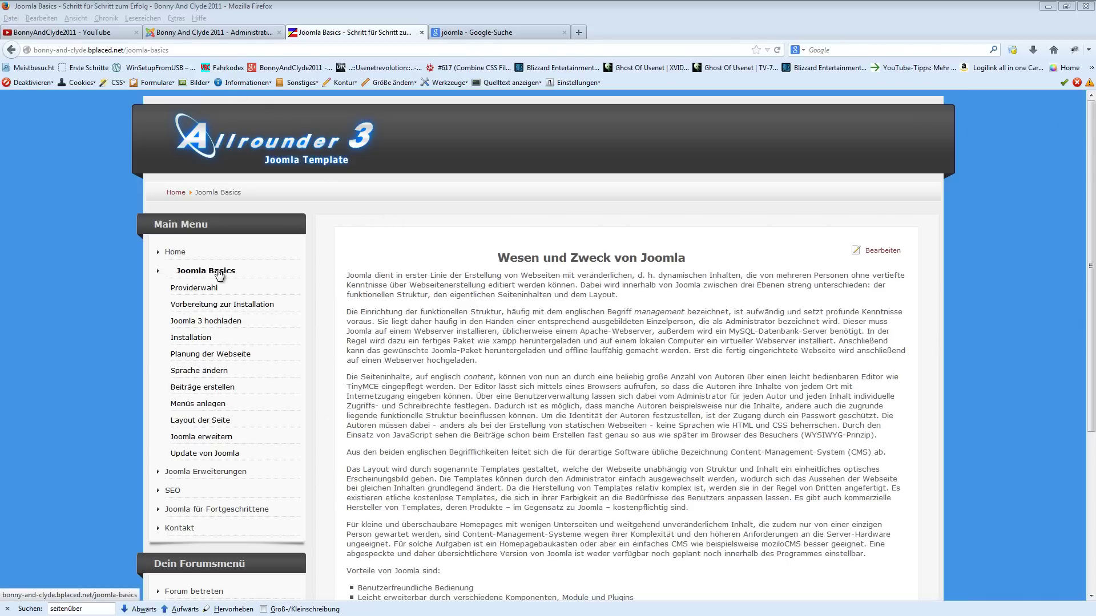
left_click(214, 32)
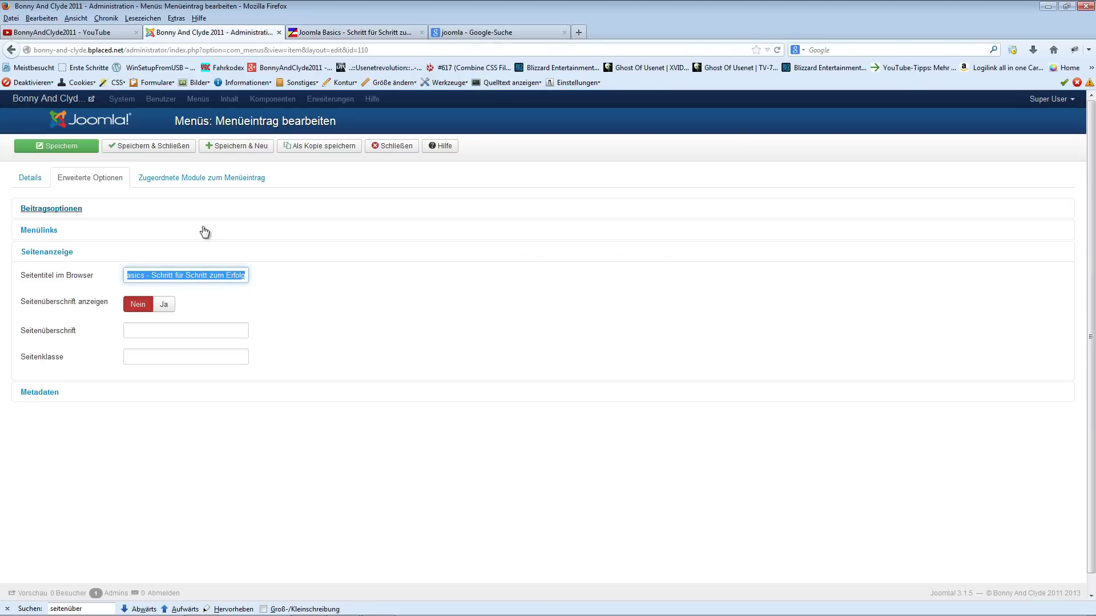
mouse_move(37, 281)
- Close the Joomla Basics menu entry and open the Seitenanzeige options of the Home menu entry to view Seitentitel im Browser
left_click(392, 146)
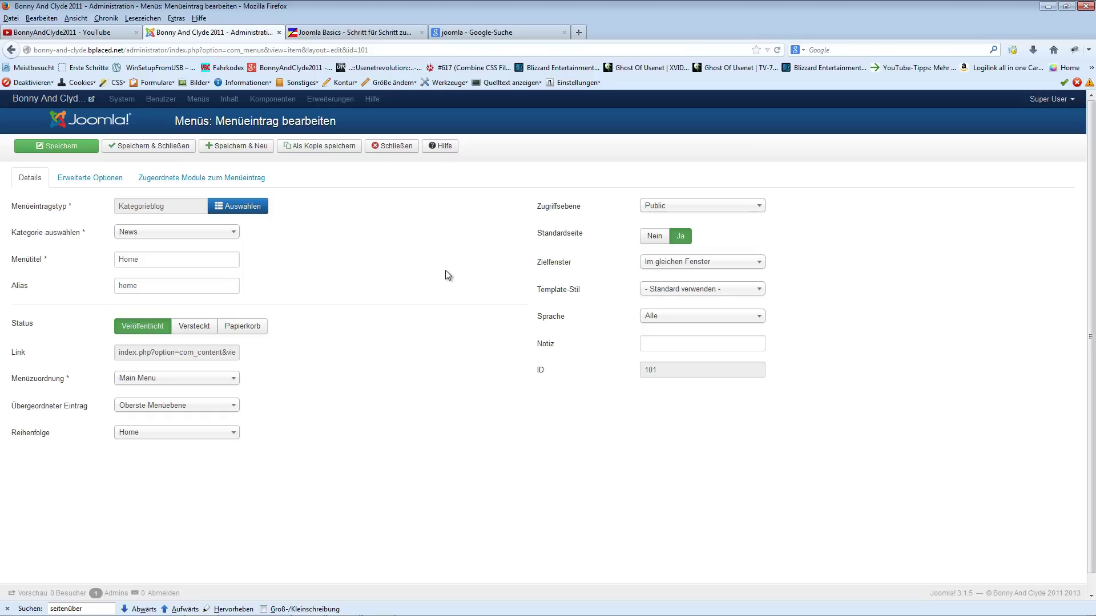
left_click(90, 178)
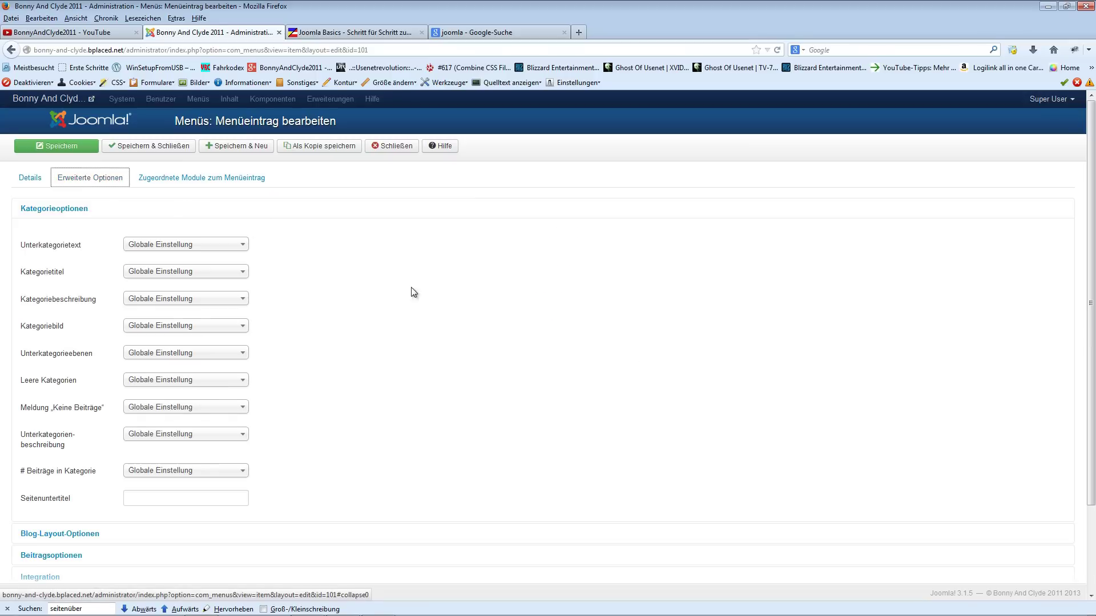
left_click(43, 211)
left_click(42, 211)
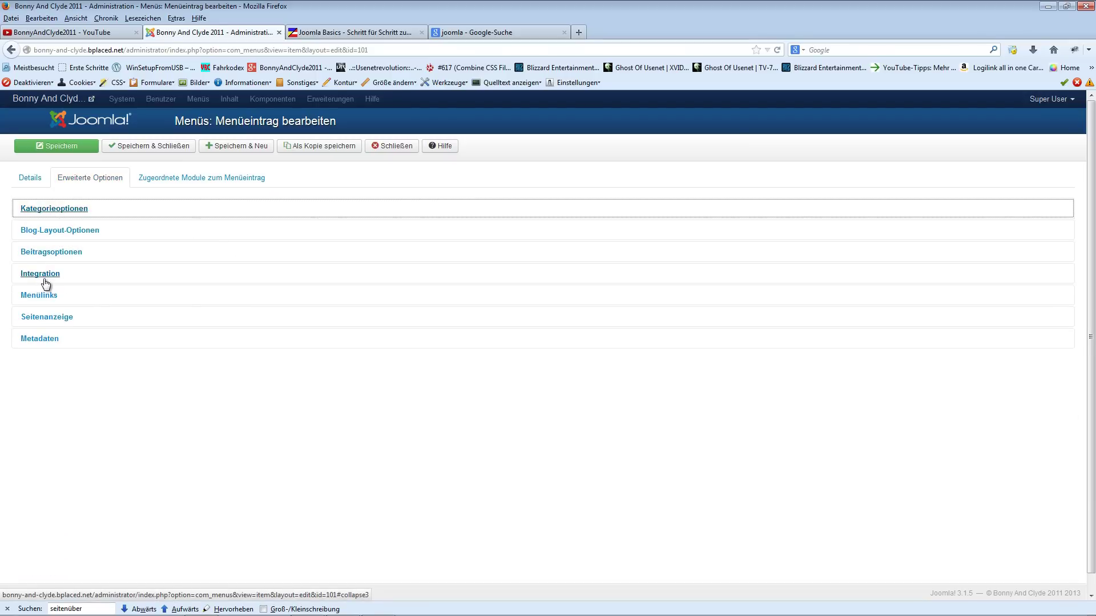
left_click(43, 318)
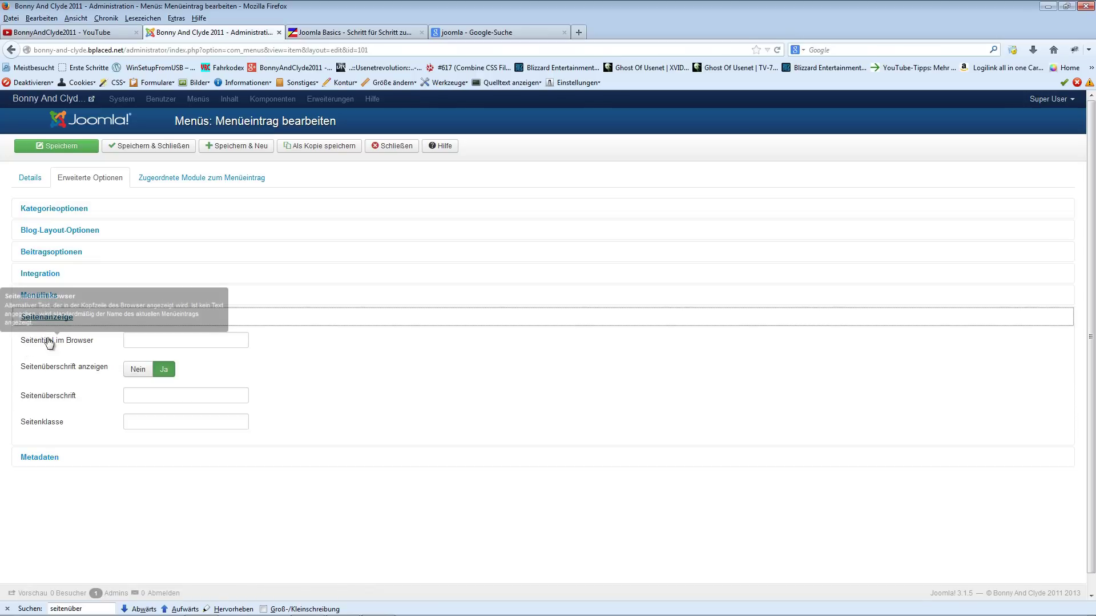
left_click(169, 341)
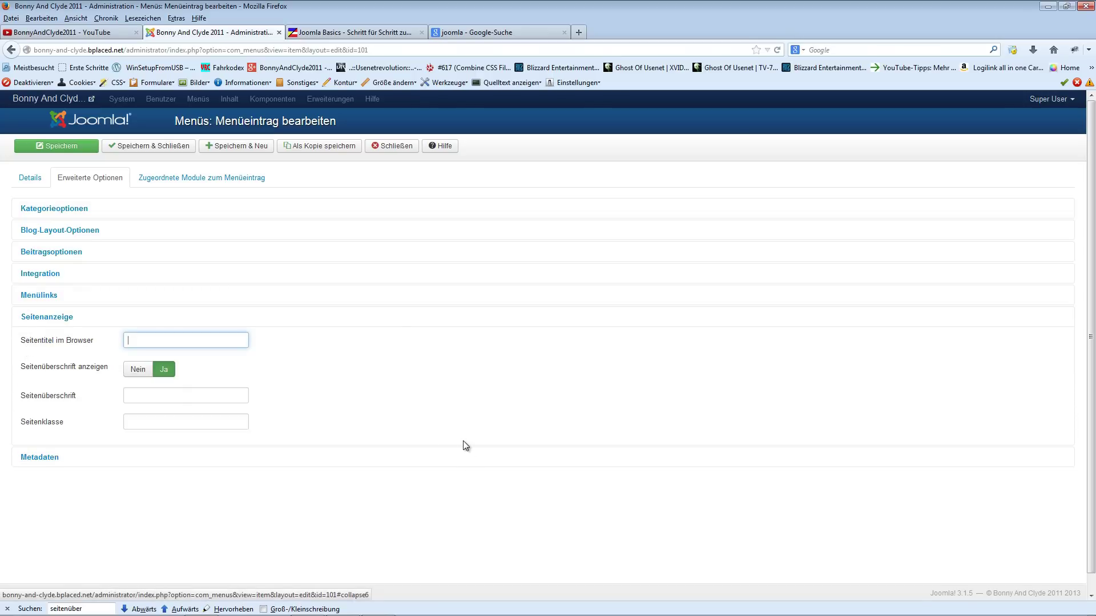
- Examine the Home menu entry's Metadaten fields for description and keywords alongside its Seitenanzeige options
left_click(37, 458)
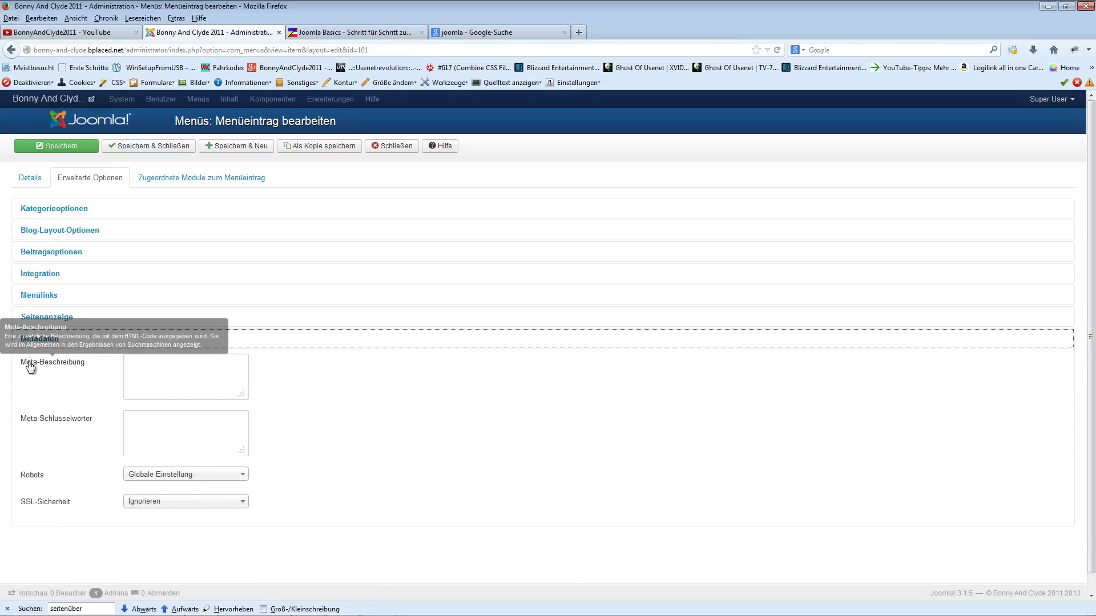
mouse_move(33, 370)
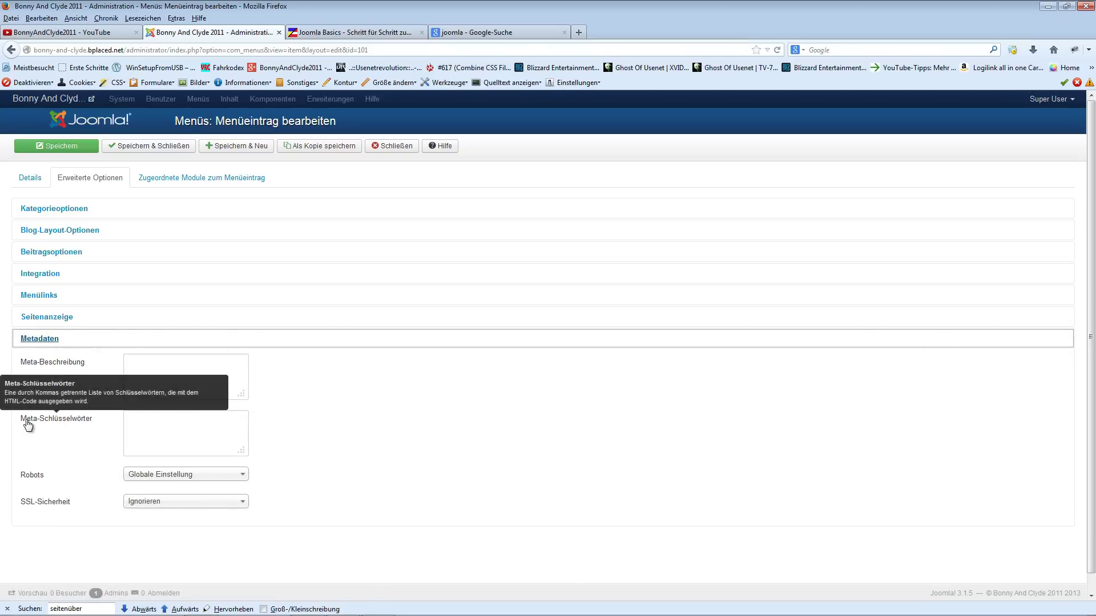
left_click(50, 320)
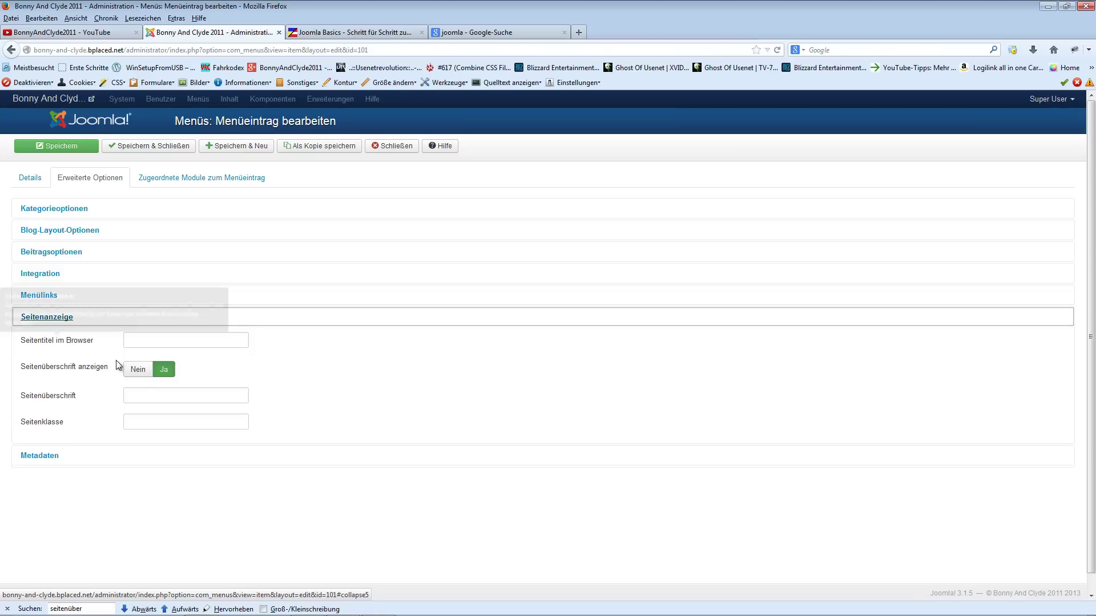
left_click(34, 455)
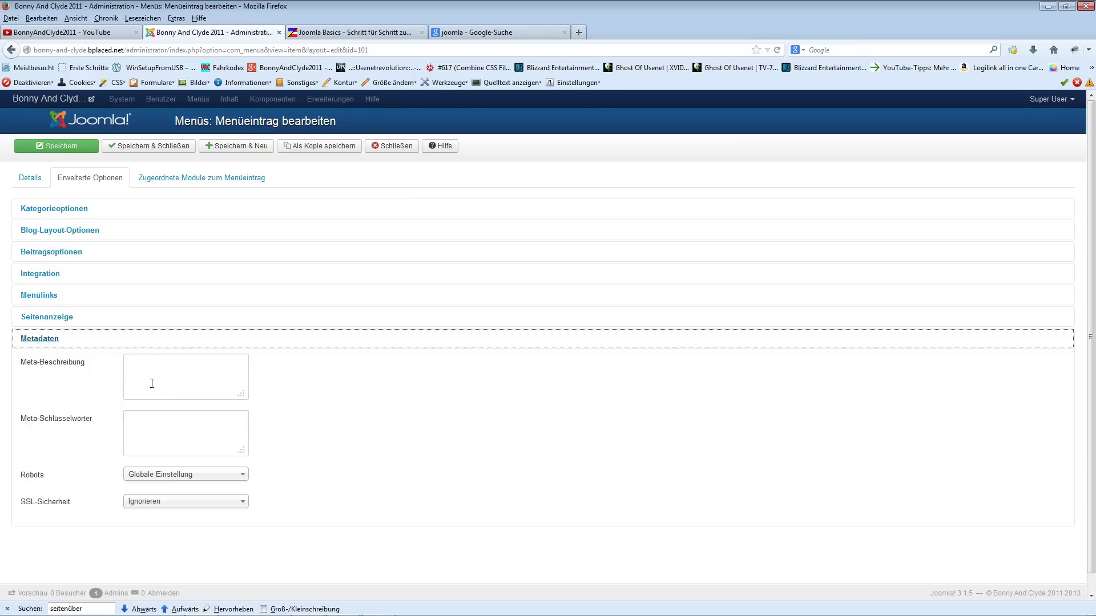
- Open the website's Home page source and search it for "desc" to examine the meta description content
left_click(324, 30)
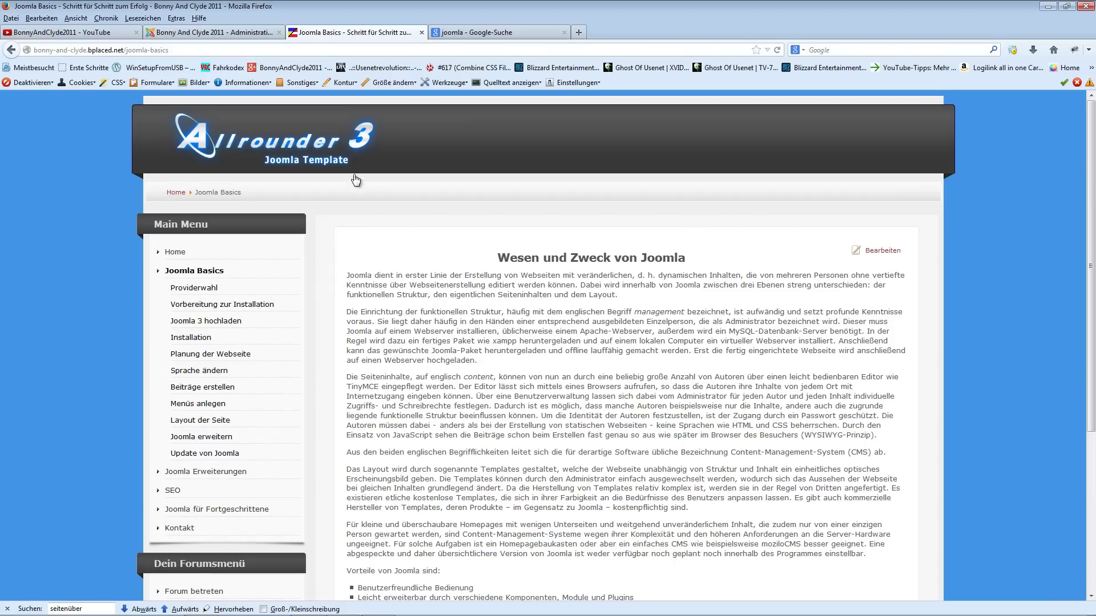
left_click(175, 252)
right_click(348, 272)
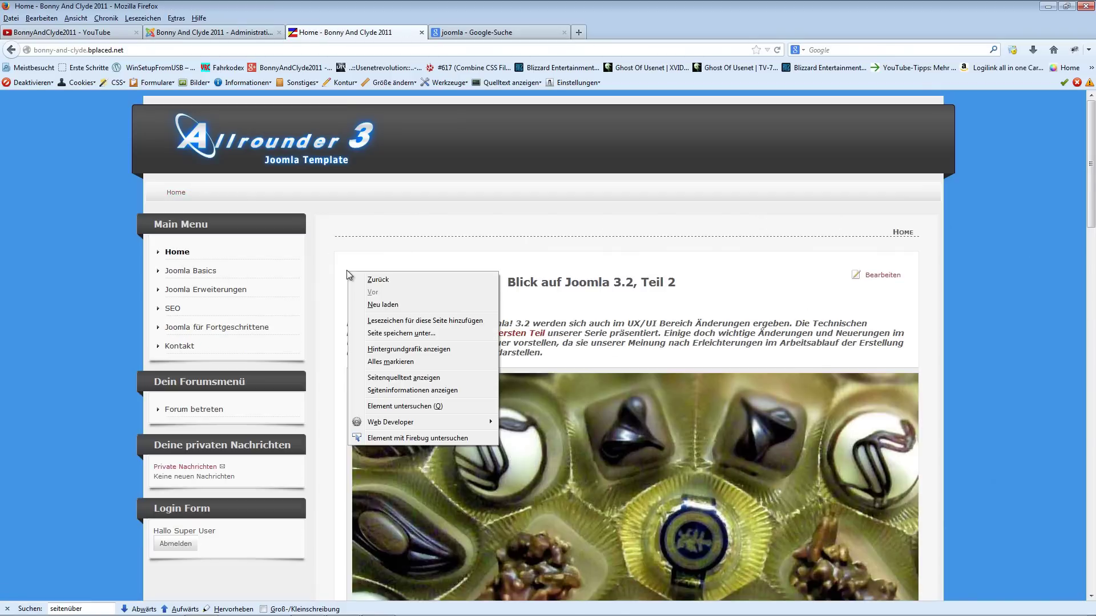
left_click(391, 378)
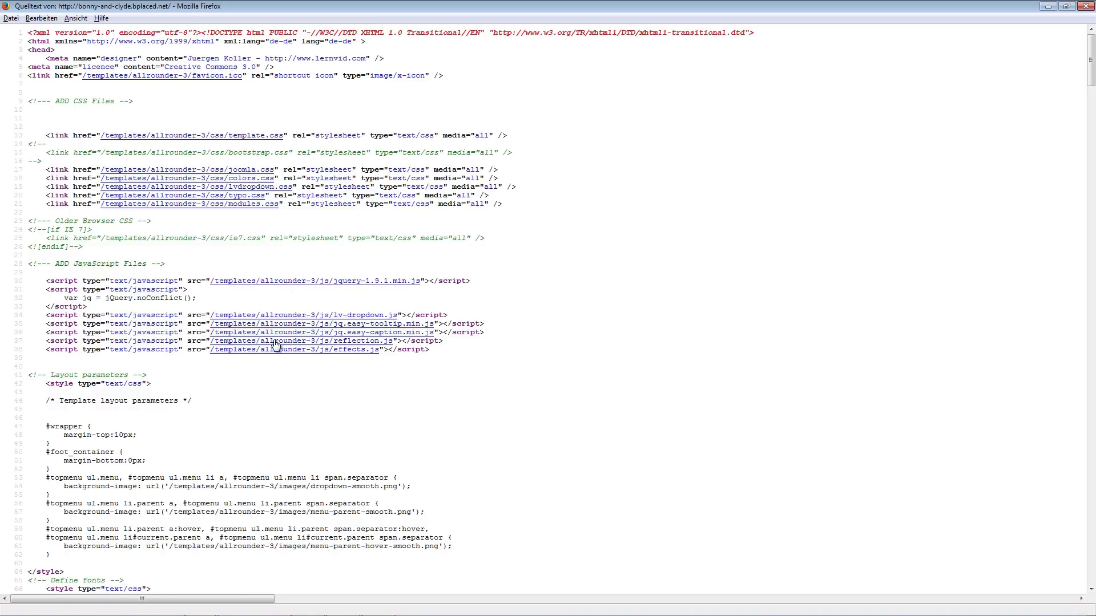
key("ctrl+f")
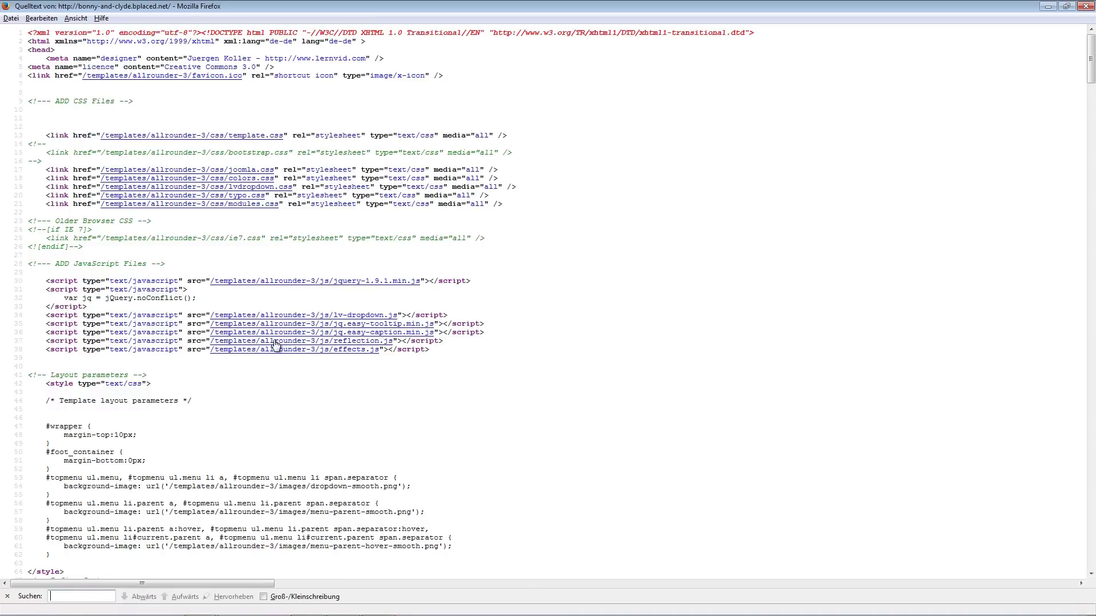
type("desc")
left_click_drag(191, 302, 392, 305)
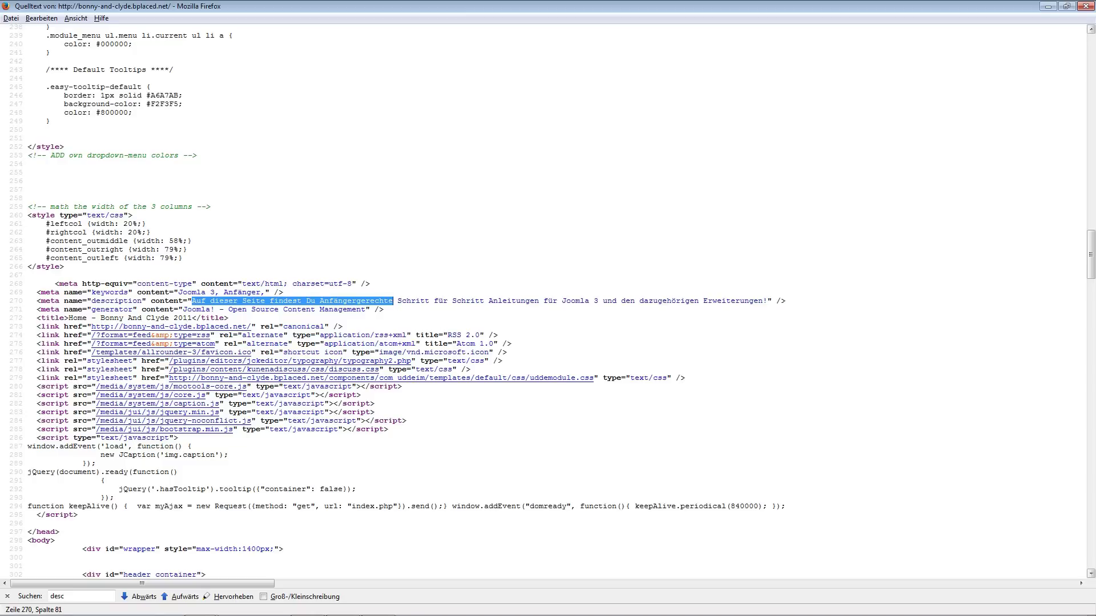
- Enter "testtesttest" as the Home menu entry's Meta-Beschreibung and save the entry
key("alt+Tab")
left_click(204, 32)
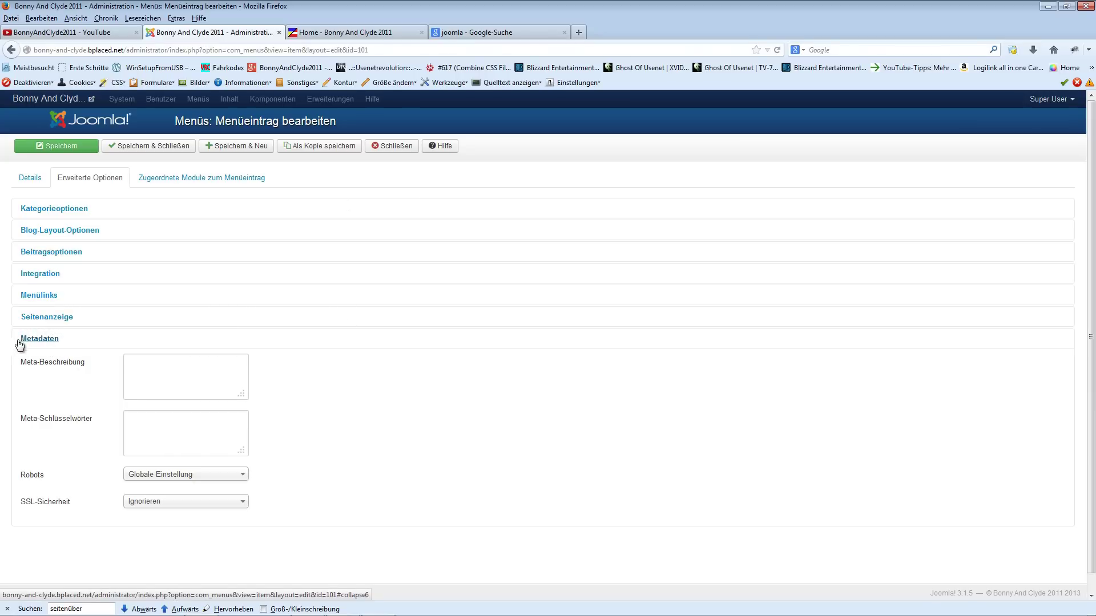
left_click(178, 371)
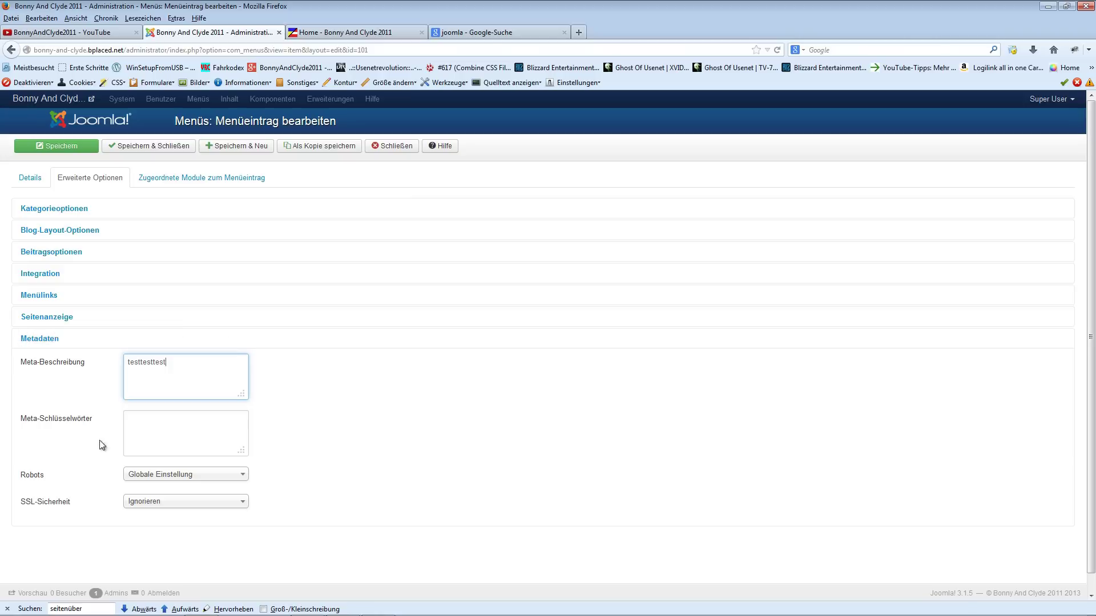
left_click(67, 146)
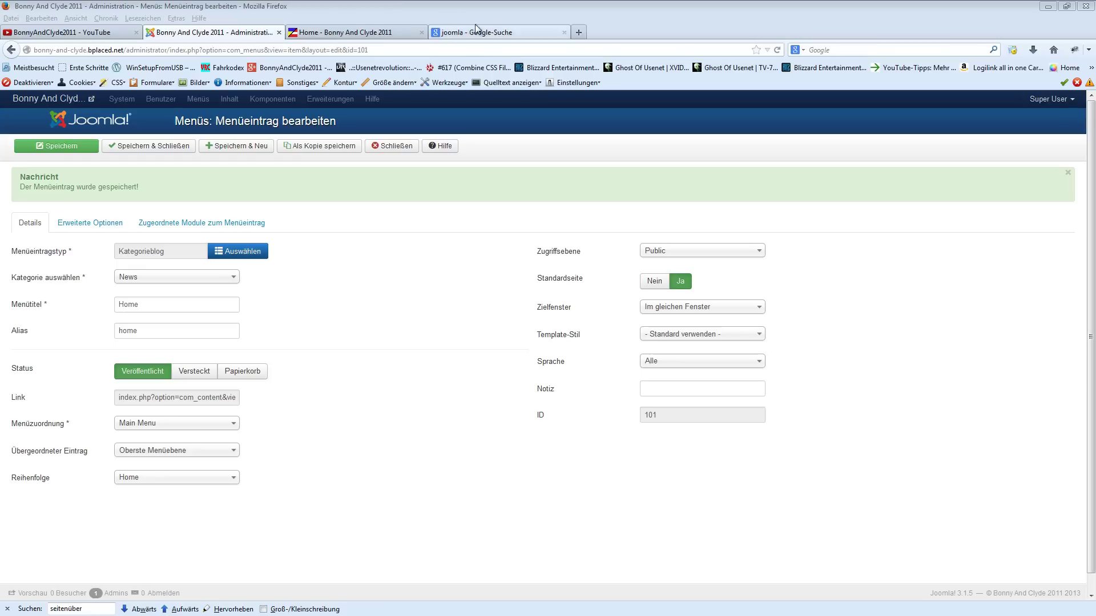
- Reload the website's Home page, check its source for "desc" to read the meta description, and open the Joomla Basics page
left_click(327, 32)
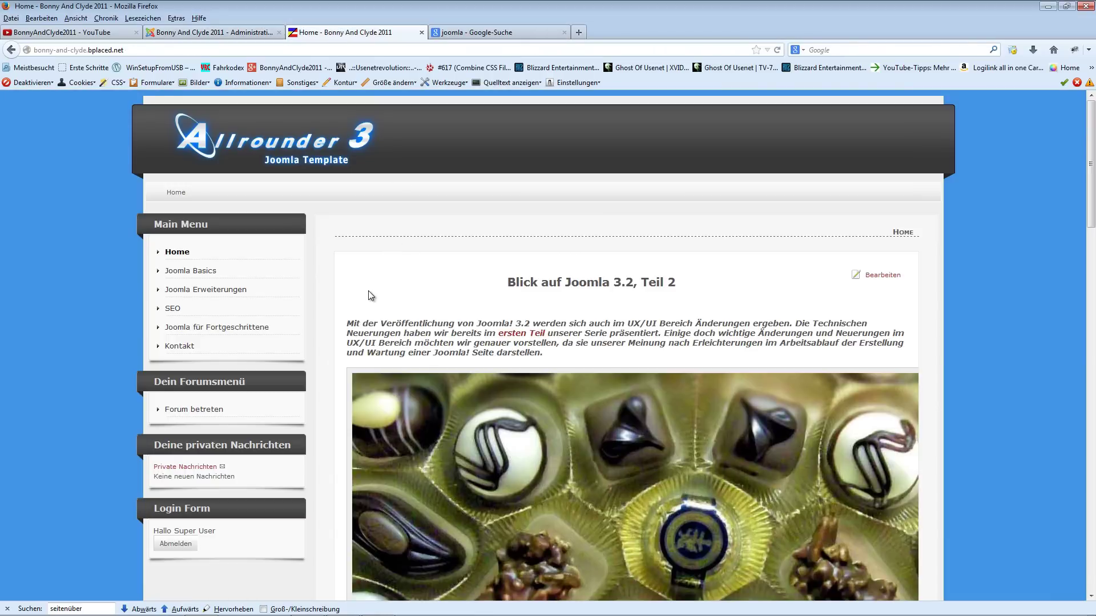
left_click(176, 251)
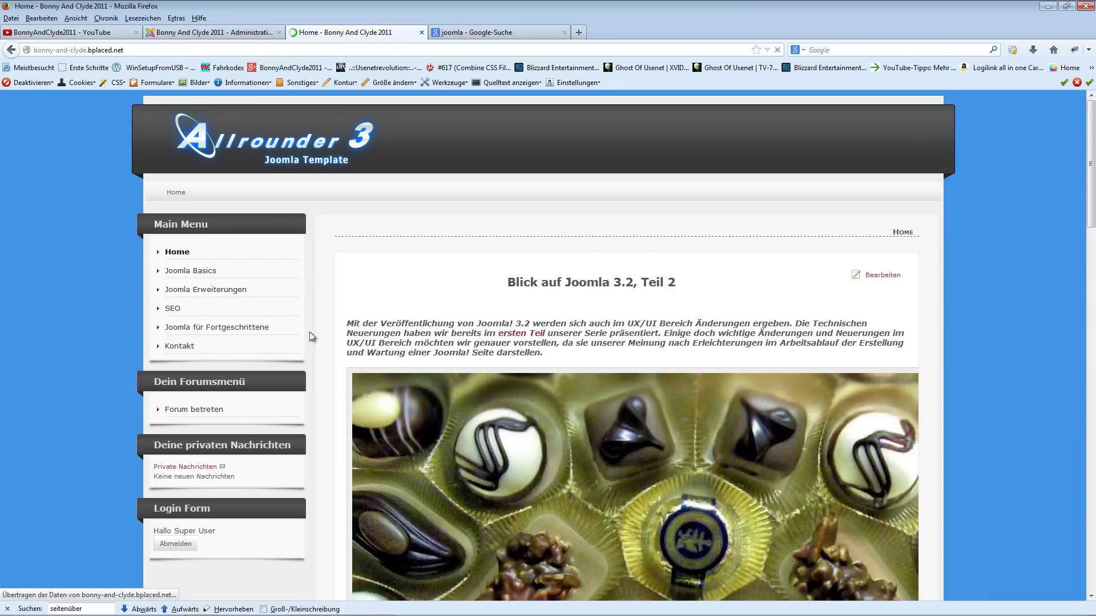
right_click(345, 265)
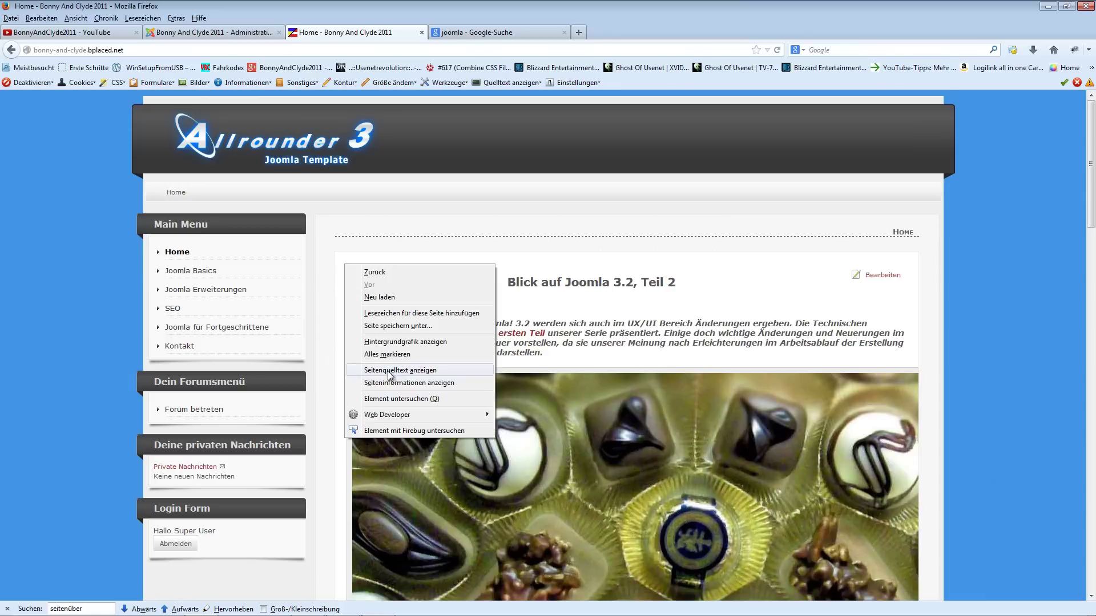
left_click(392, 371)
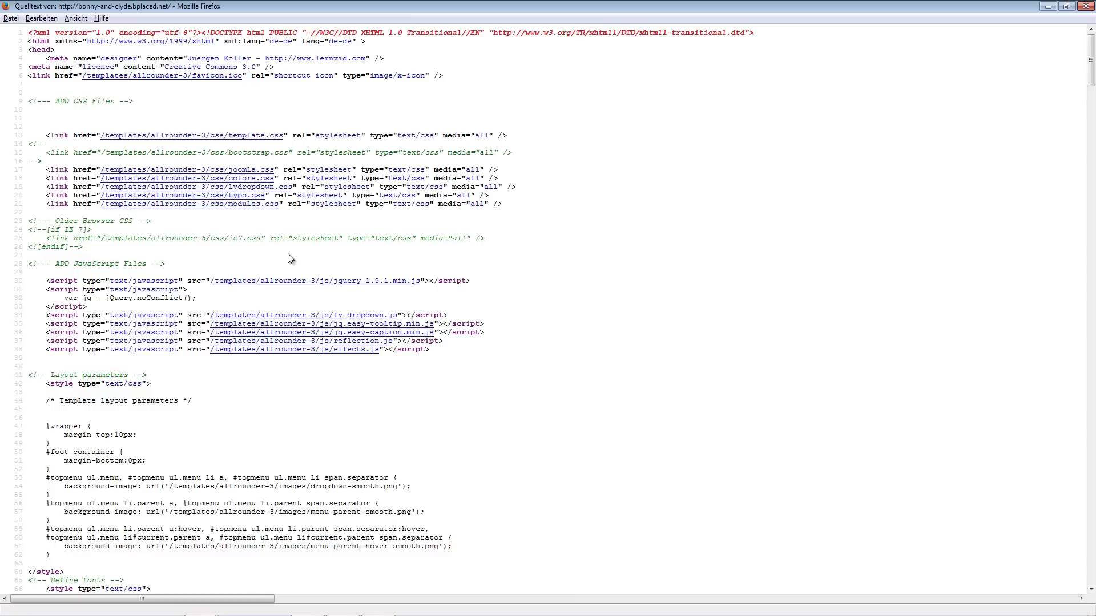
key("ctrl+f")
type("desc")
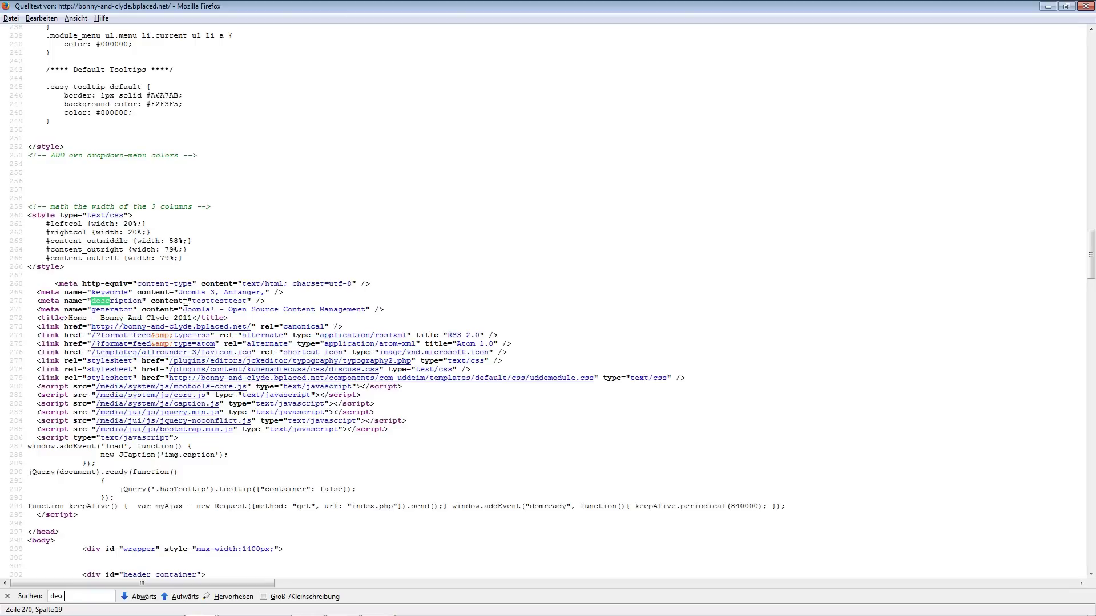
left_click_drag(193, 302, 244, 305)
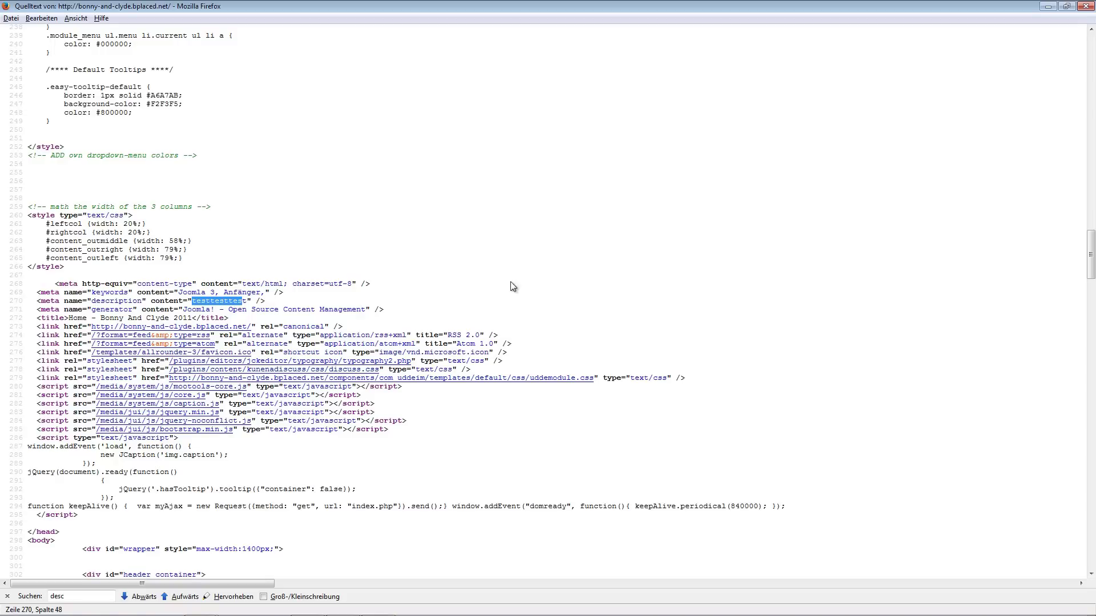
left_click(1084, 7)
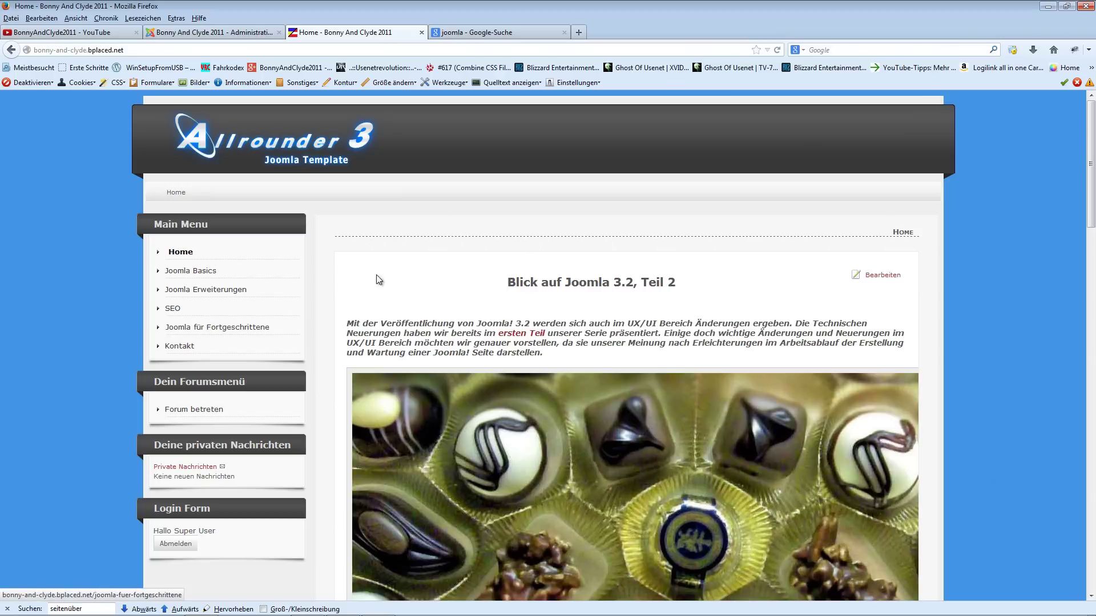
left_click(192, 271)
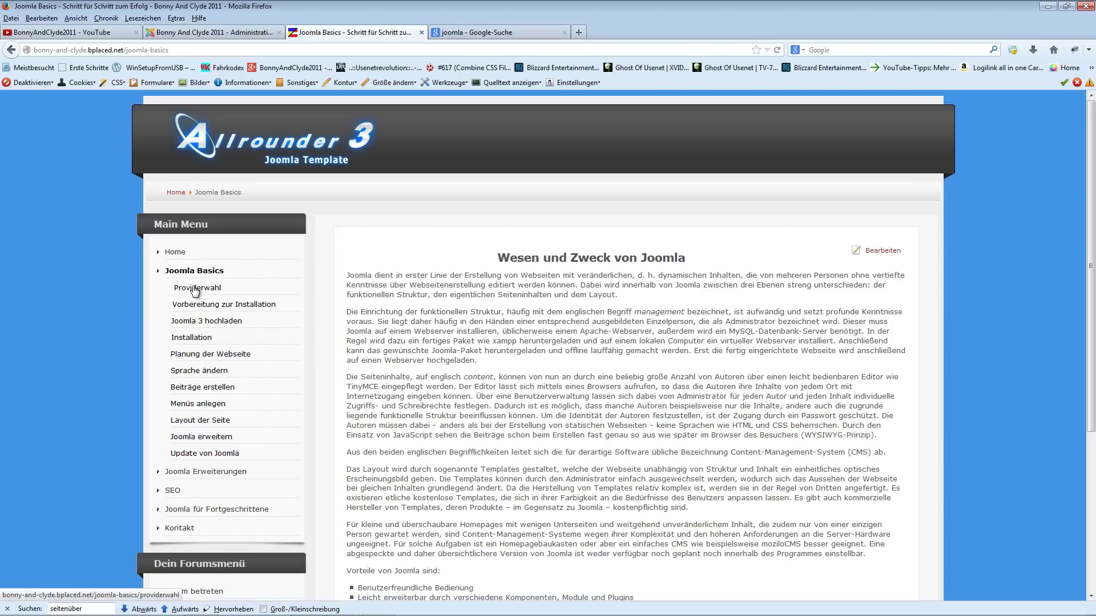
- Close the Home menu entry and open the Metadaten of the article "Ein Blick auf Joomla 3.2 - Teil 1"
left_click(206, 35)
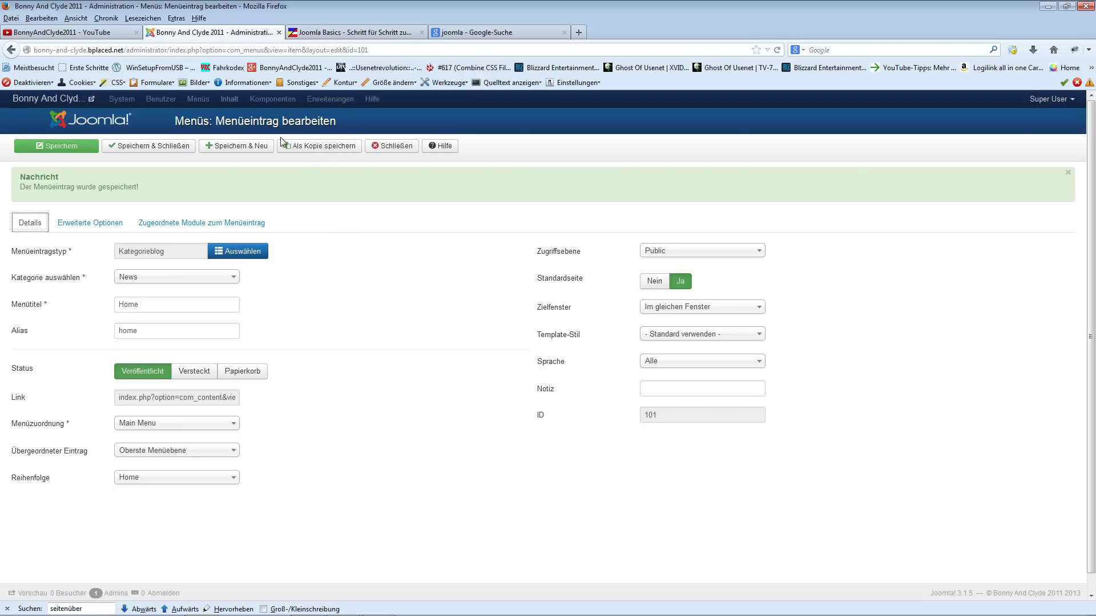
left_click(394, 147)
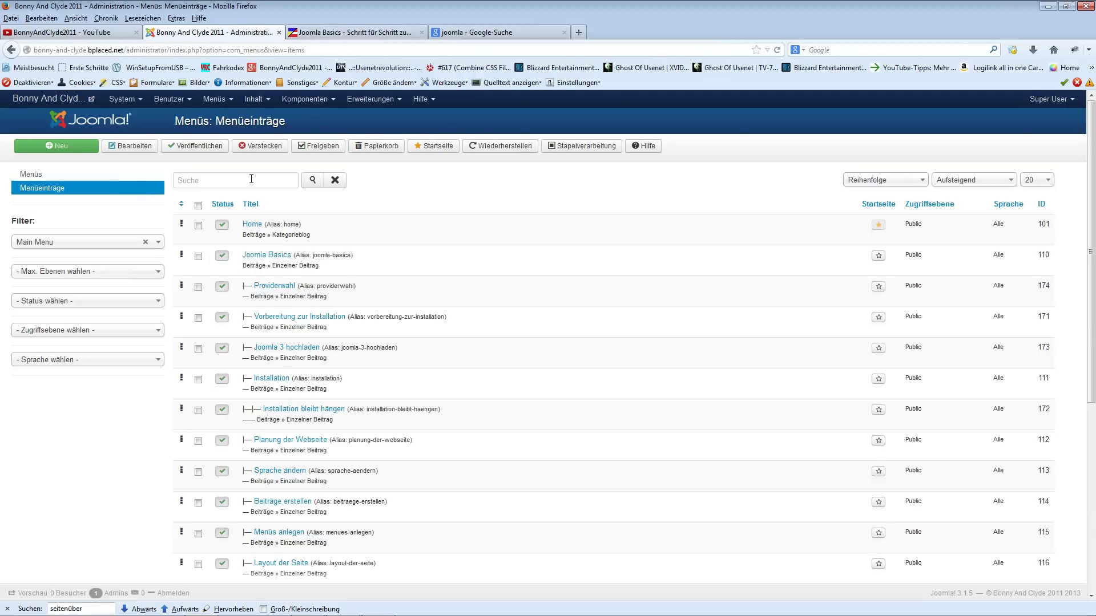
left_click(254, 99)
left_click(266, 119)
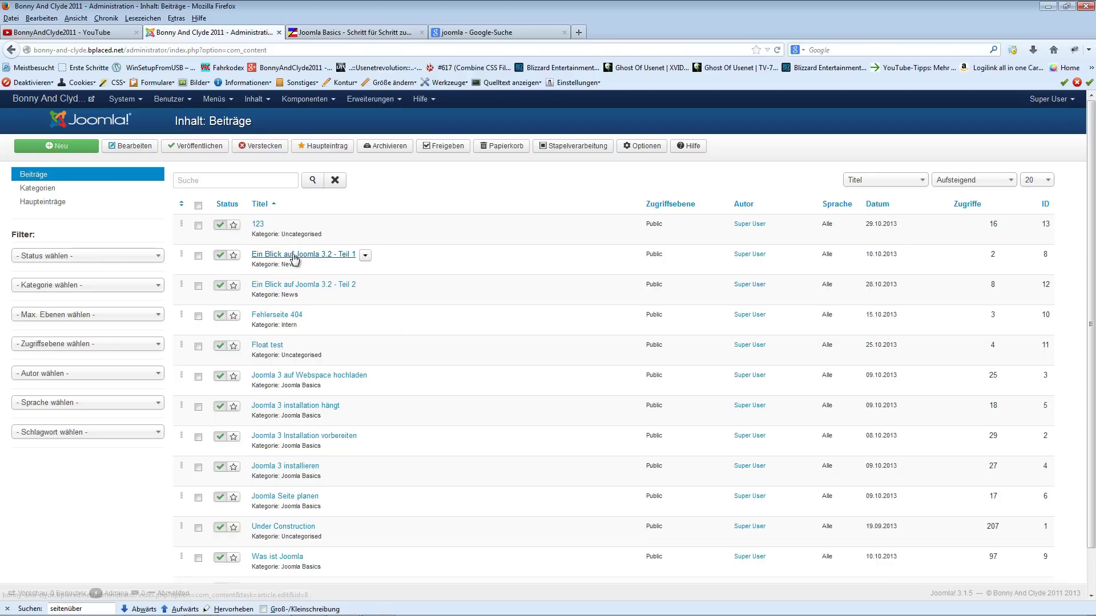
left_click(295, 256)
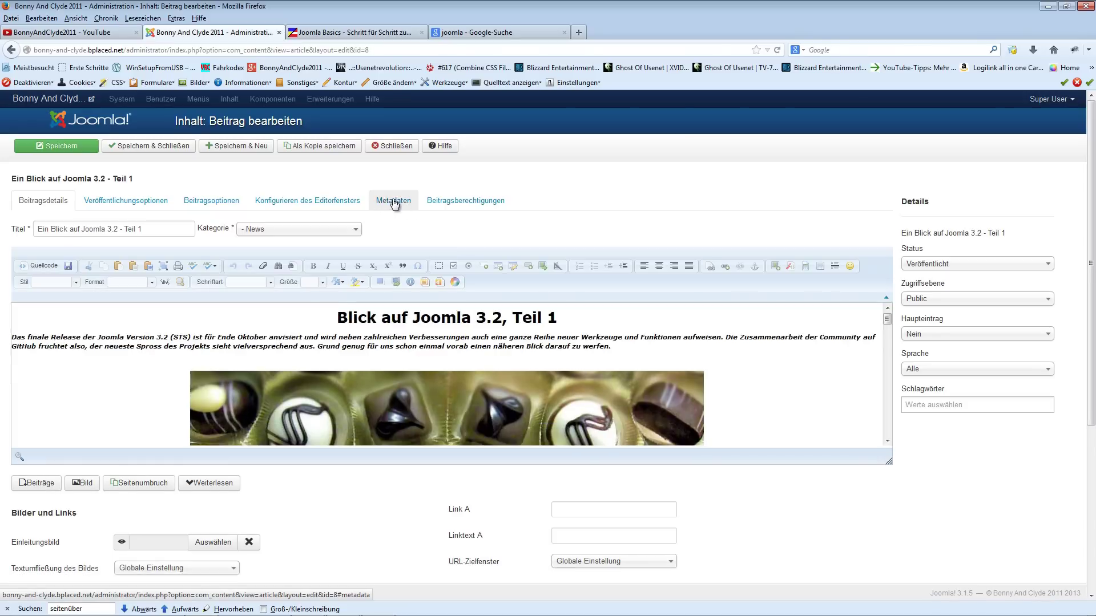
left_click(393, 201)
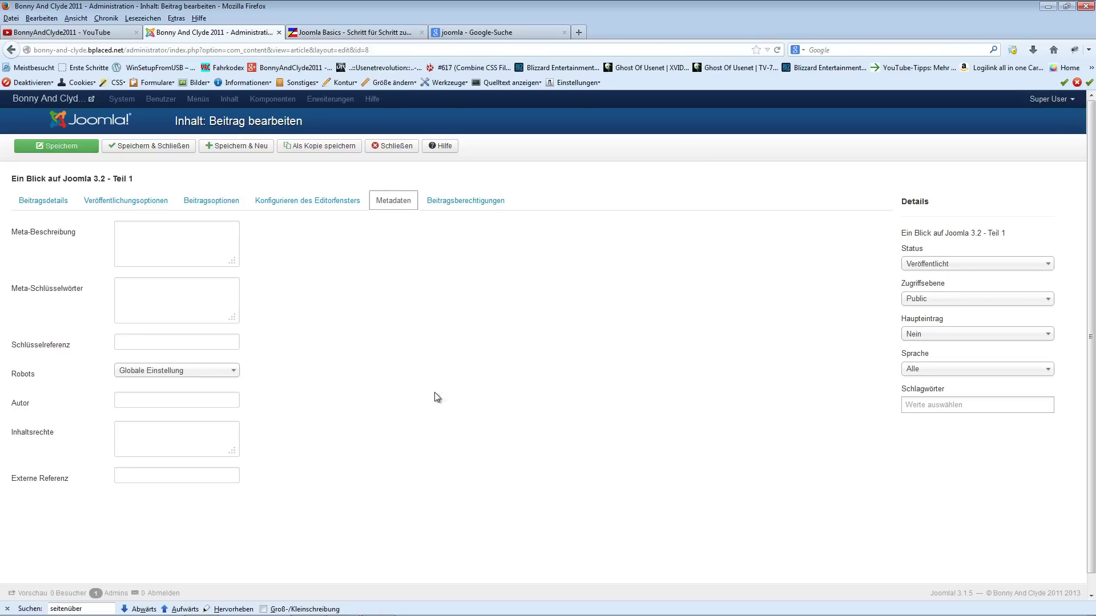
- Examine the article's description, keywords, Robots options, Autor and Inhaltsrechte metadata fields, and close the article
left_click(156, 232)
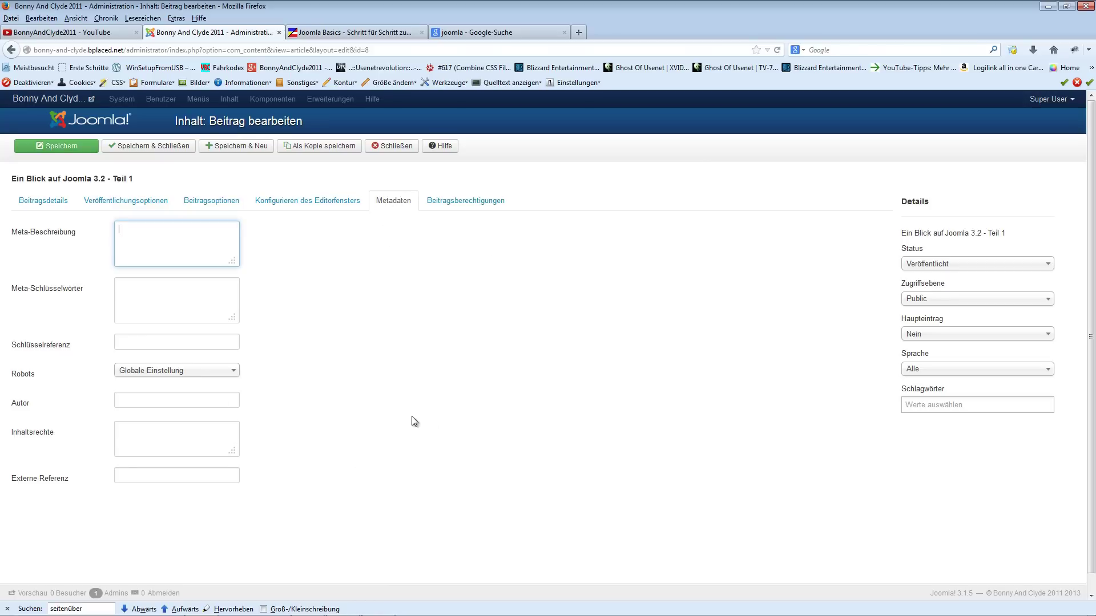
left_click(143, 296)
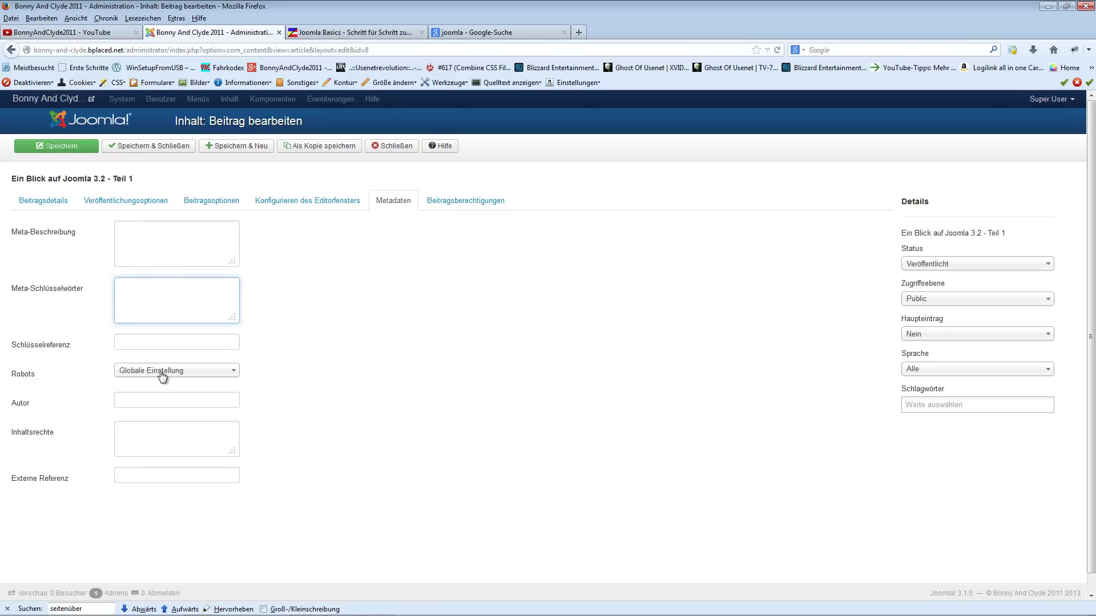
mouse_move(51, 378)
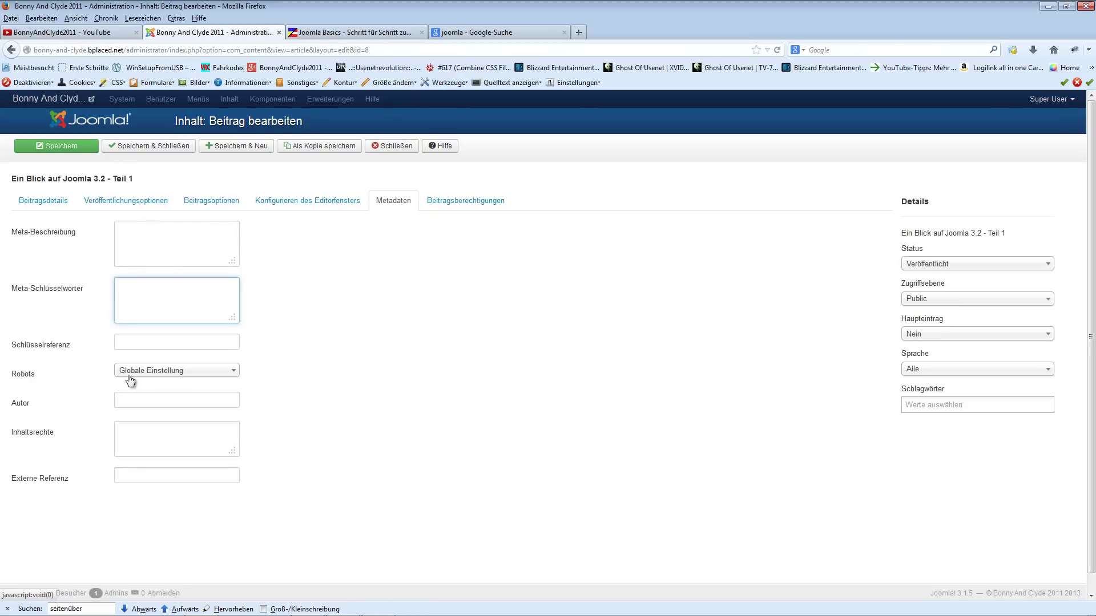
left_click(221, 372)
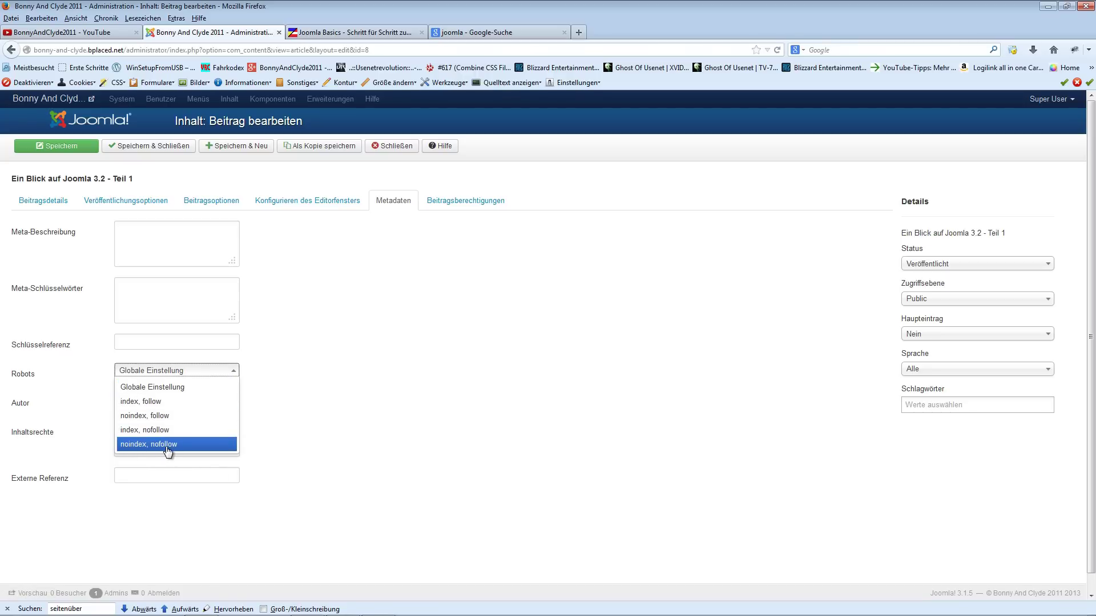
left_click(357, 432)
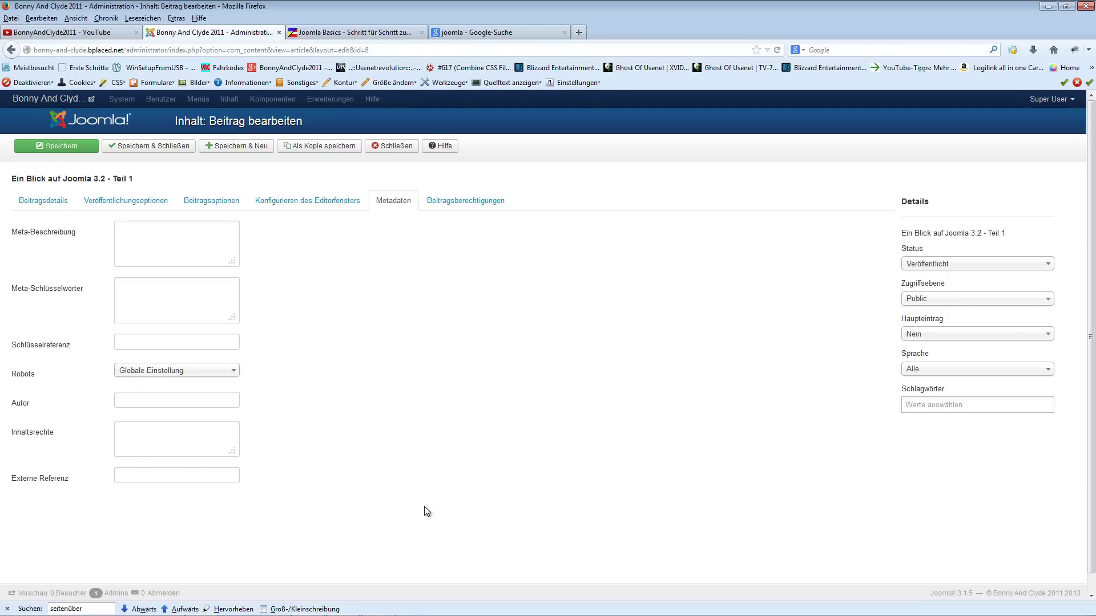
left_click(142, 403)
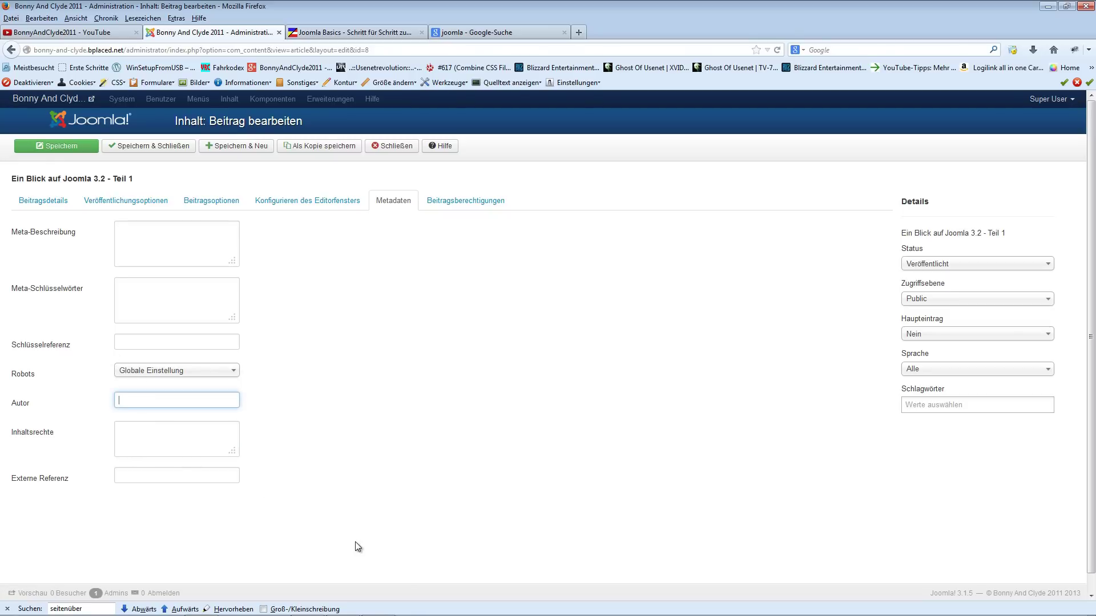
left_click(149, 445)
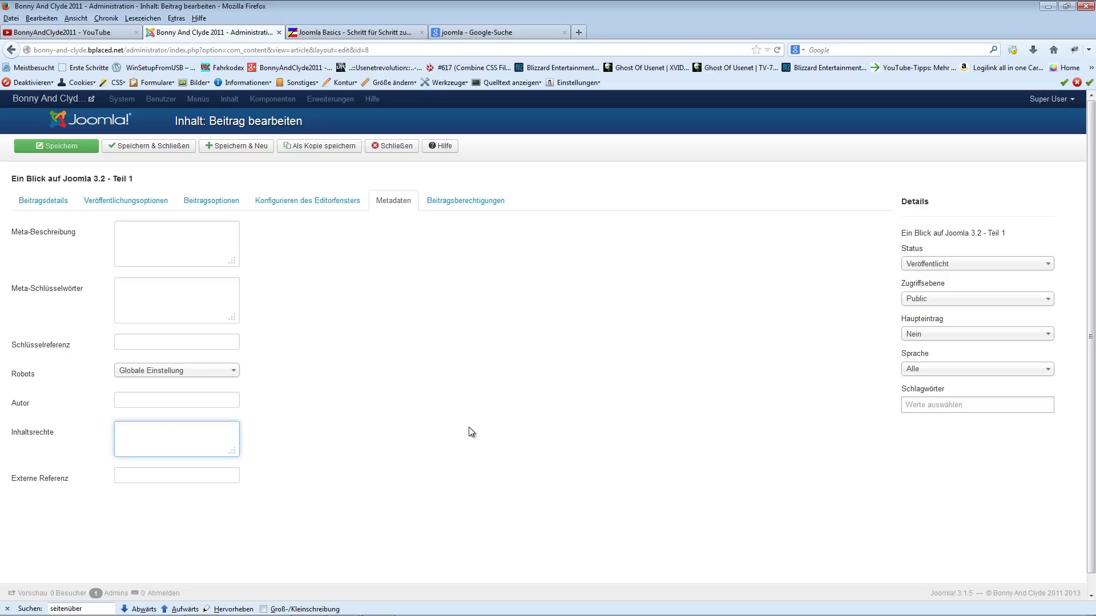
left_click(393, 147)
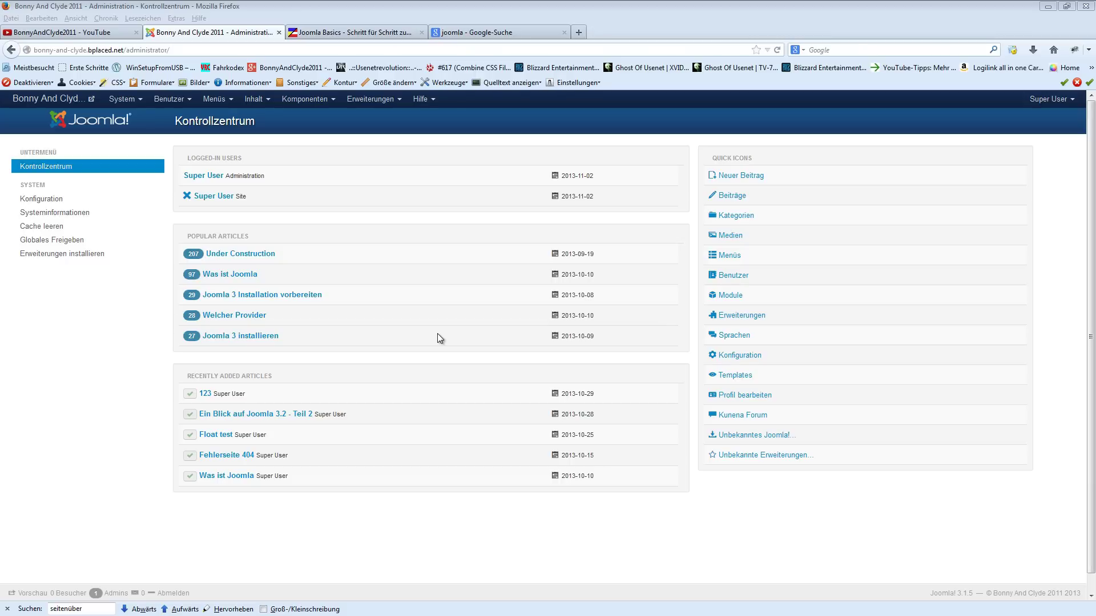
- Open the article "Ein Blick auf Joomla 3.2 - Teil 1" for editing from the article list
left_click(254, 99)
mouse_move(261, 120)
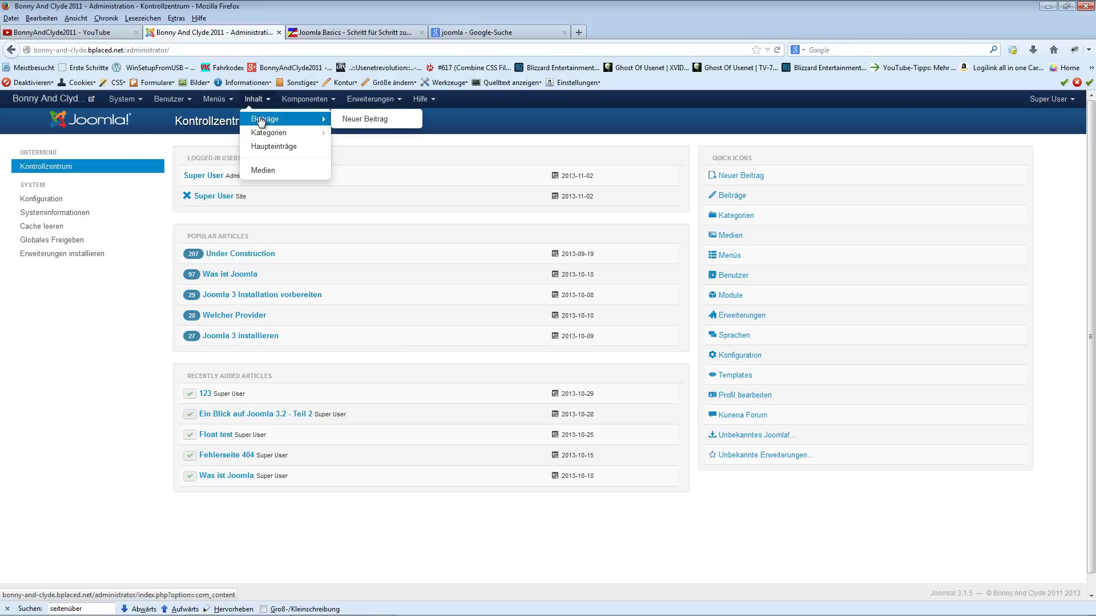
left_click(262, 120)
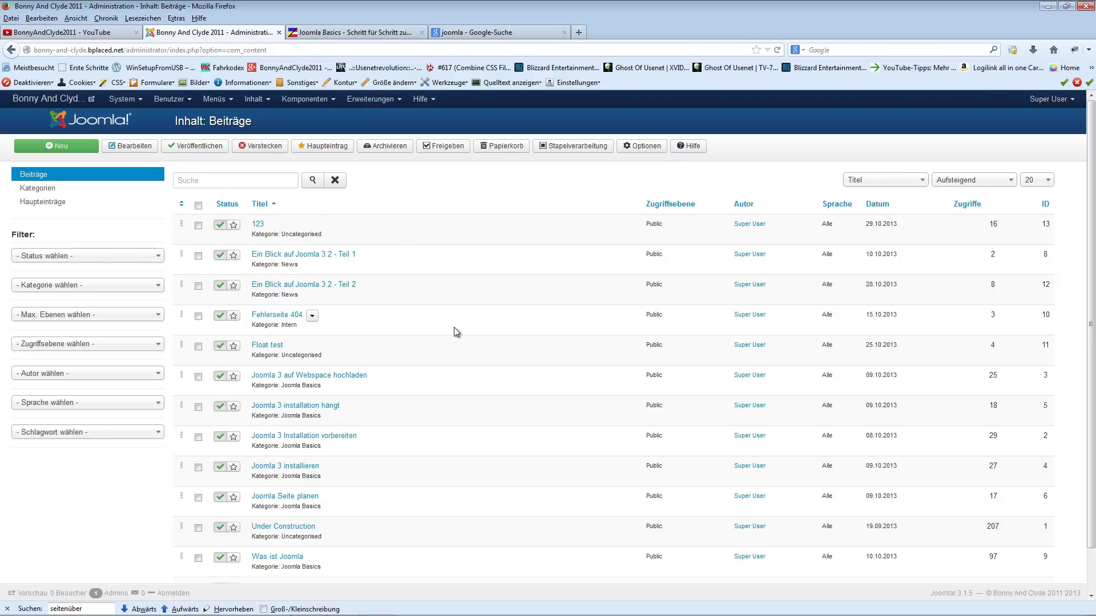
left_click(276, 256)
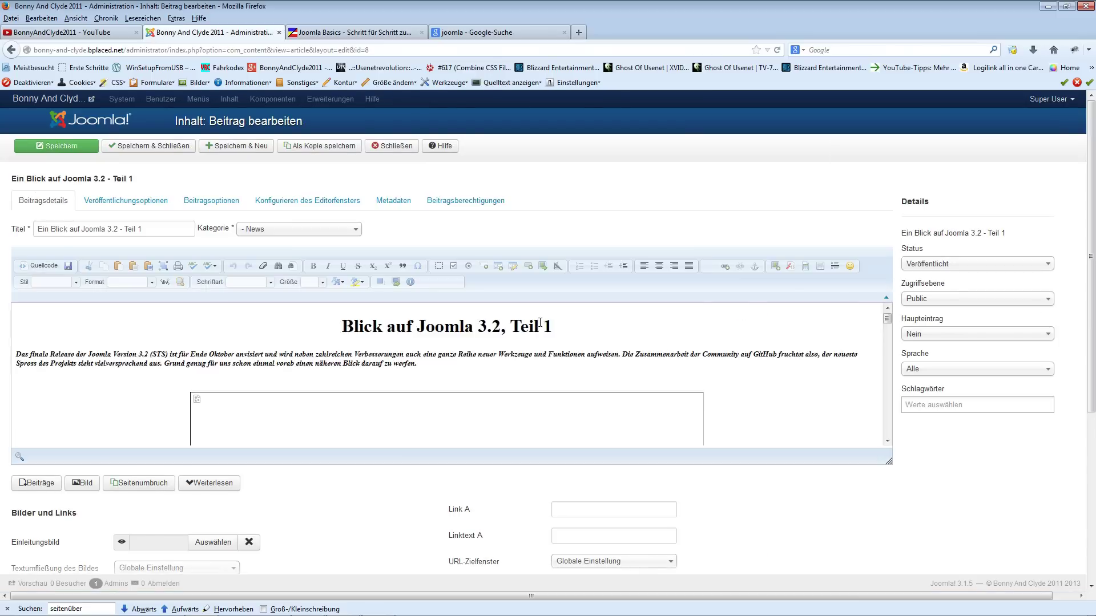
left_click(390, 204)
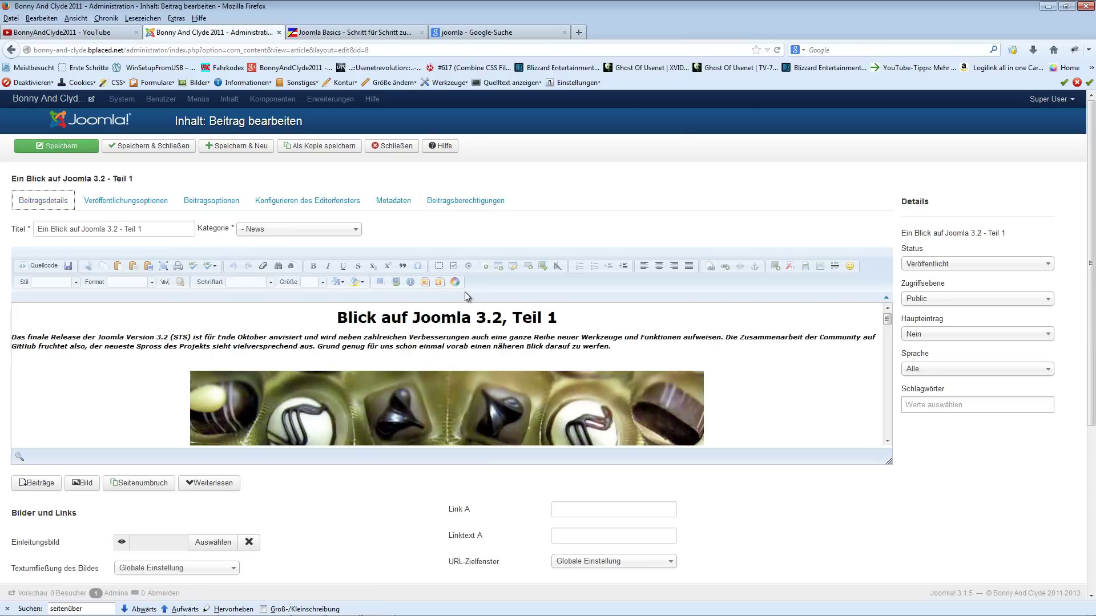
- Check the chocolate image's Bild-Eigenschaften, highlighting the file name in its URL, and close the dialog
scroll(549, 326, "down", 5)
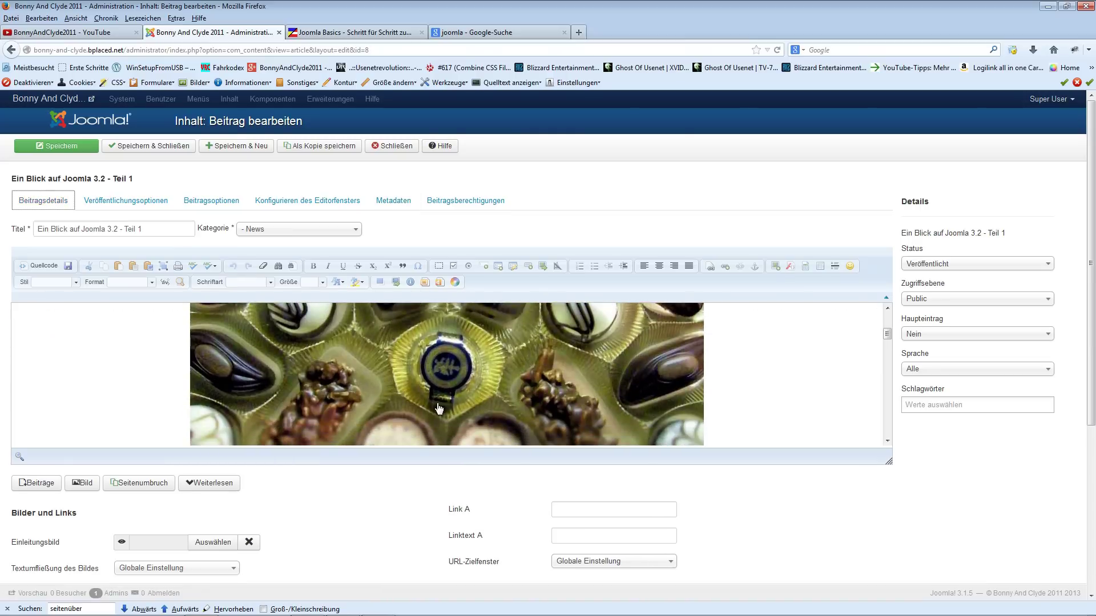
right_click(305, 383)
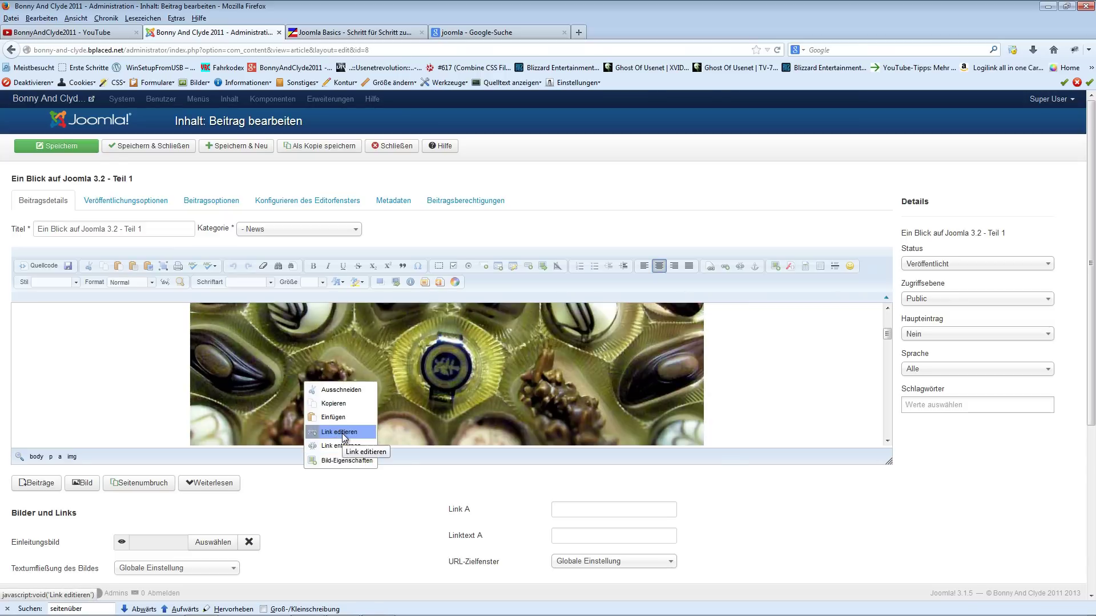
left_click(332, 461)
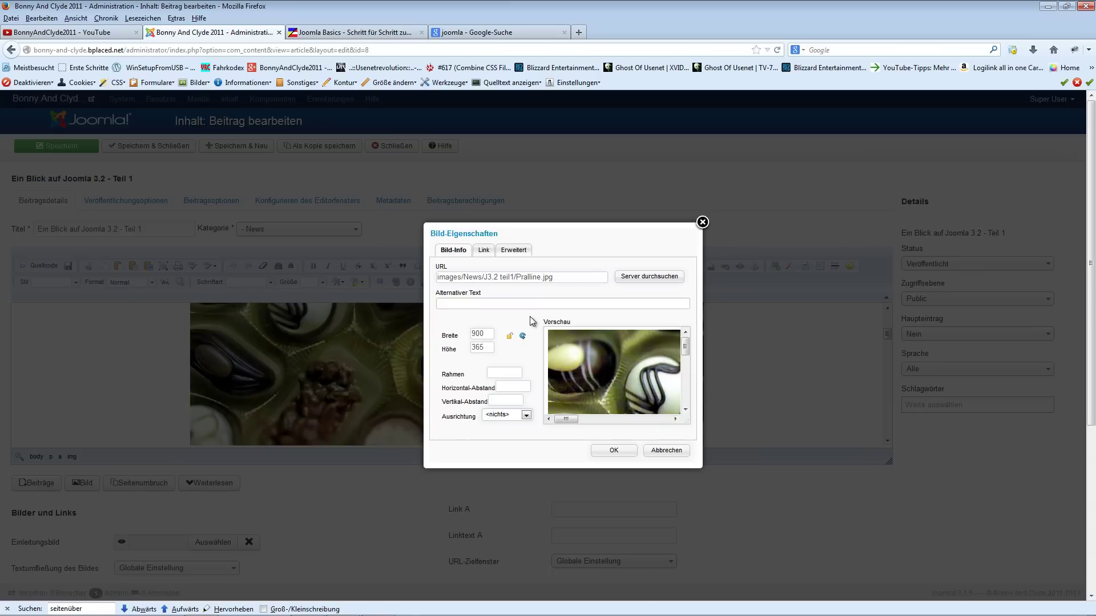
left_click(517, 278)
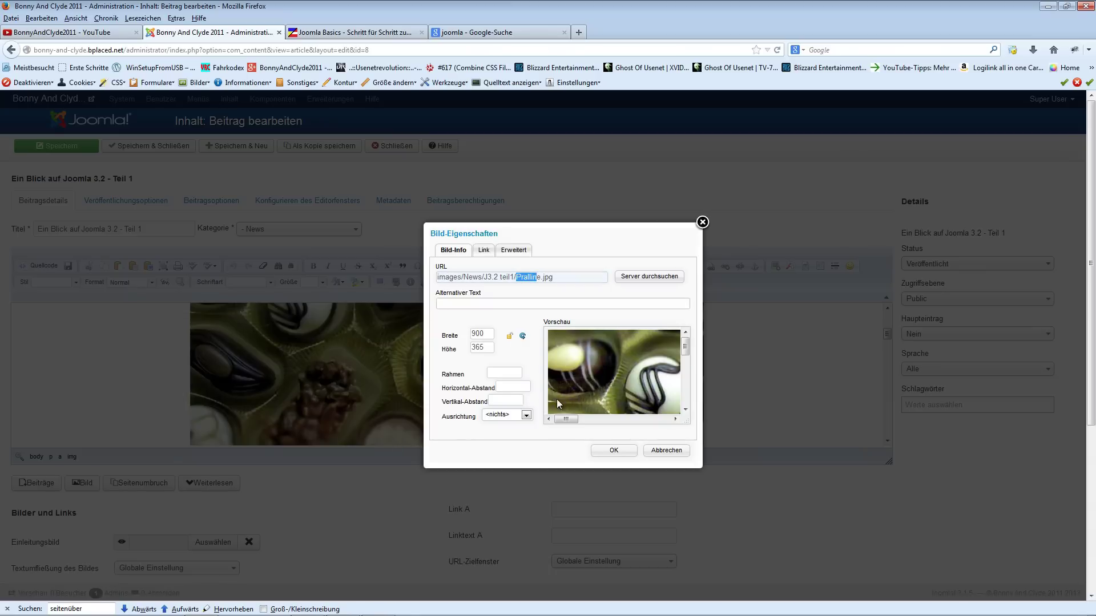
left_click(702, 222)
- Skim the rest of the article text and close the article without saving
scroll(453, 357, "down", 5)
scroll(454, 357, "down", 5)
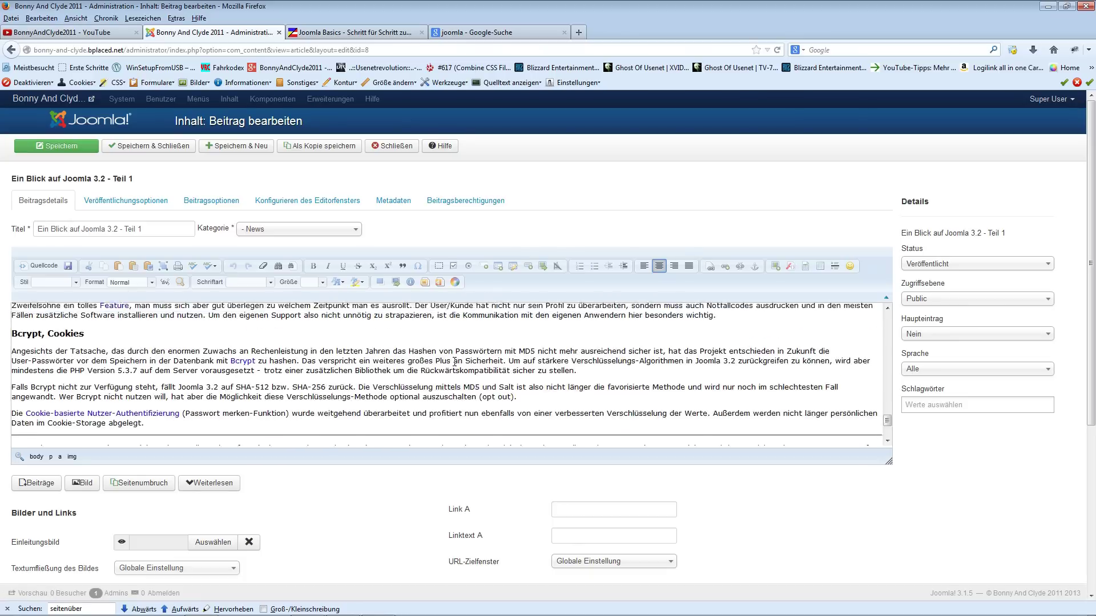
scroll(372, 336, "up", 15)
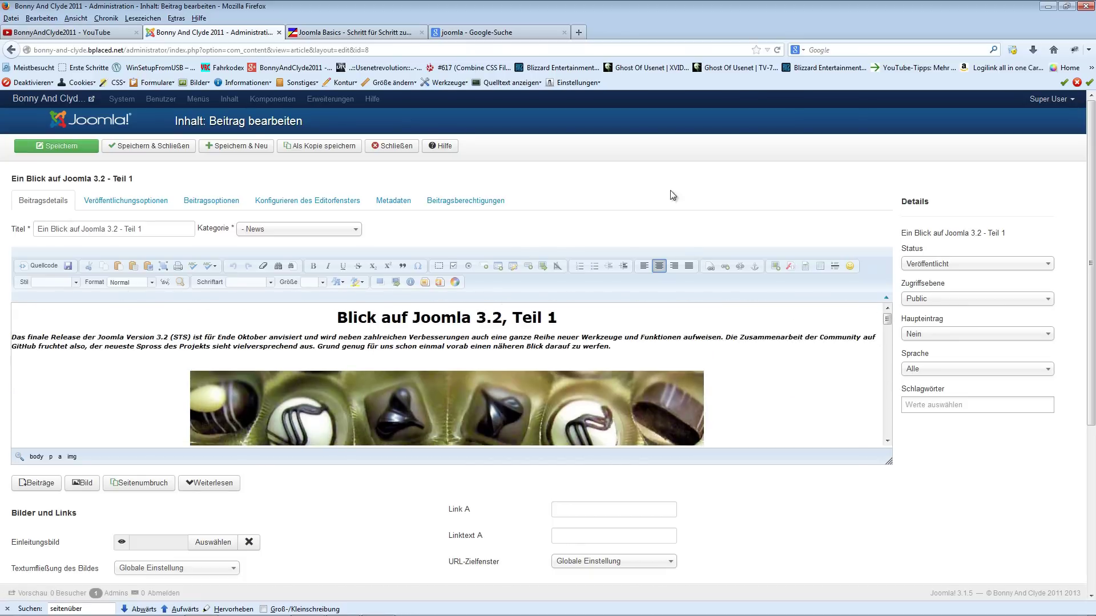
left_click(392, 145)
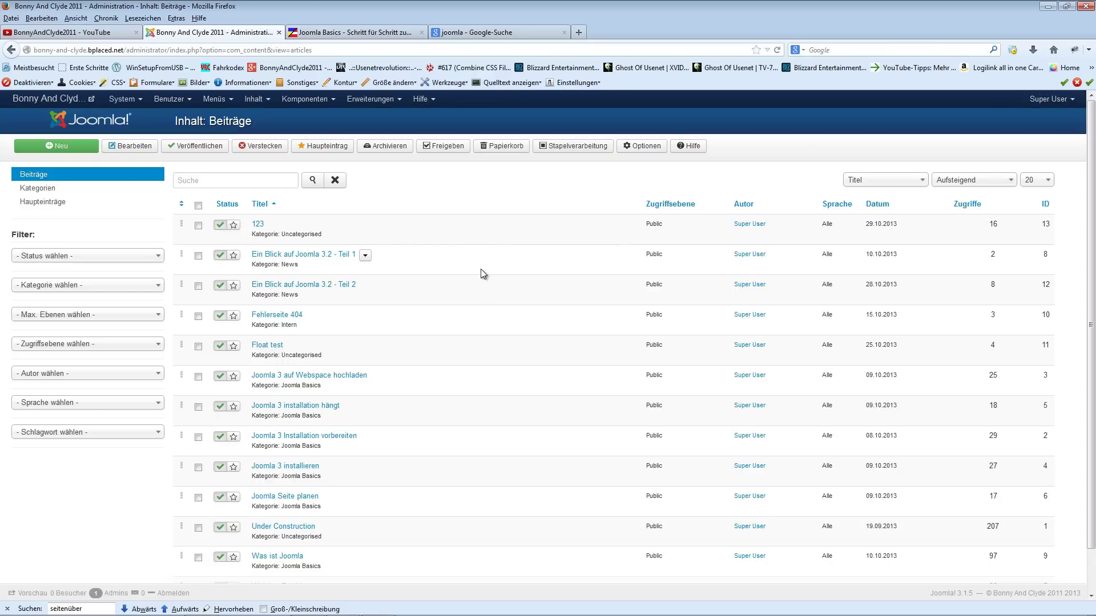
- Open the article "Joomla 3 auf Webspace hochladen", check its Metadaten, and return to its Beitragsdetails
scroll(467, 272, "down", 1)
left_click(318, 358)
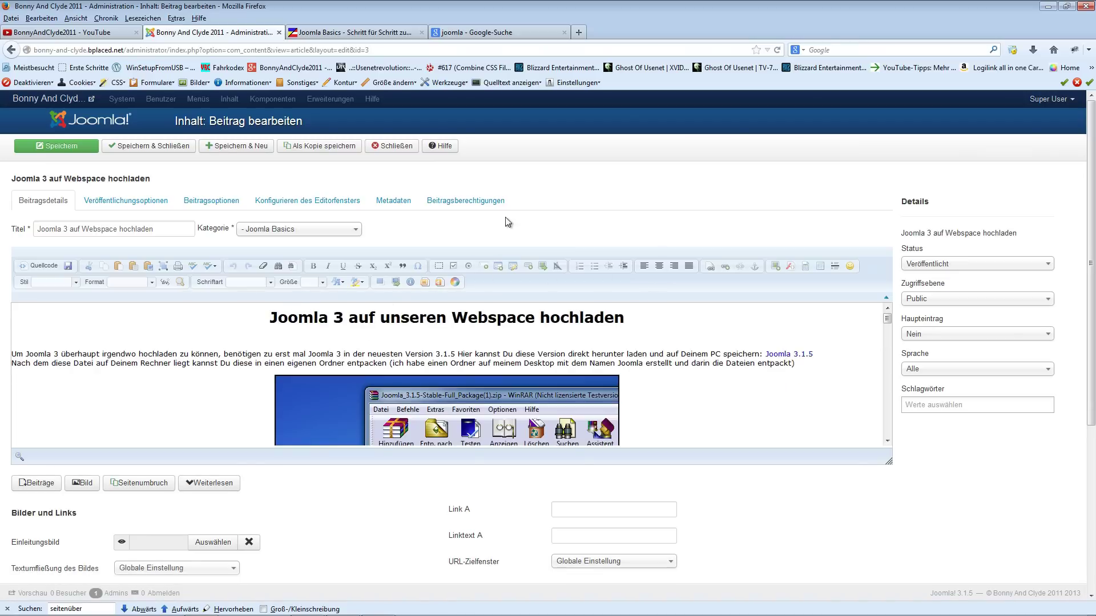
left_click(392, 204)
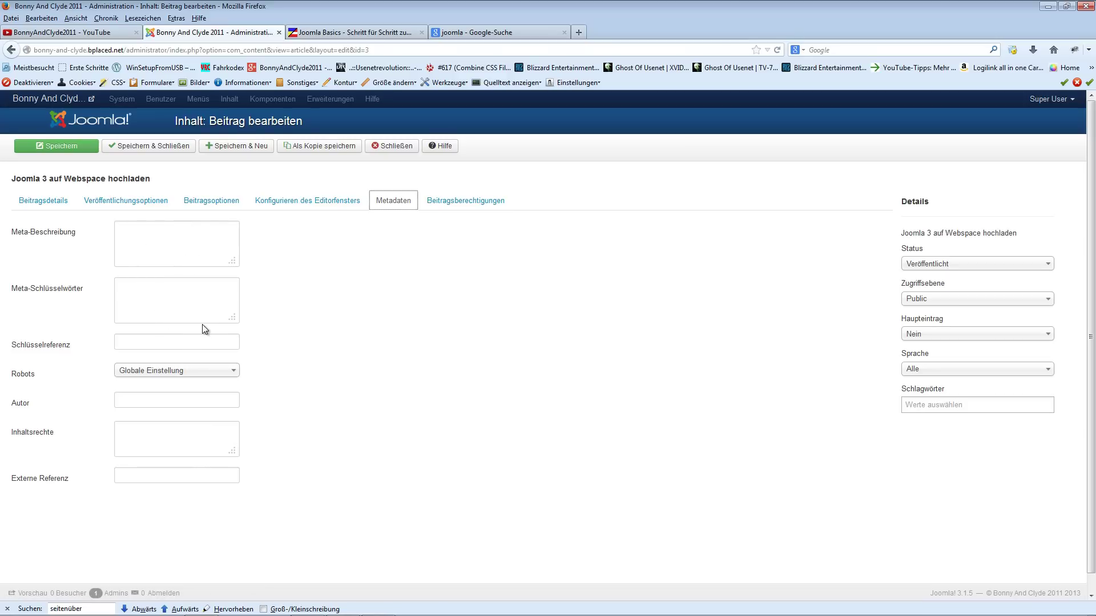
left_click(44, 203)
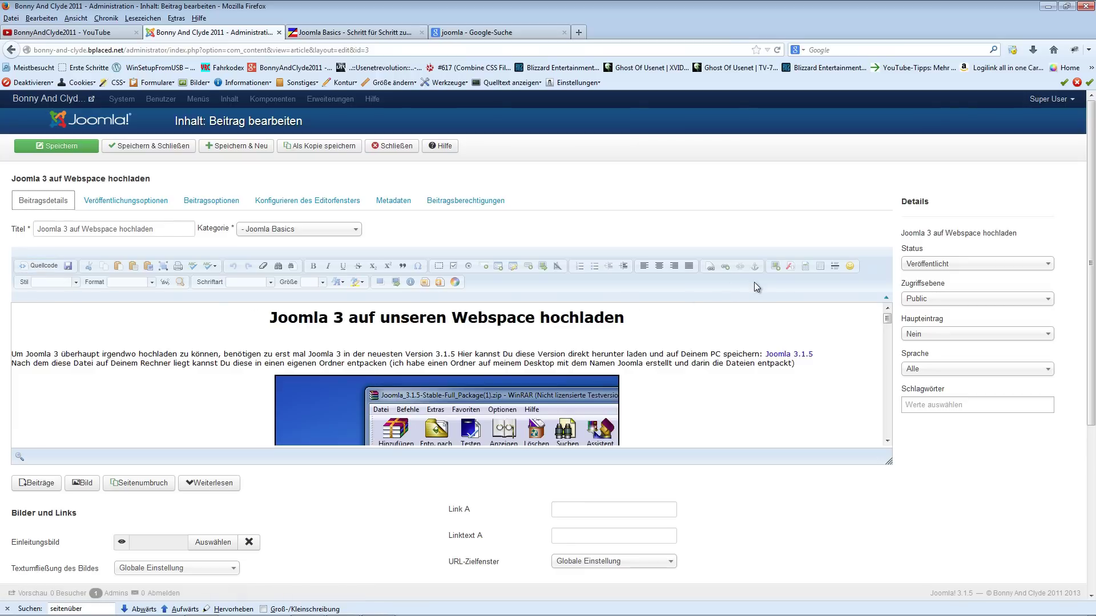
- Maximize the article editor and open the Bild-Eigenschaften of the FileZilla toolbar screenshot
left_click(775, 266)
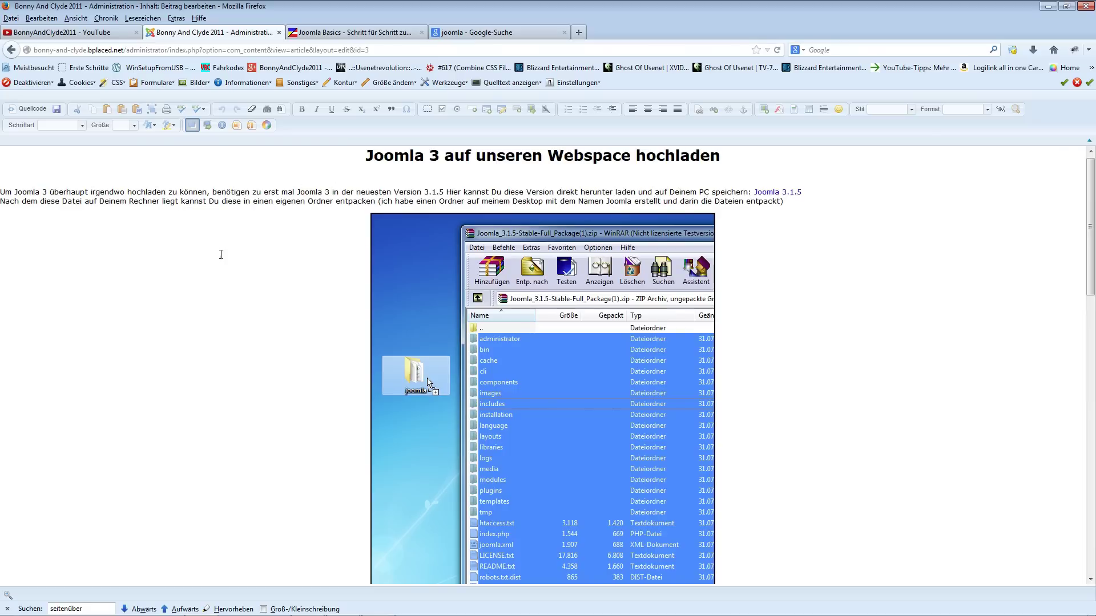
scroll(221, 254, "down", 12)
scroll(198, 264, "down", 3)
scroll(211, 267, "up", 15)
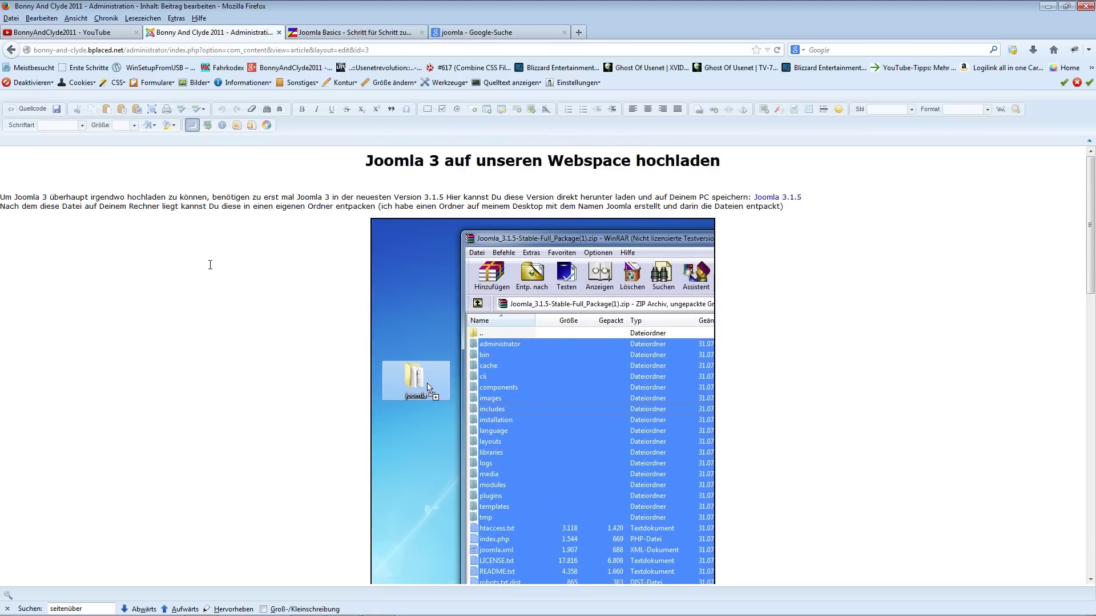
scroll(217, 268, "down", 12)
left_click(496, 227)
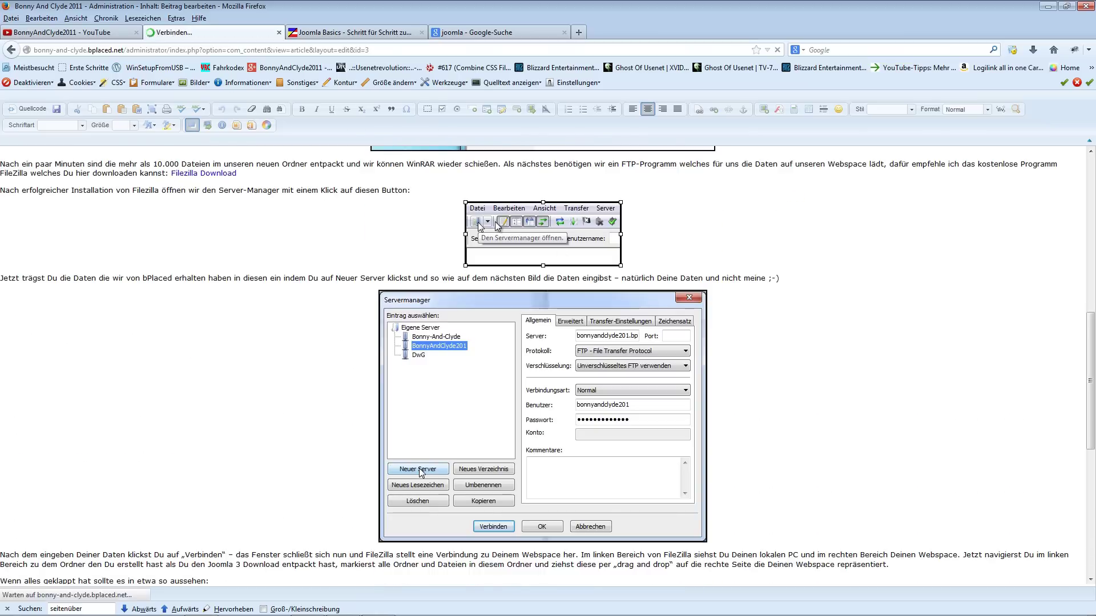
right_click(496, 227)
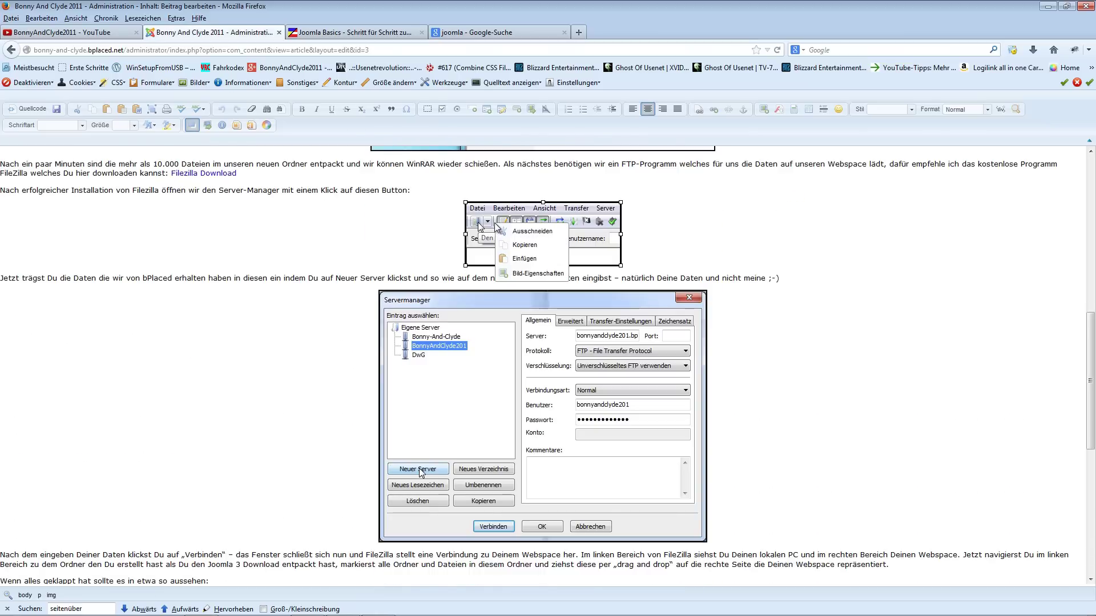
left_click(525, 274)
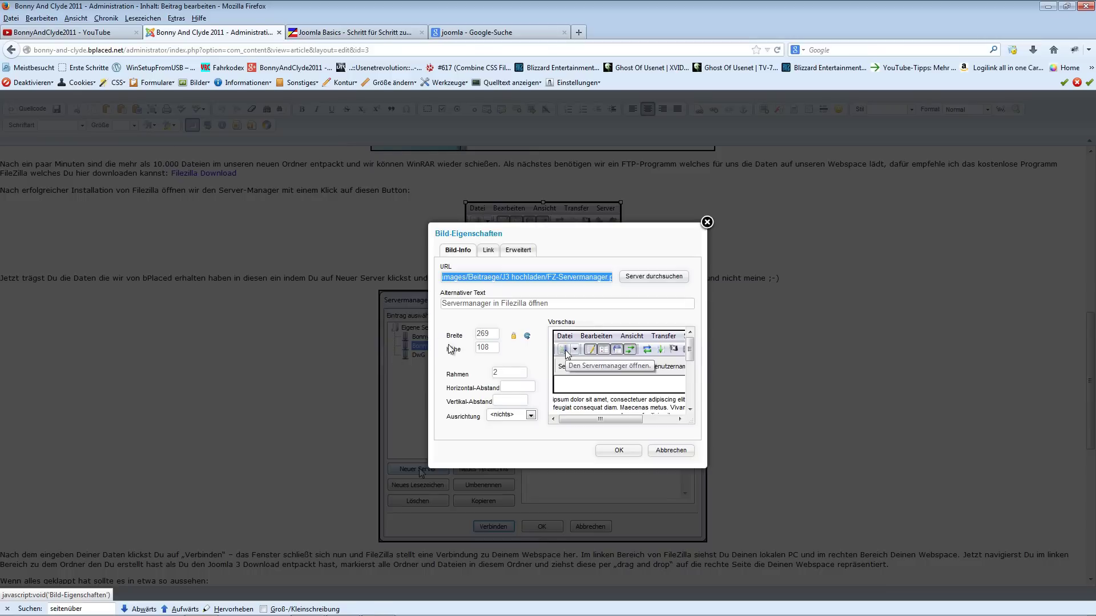
- Examine the image's file name in the URL and its Alternativer Text, highlighting each, and glance at the link settings
left_click(548, 278)
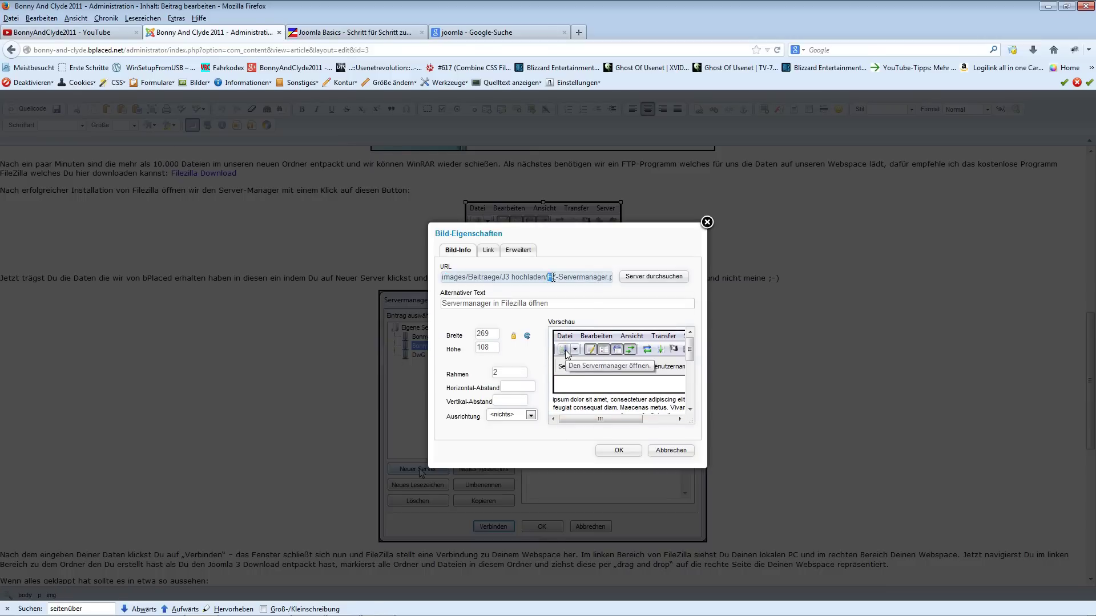
double_click(583, 278)
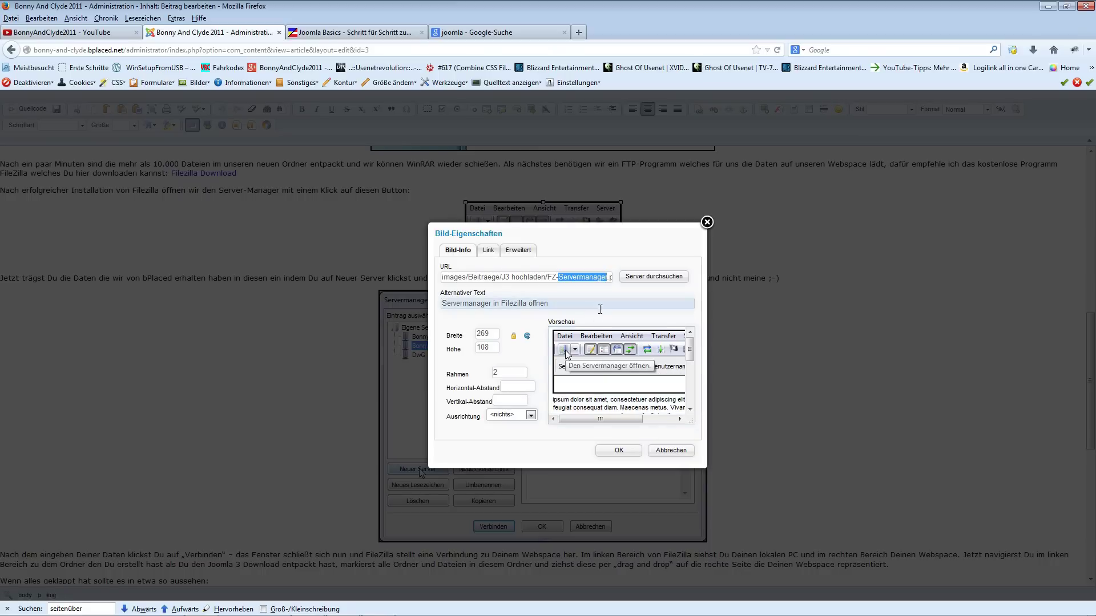
left_click(443, 306)
left_click(488, 250)
left_click(456, 251)
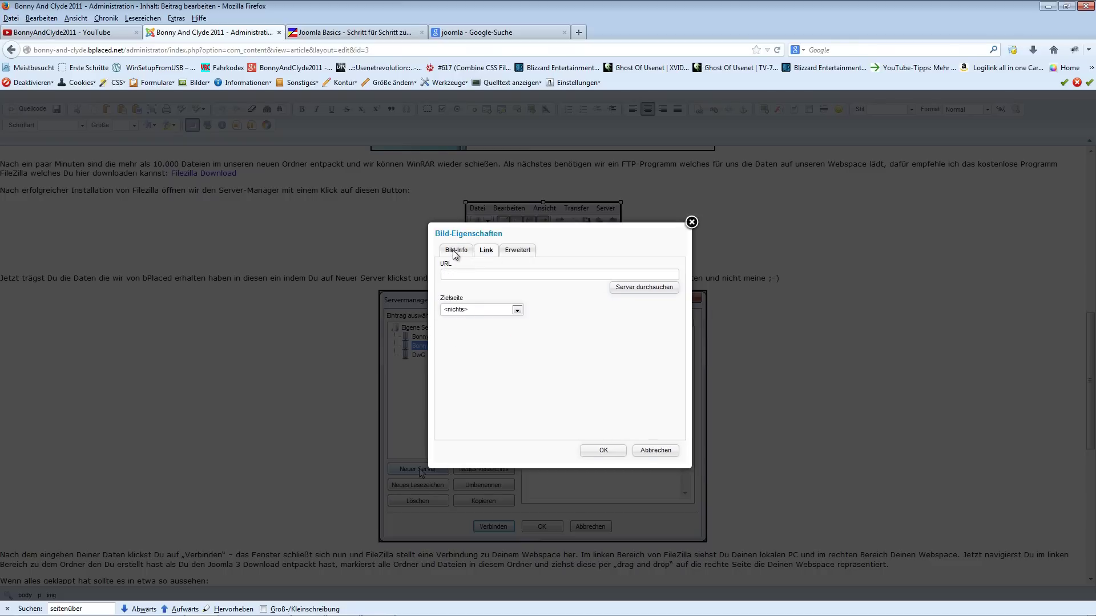
left_click(456, 251)
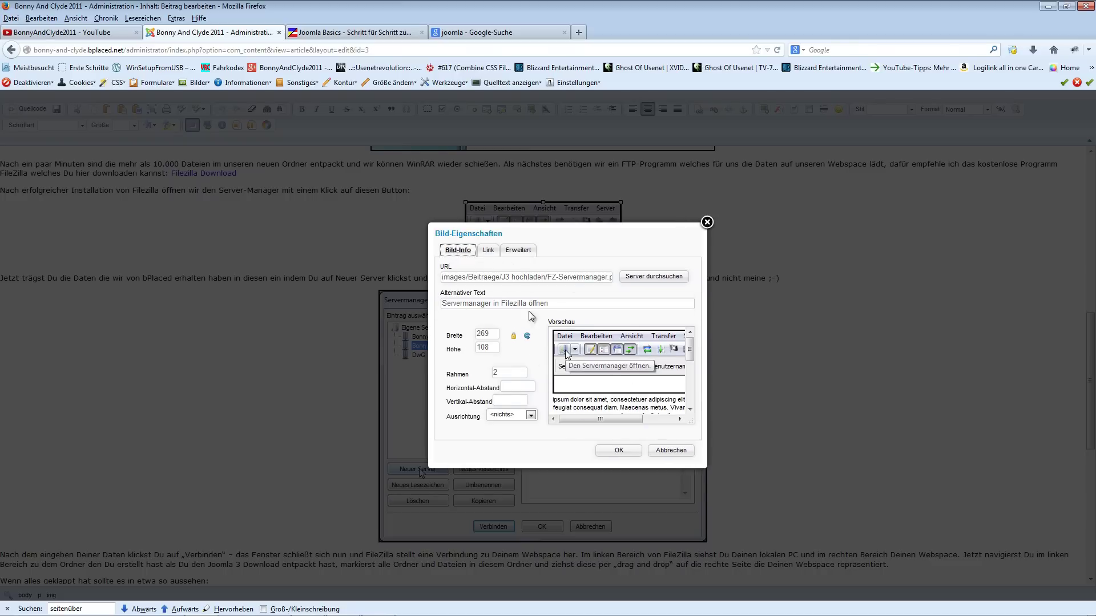
left_click_drag(550, 277, 396, 386)
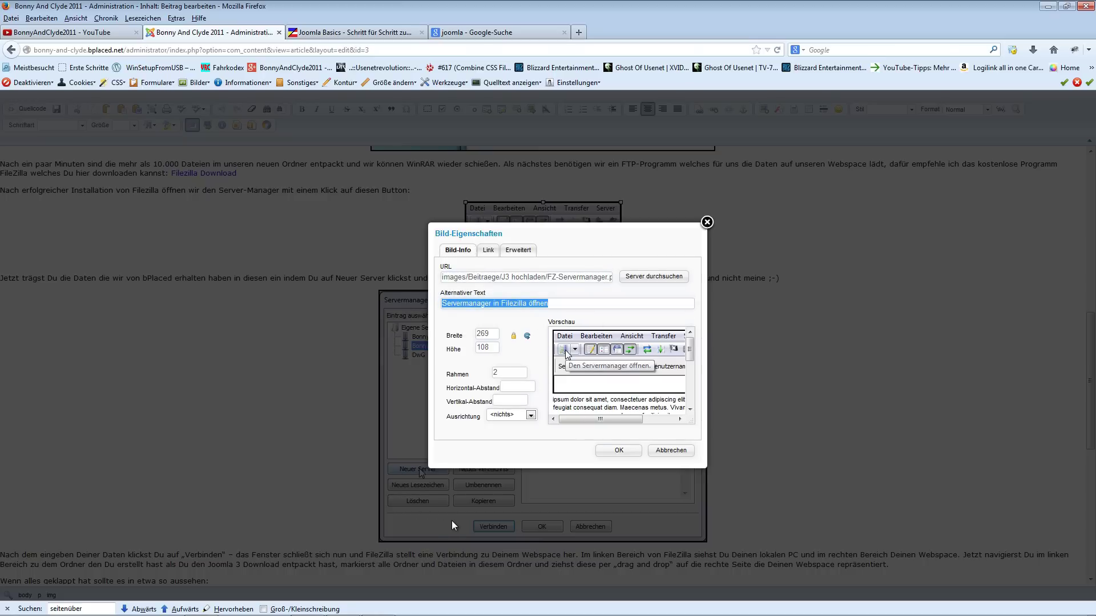
- Review the image's link Zielseite options and its Titel Beschreibung under the advanced properties, and close the dialog
left_click(488, 252)
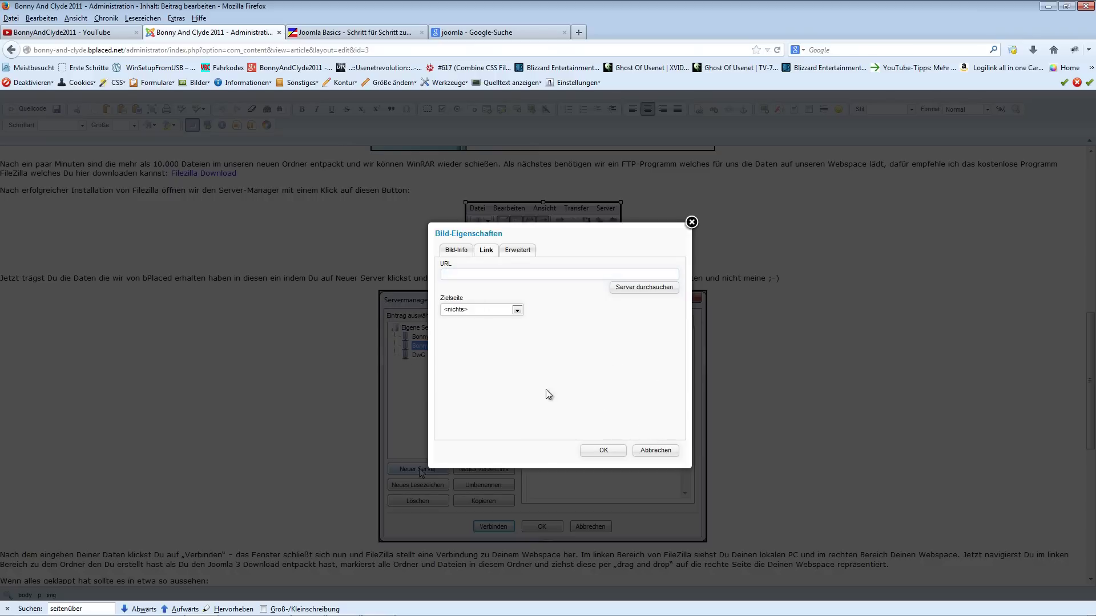
left_click(466, 313)
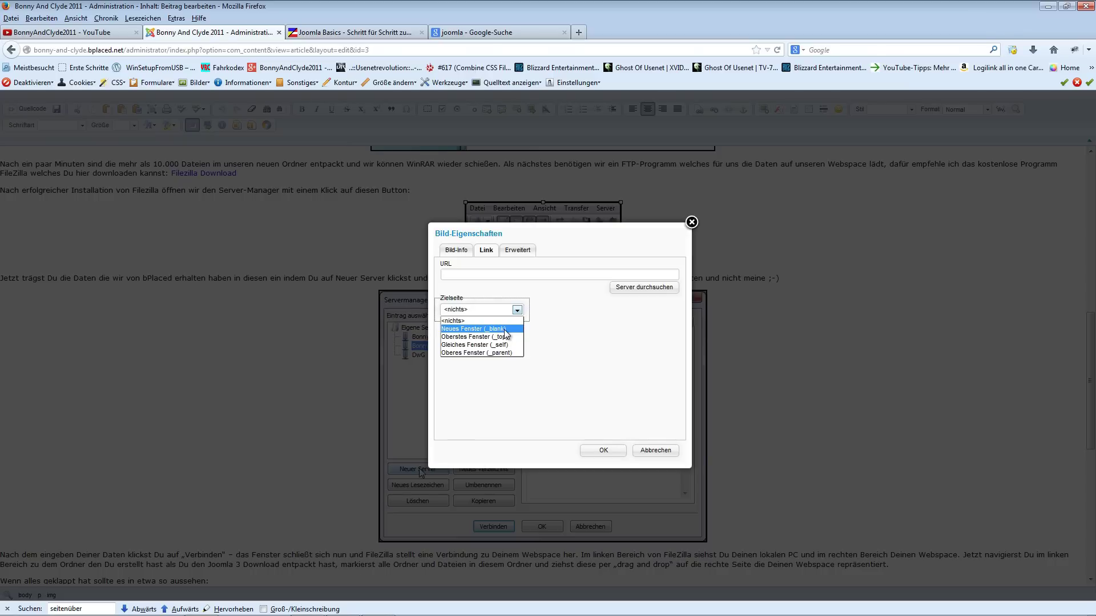
left_click(517, 250)
left_click(517, 250)
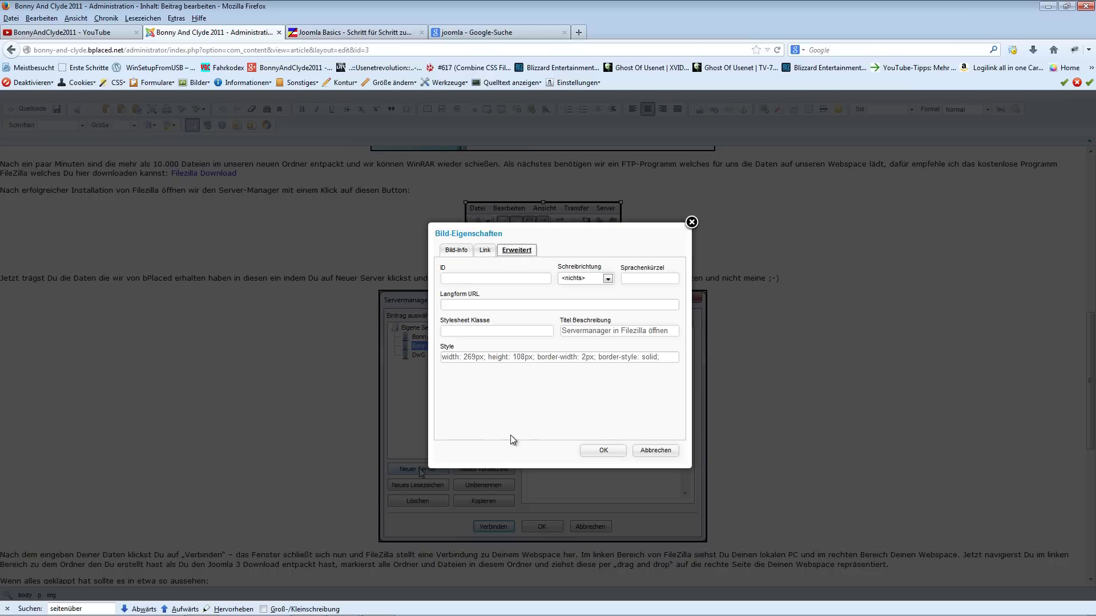
left_click_drag(562, 331, 629, 501)
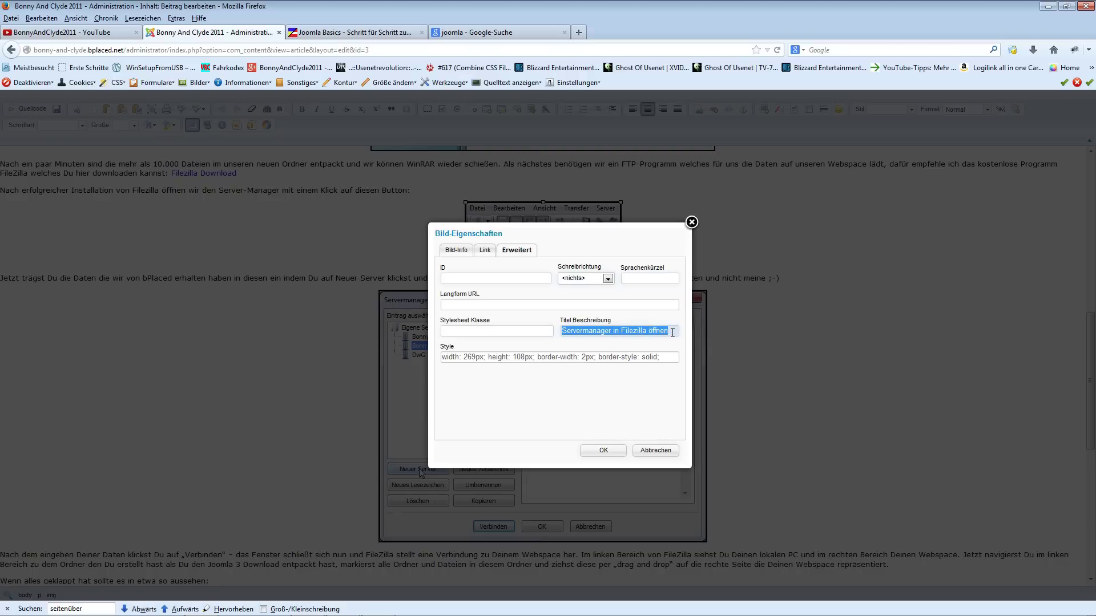
left_click(456, 250)
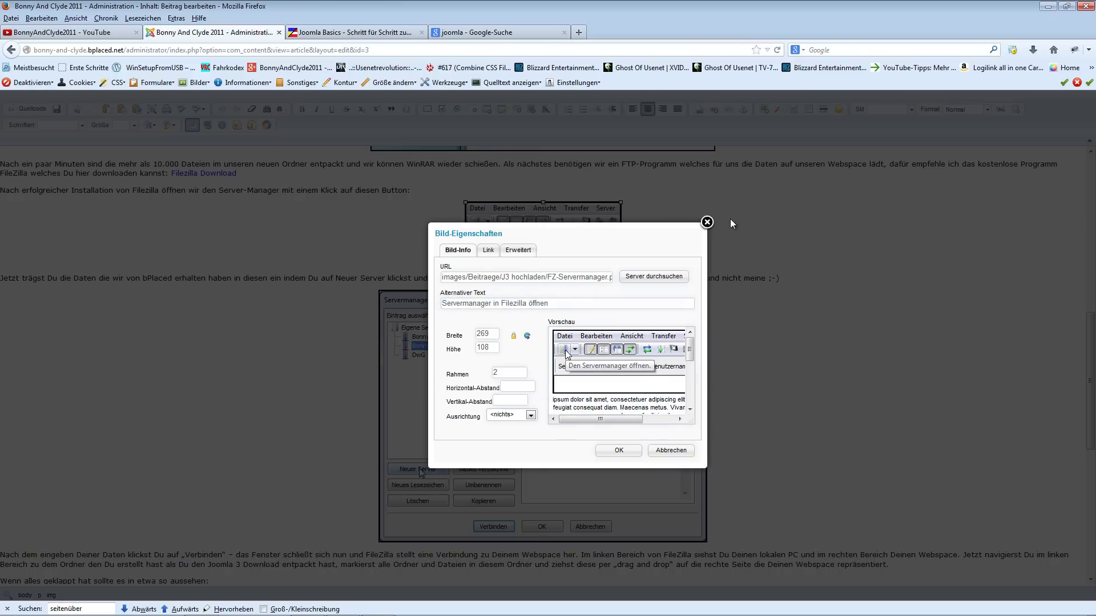
left_click(707, 222)
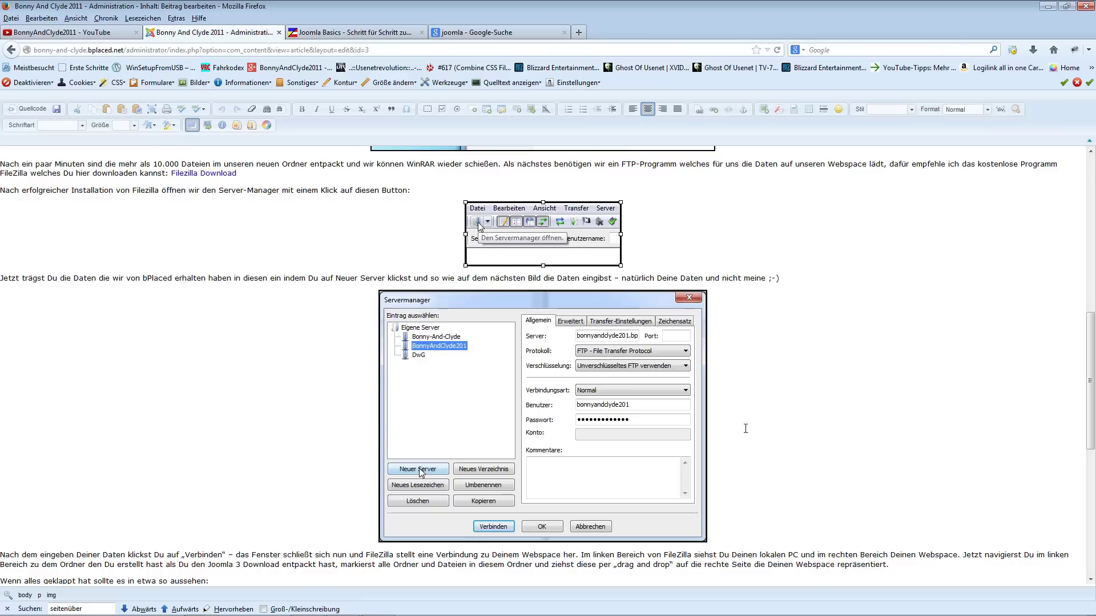
- Look through the rest of the article, switch to the website's Joomla Basics page, and open Providerwahl
scroll(480, 472, "down", 6)
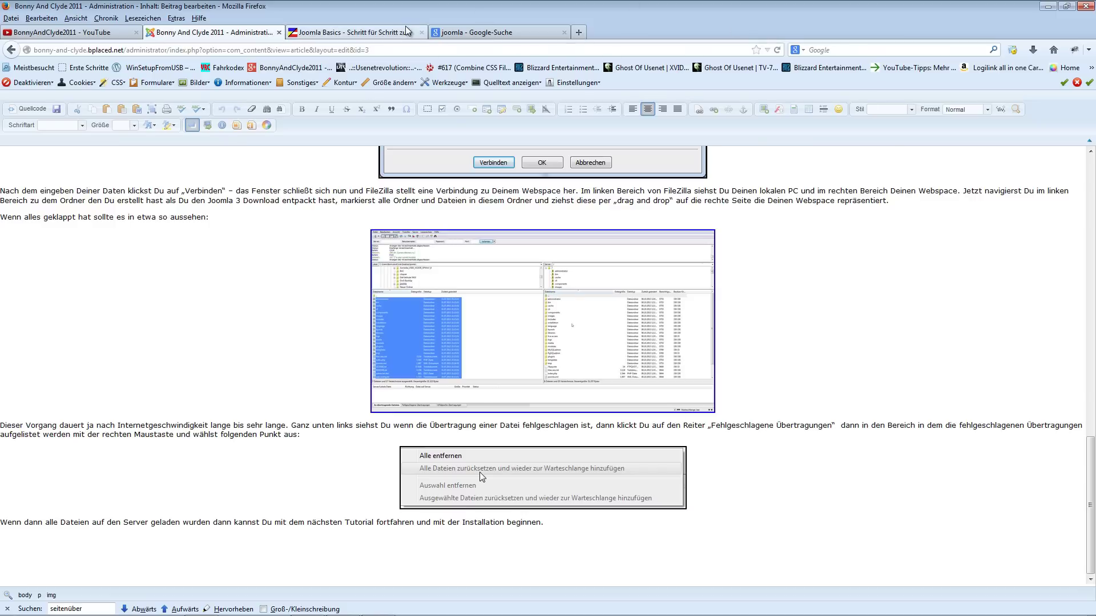
left_click(368, 35)
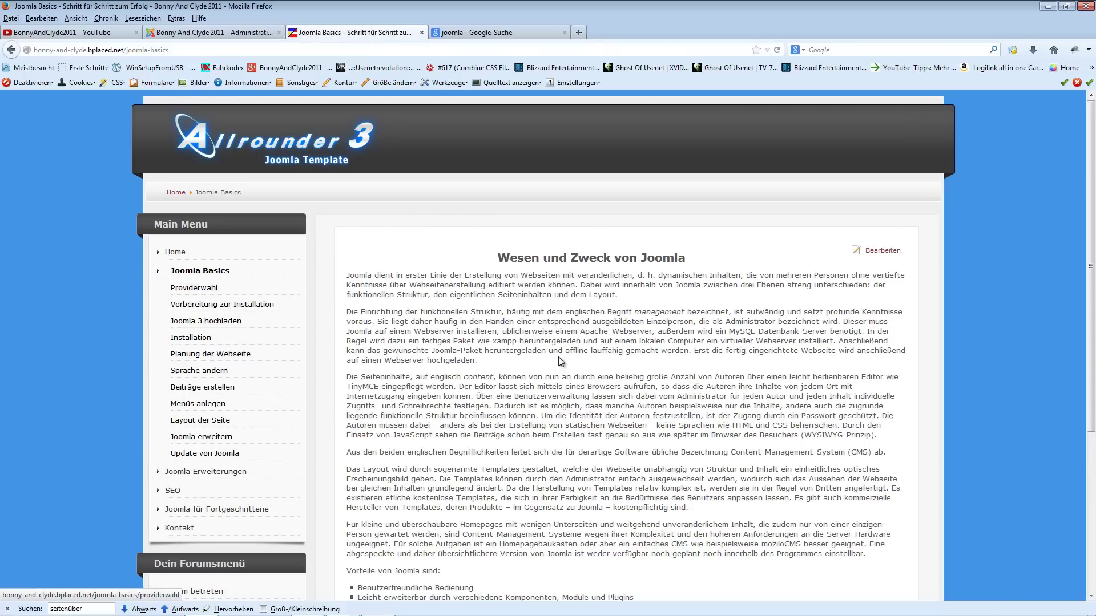
scroll(442, 295, "down", 1)
scroll(442, 295, "down", 5)
scroll(442, 296, "up", 5)
left_click(194, 286)
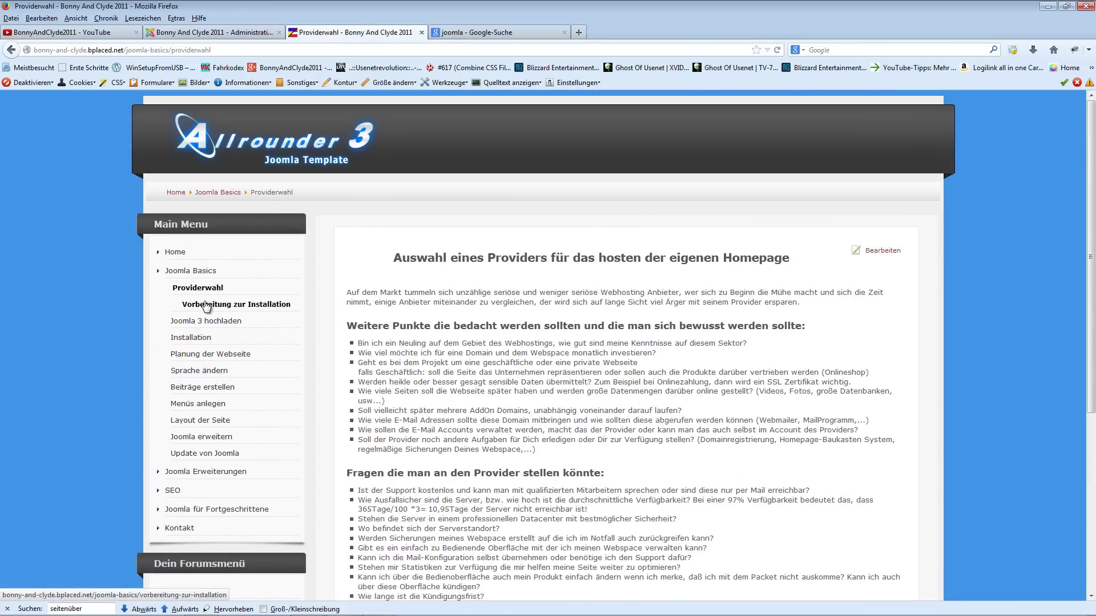
- Open the "Vorbereitung zur Installation" page and look through the images in its article
scroll(401, 304, "down", 10)
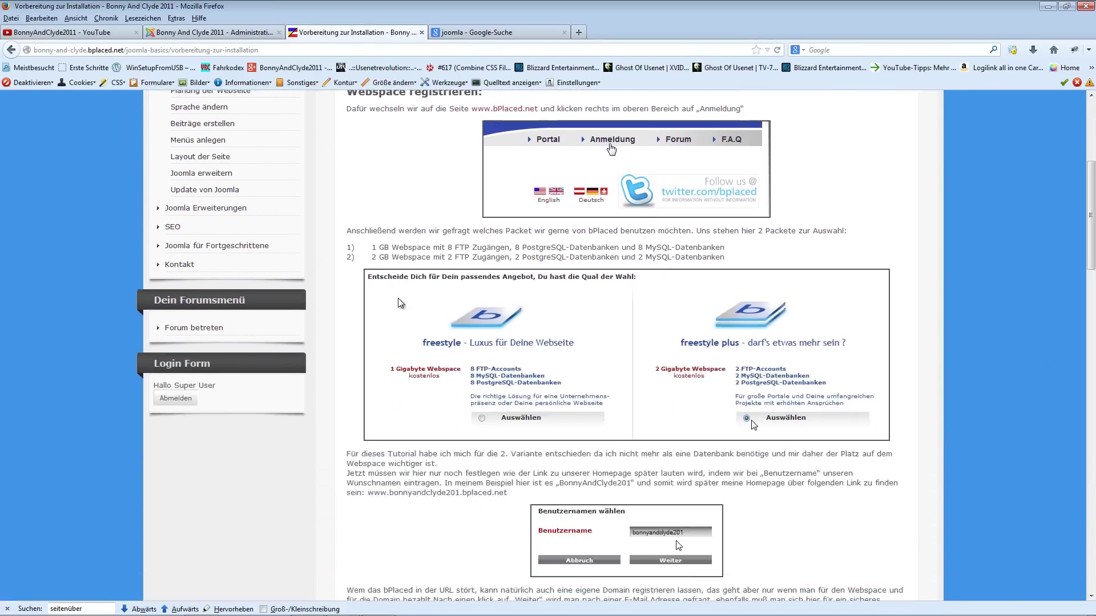
scroll(401, 304, "up", 5)
scroll(394, 306, "down", 10)
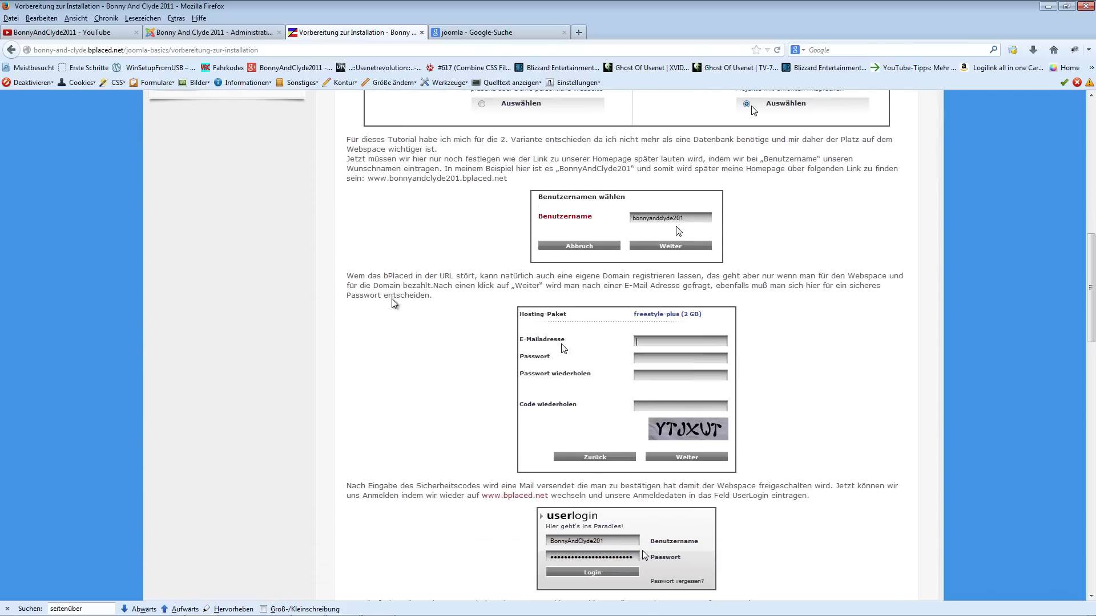
- Look through the rest of the "Vorbereitung zur Installation" article and highlight its introductory paragraph
scroll(392, 308, "down", 10)
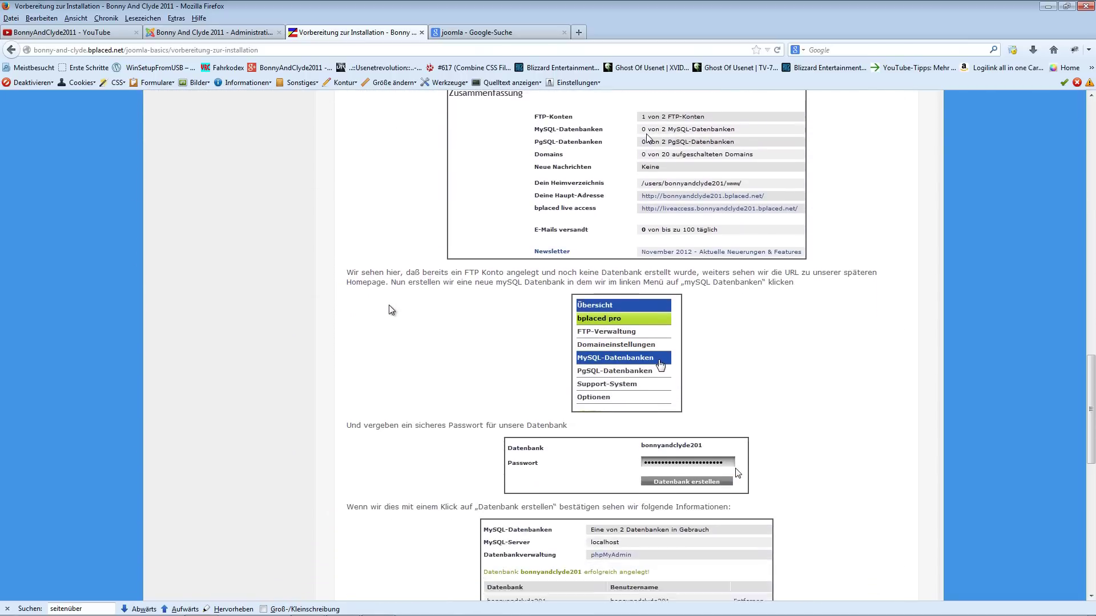
scroll(392, 311, "down", 5)
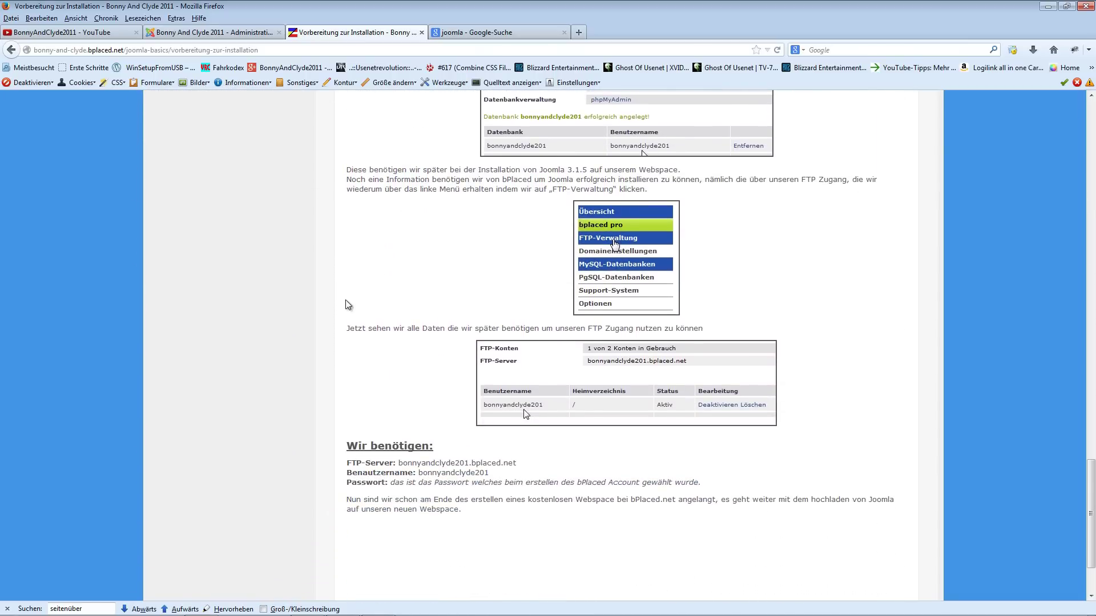
scroll(373, 374, "up", 20)
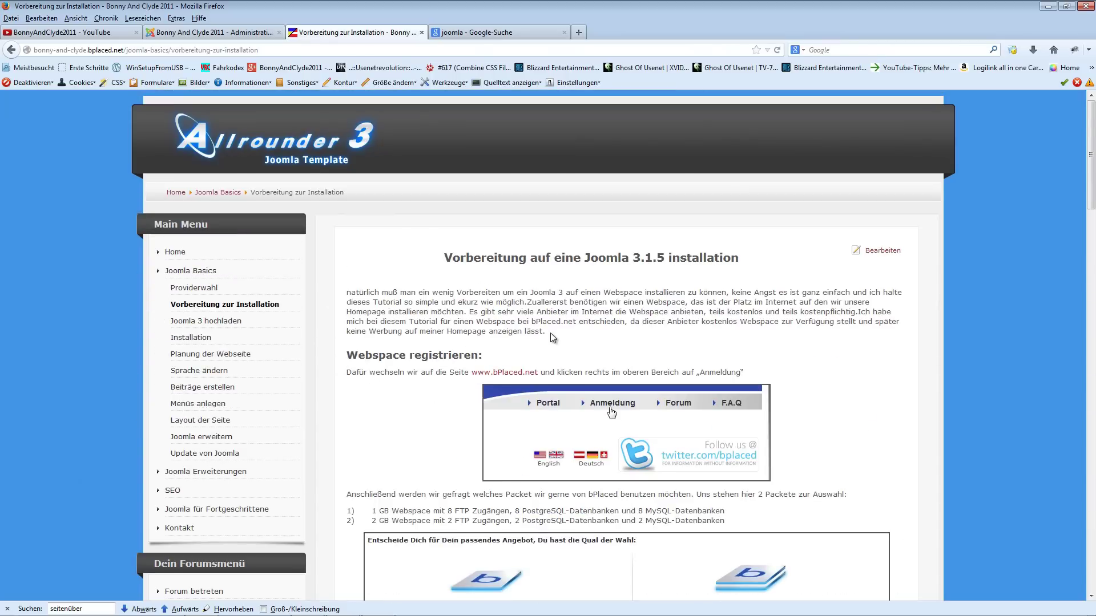
left_click_drag(550, 333, 347, 292)
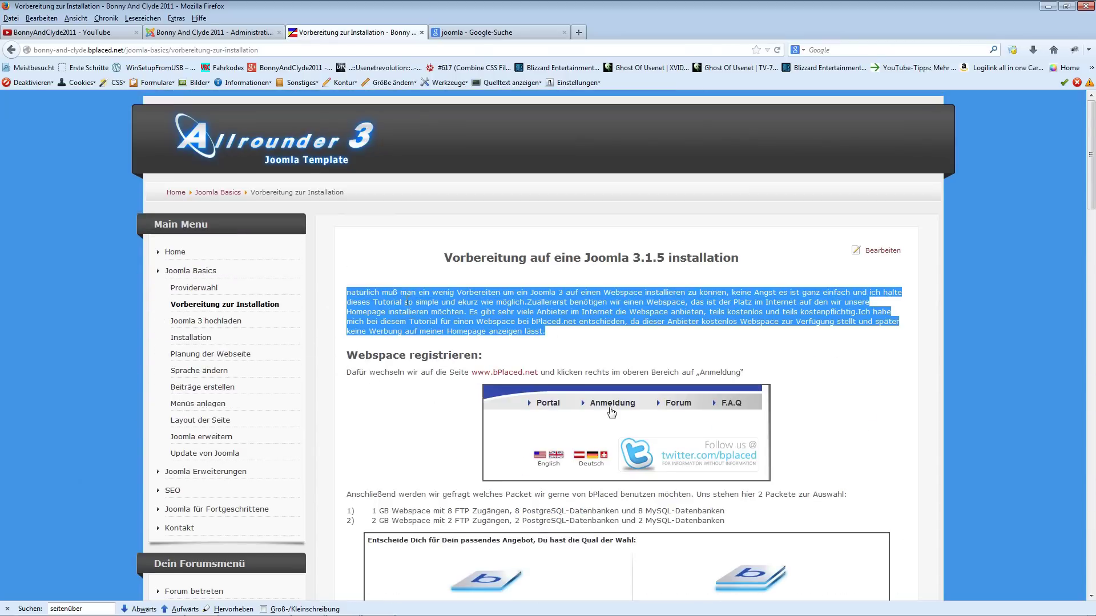
left_click(458, 306)
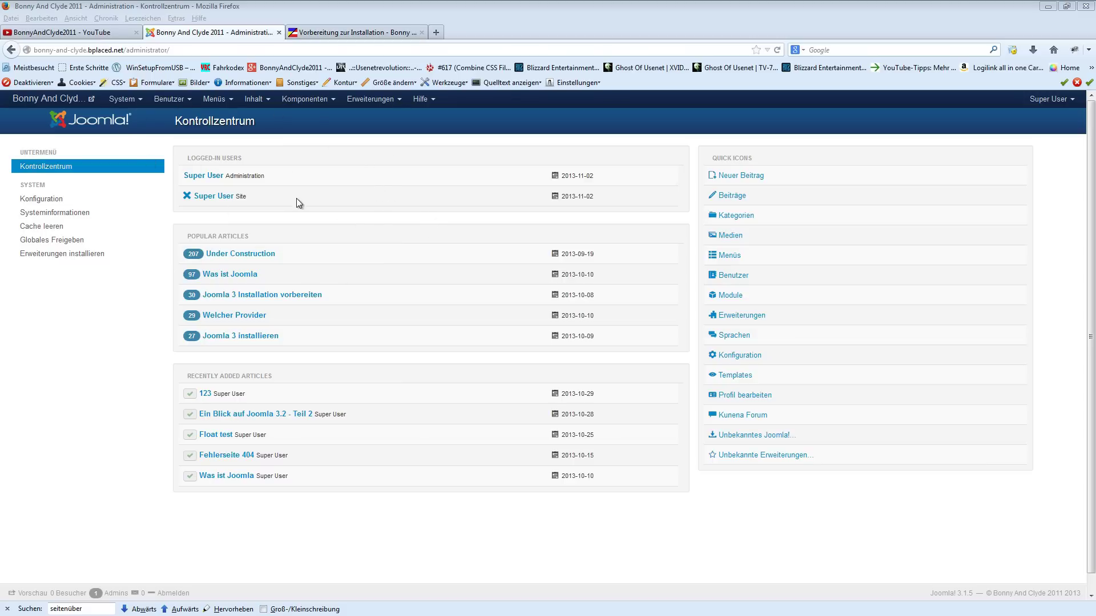
- Open the global configuration and review the Globale Metadaten fields, from Meta-Beschreibung and Robots to the Autor-Meta-Tag and Joomla!-Version options
left_click(127, 100)
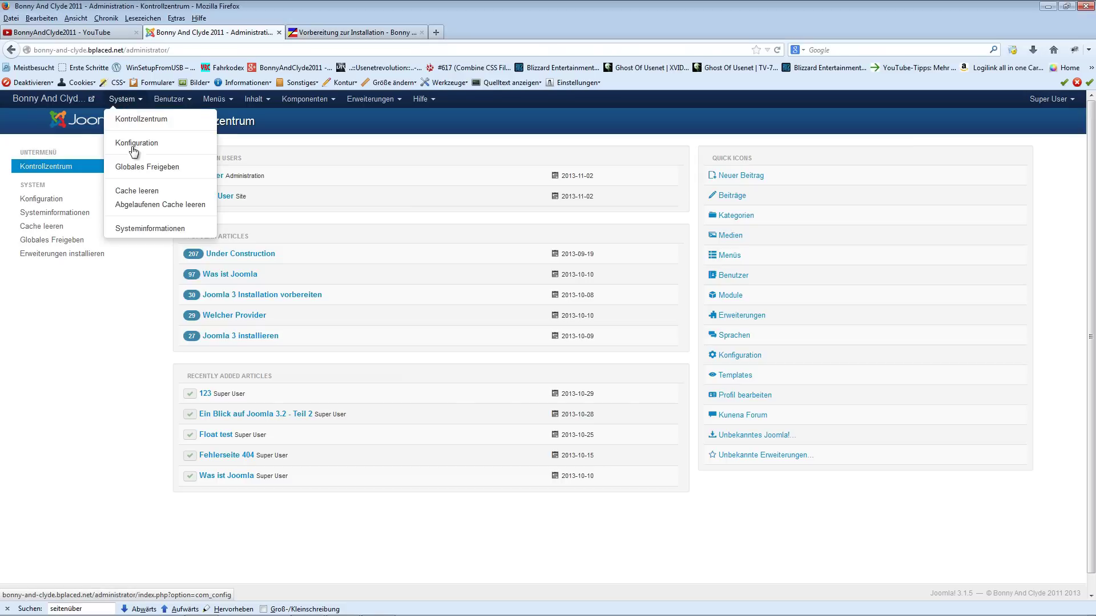
left_click(129, 150)
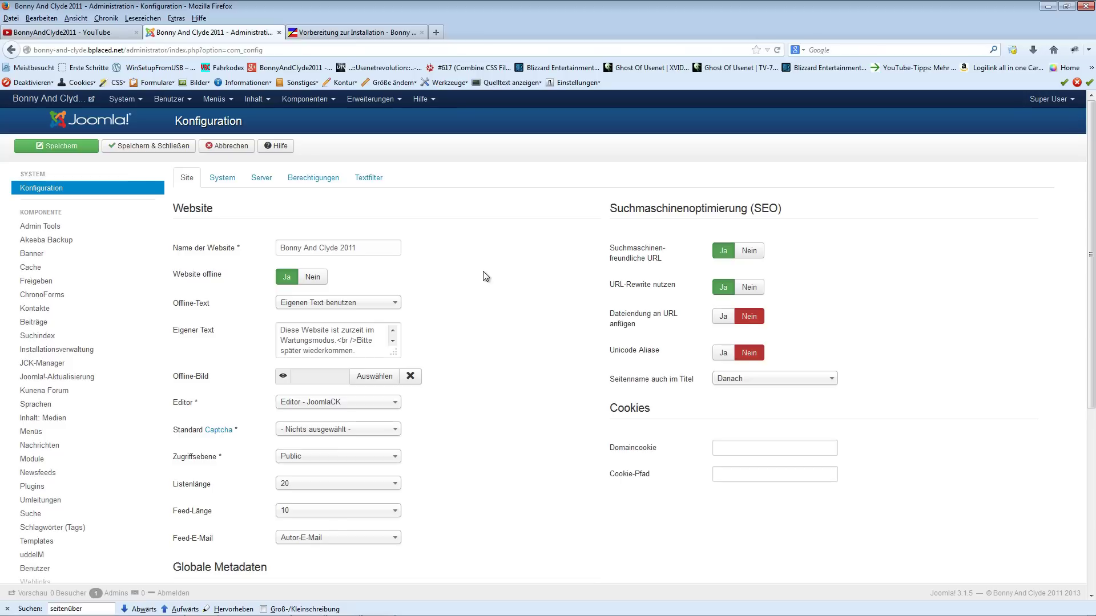
scroll(459, 301, "down", 5)
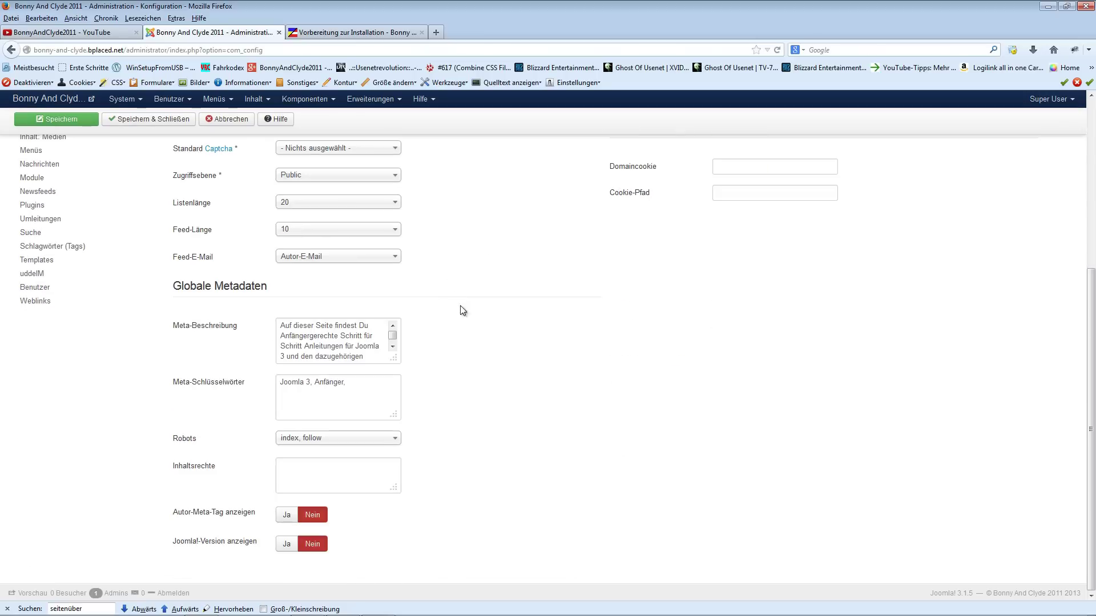
mouse_move(182, 287)
left_mouse_down()
mouse_move(266, 293)
mouse_move(174, 286)
left_mouse_up()
left_click(266, 293)
left_click(174, 286)
mouse_move(182, 333)
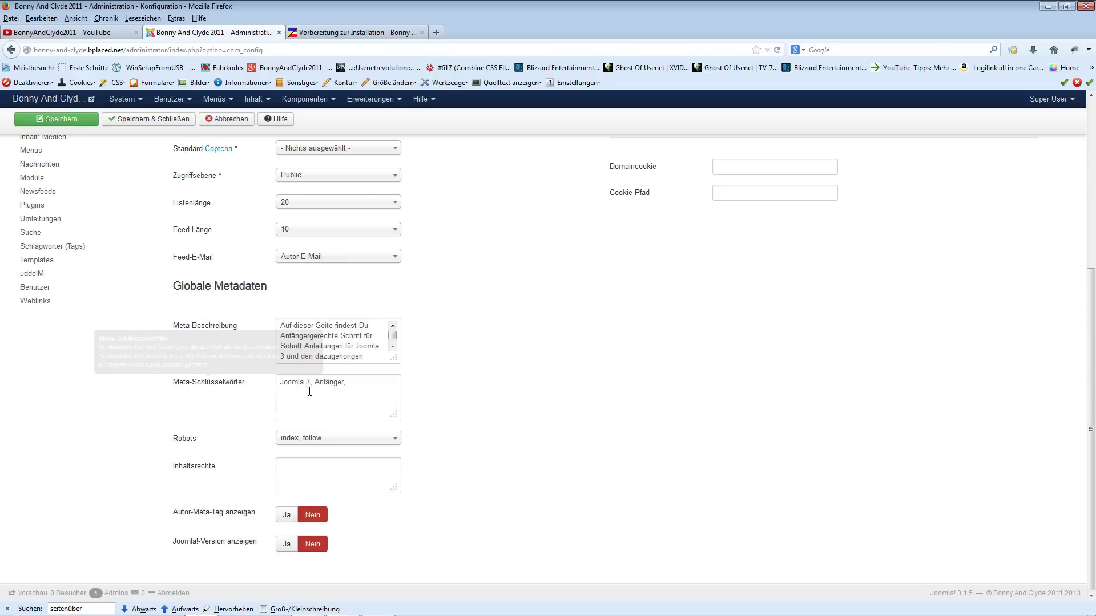
mouse_move(200, 440)
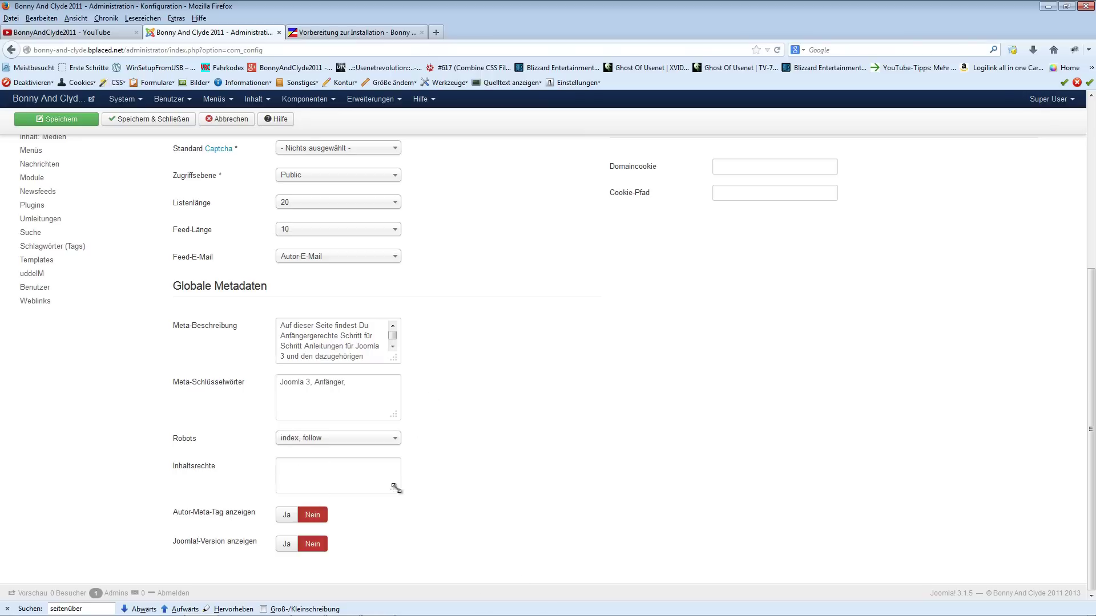
mouse_move(209, 513)
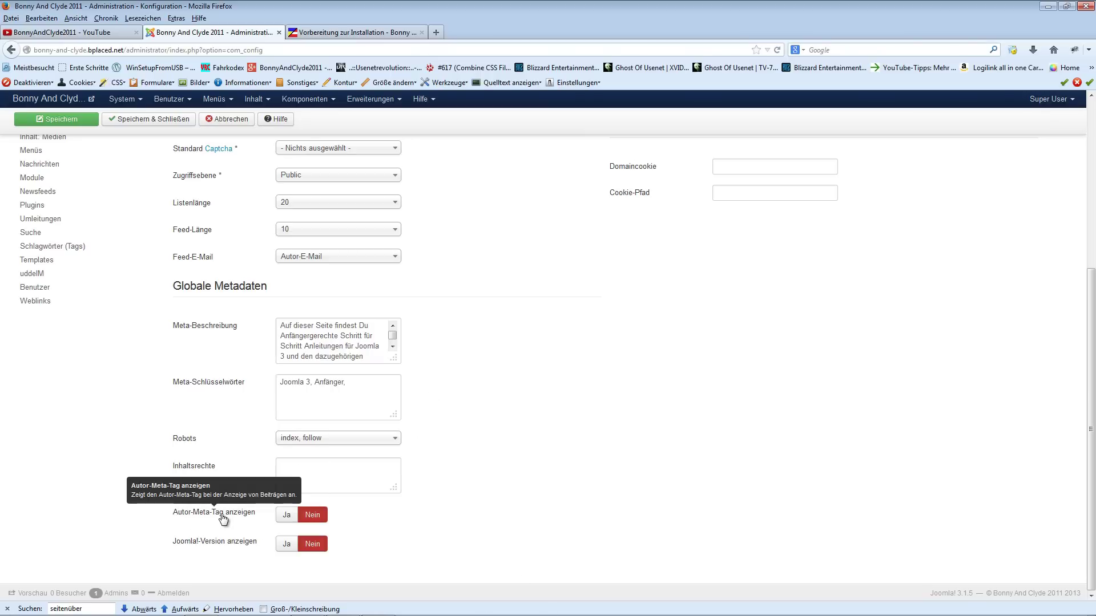
mouse_move(214, 547)
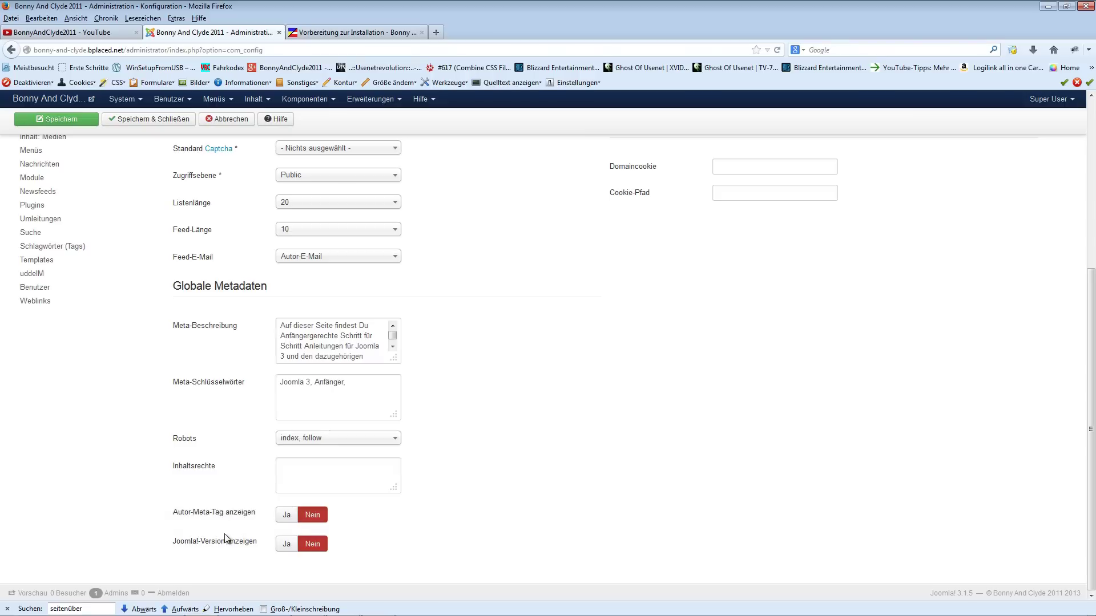
- Review the Suchmaschinenoptimierung (SEO) settings, including friendly URLs, URL-Rewrite and Seitenname auch im Titel, and leave the configuration without saving
scroll(508, 486, "up", 5)
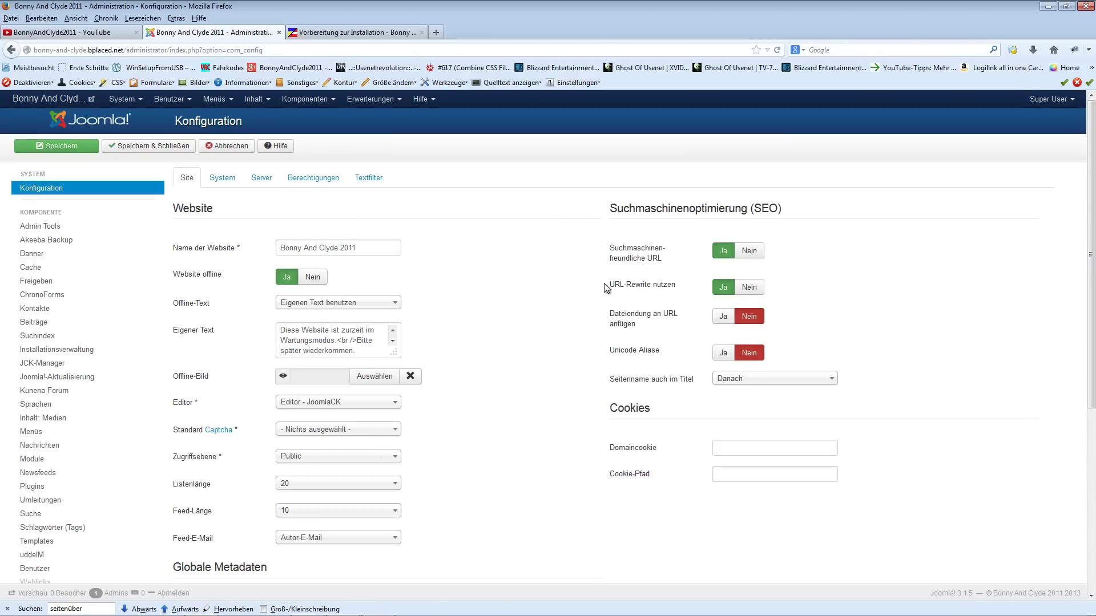
mouse_move(622, 255)
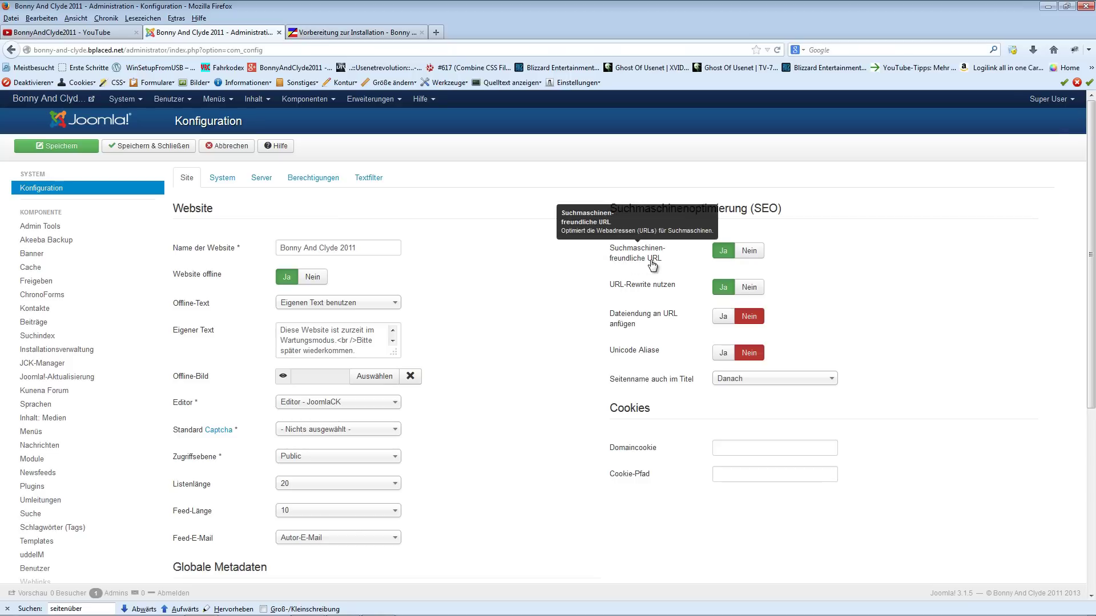
mouse_move(615, 290)
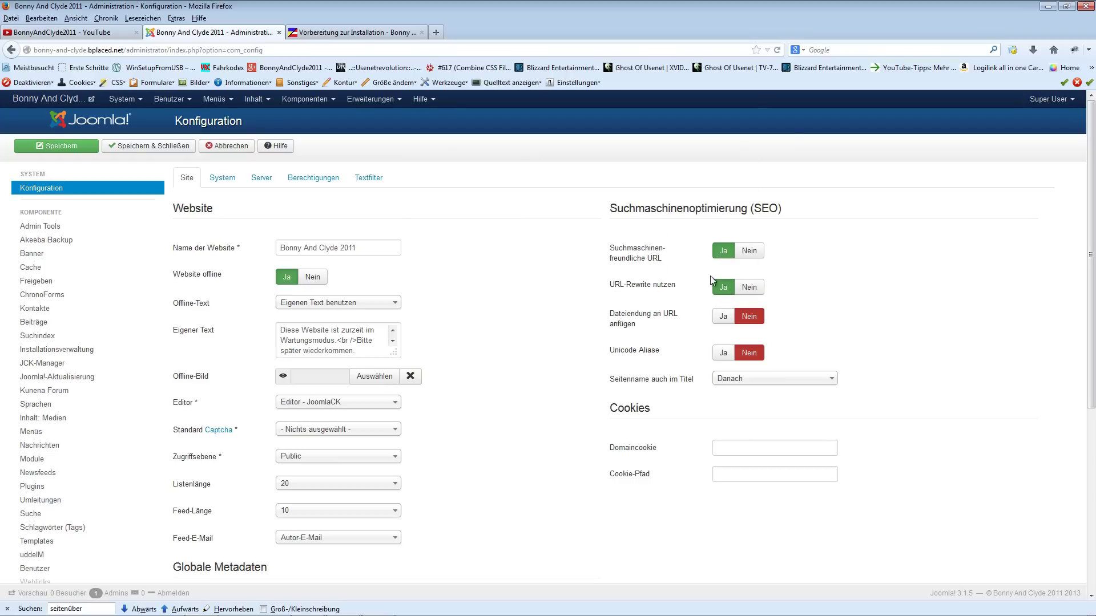
mouse_move(650, 289)
mouse_move(668, 387)
left_click(217, 148)
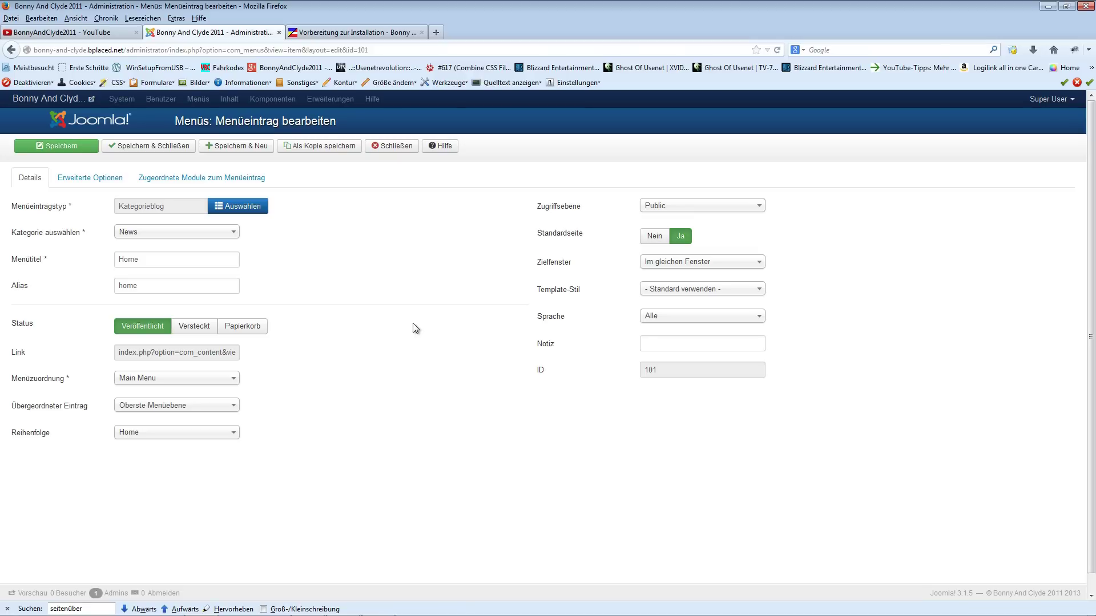
- Examine the Home menu item's Metadaten and its Seitentitel im Browser under Seitenanzeige, and close the item without saving
left_click(77, 181)
left_click(43, 209)
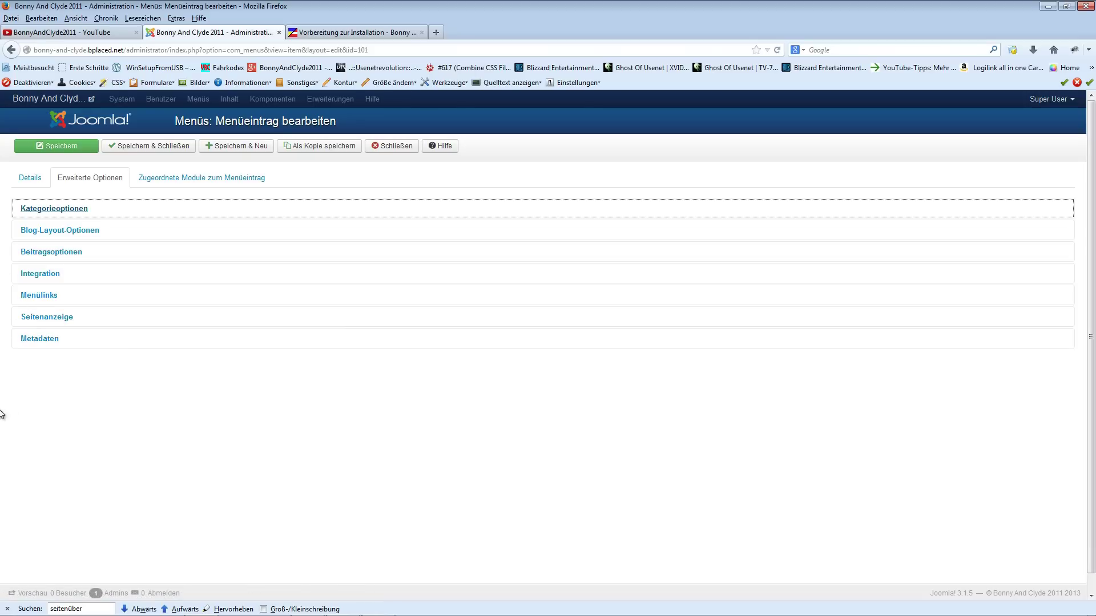
left_click(34, 339)
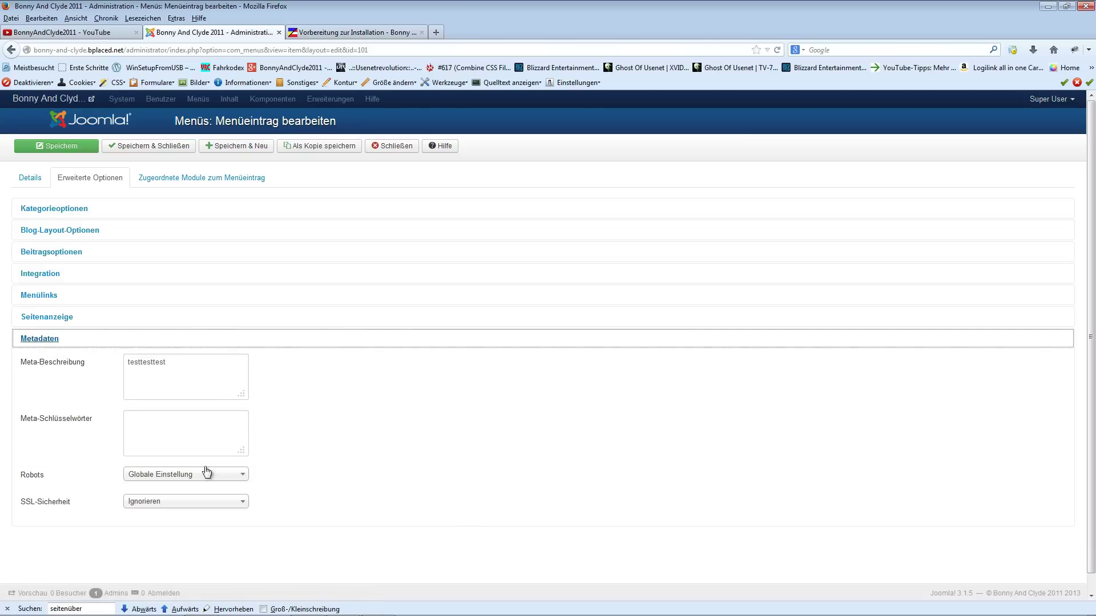
mouse_move(25, 478)
left_click(25, 318)
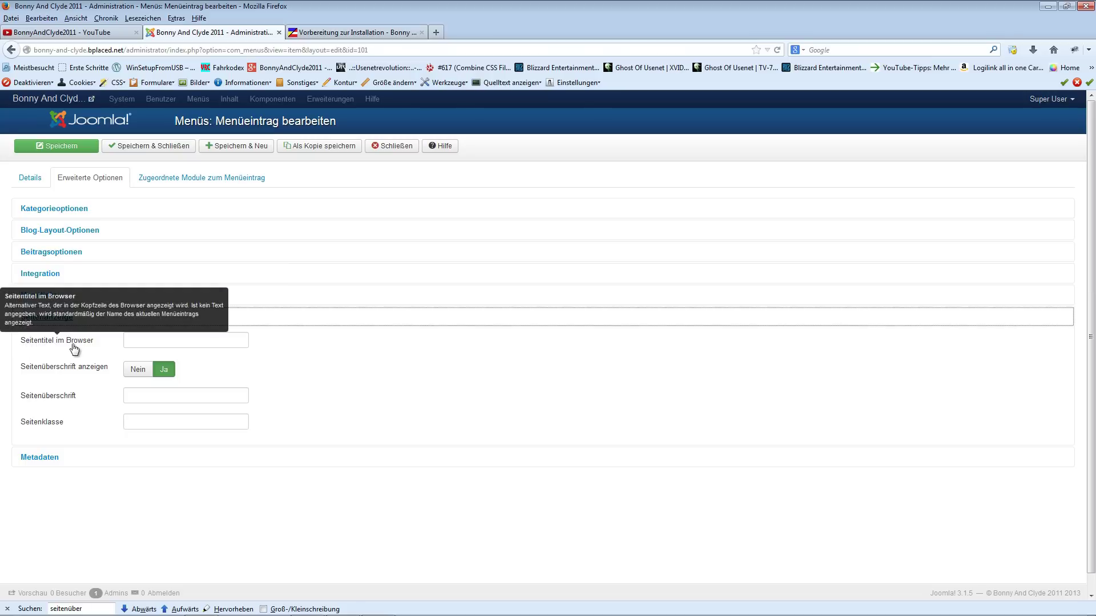
left_click(157, 341)
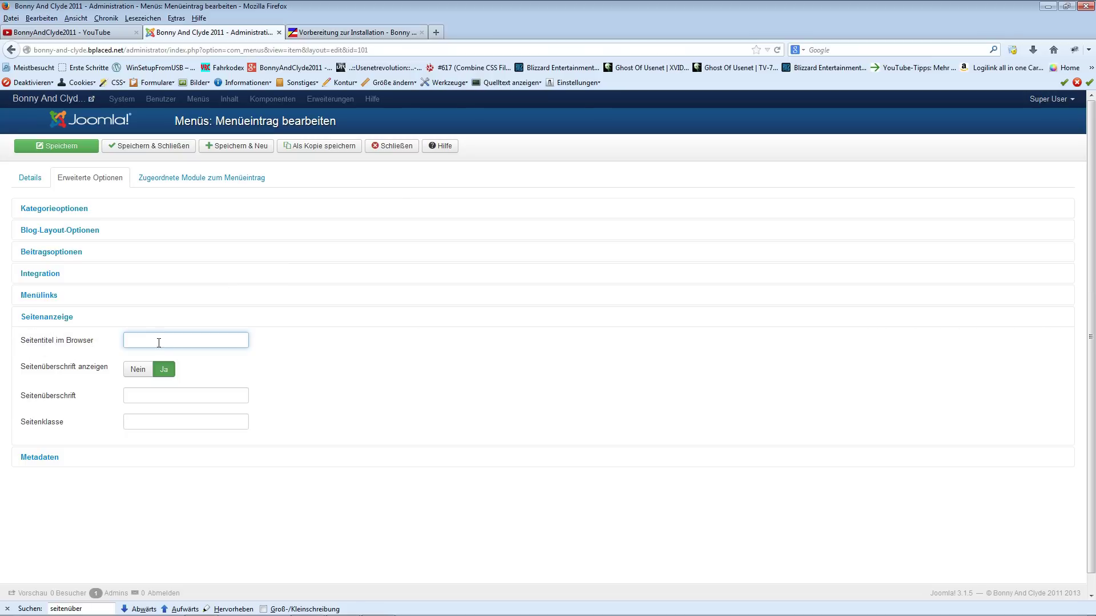
left_click(393, 148)
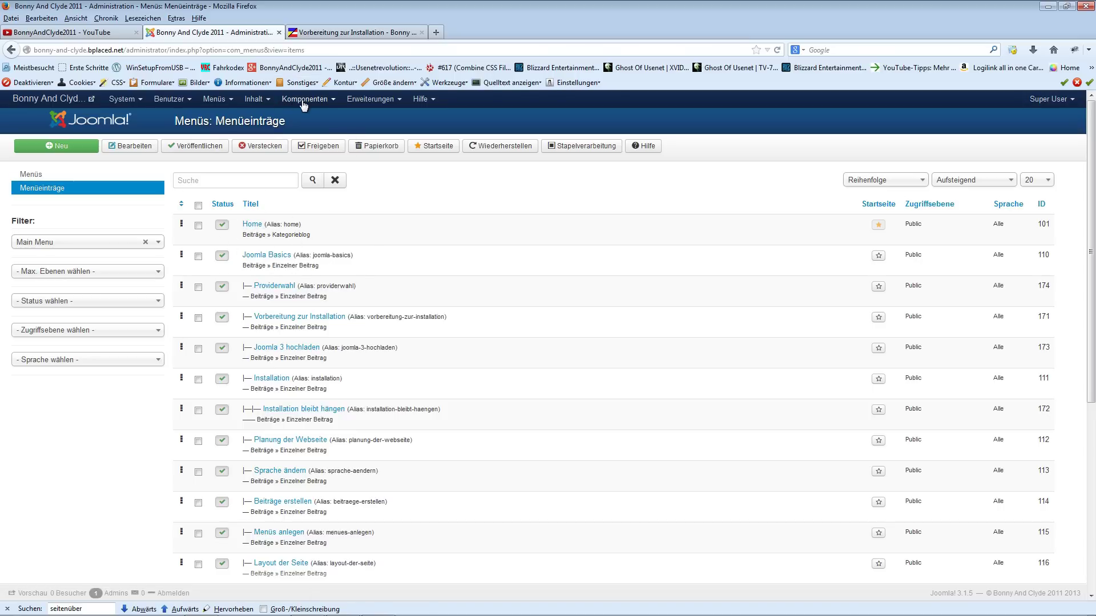
- Open the article "Ein Blick auf Joomla 3.2 - Teil 2" and examine its Meta-Beschreibung and Meta-Schlüsselwörter fields
left_click(255, 99)
mouse_move(258, 134)
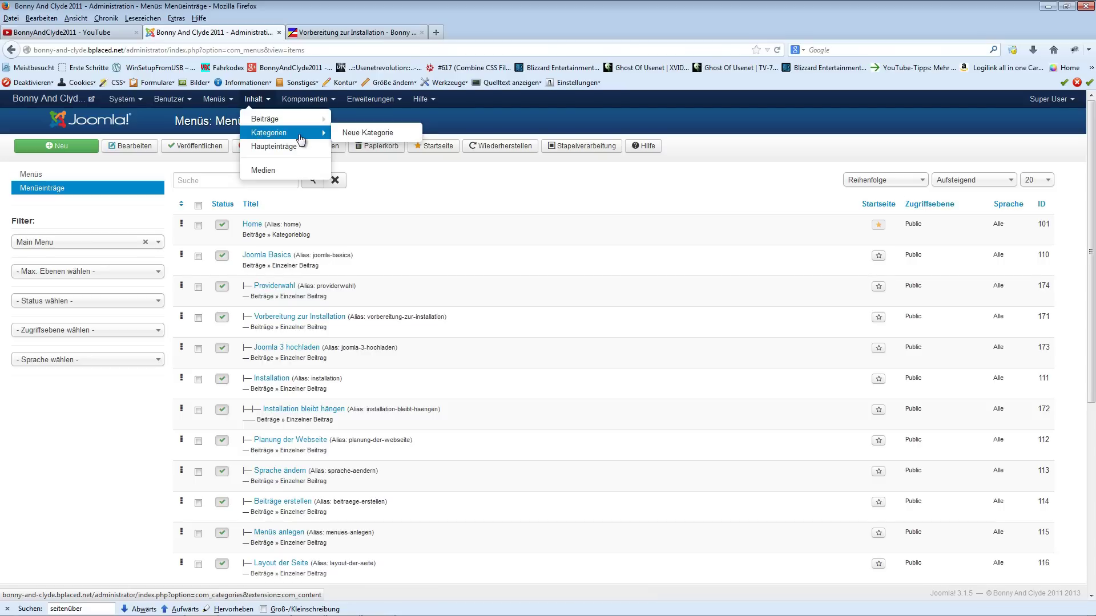
left_click(268, 118)
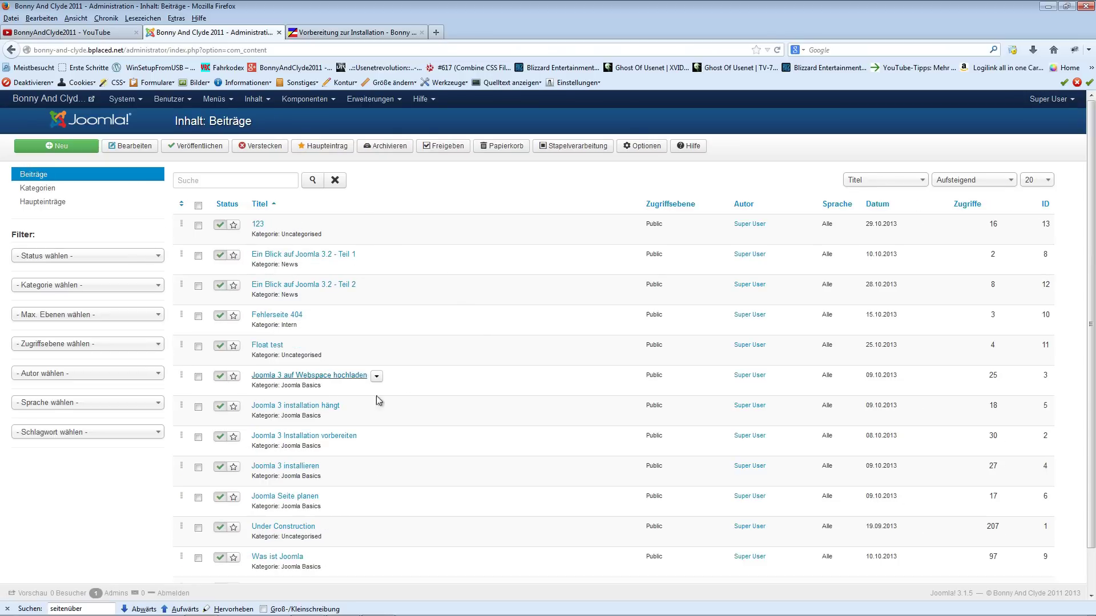
left_click(276, 285)
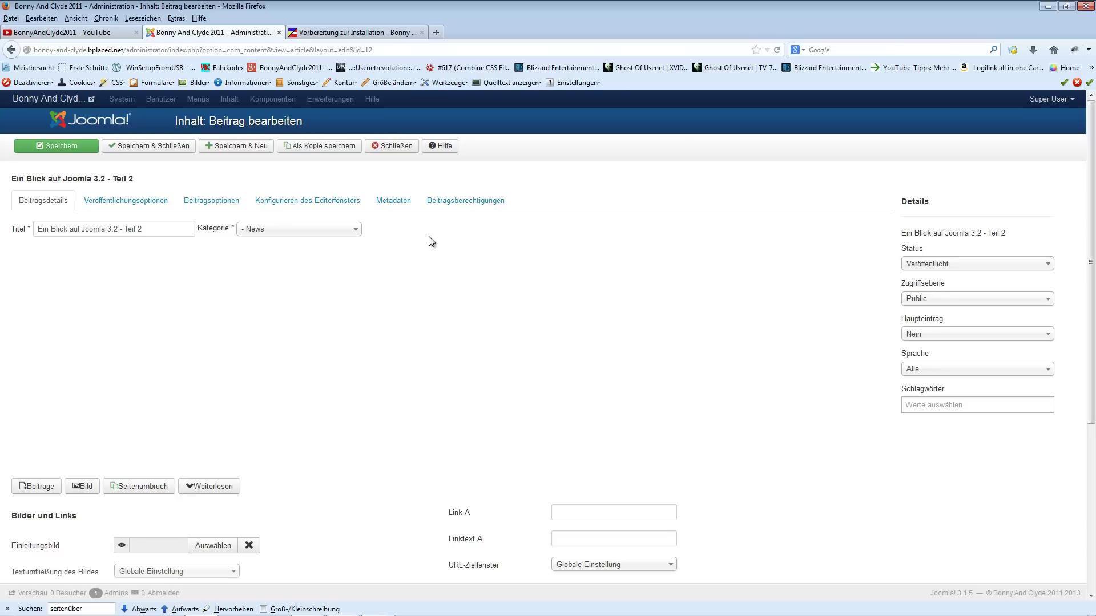
left_click(388, 203)
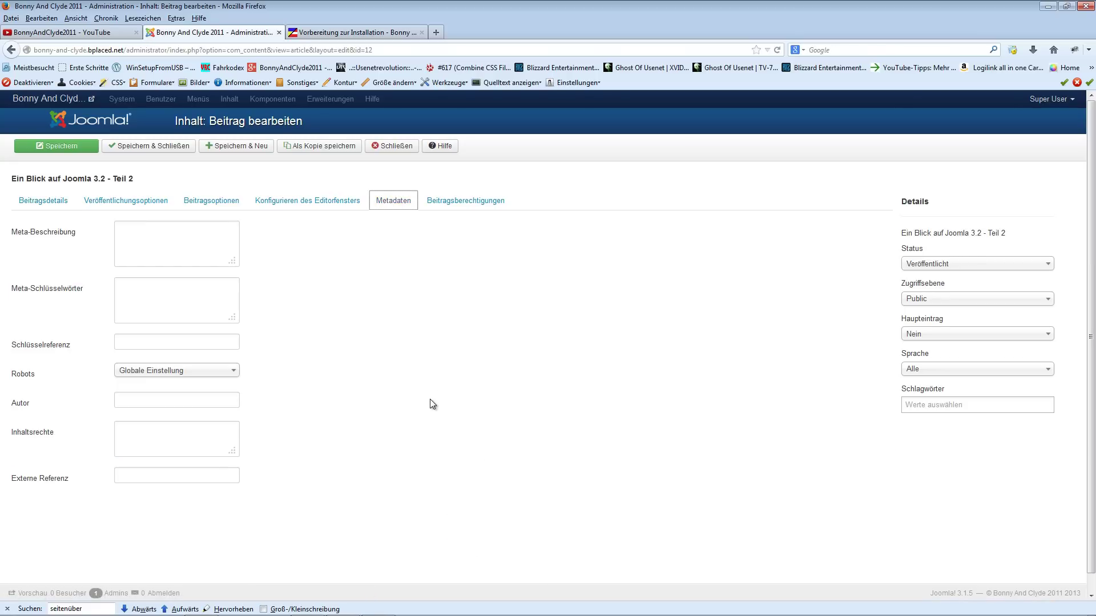
left_click(166, 312)
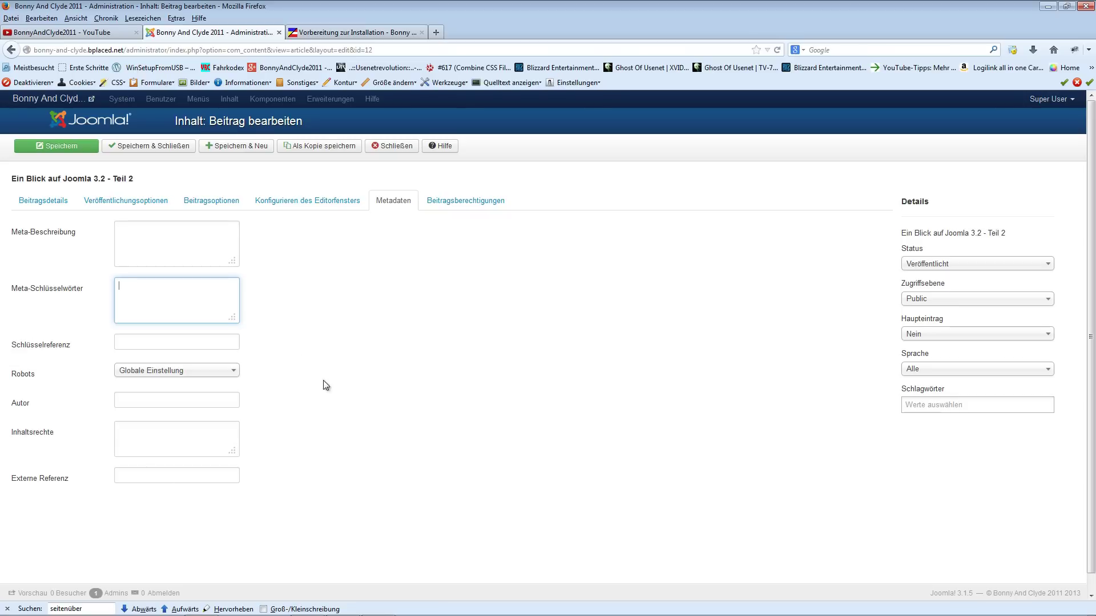
left_click(147, 245)
left_click(166, 312)
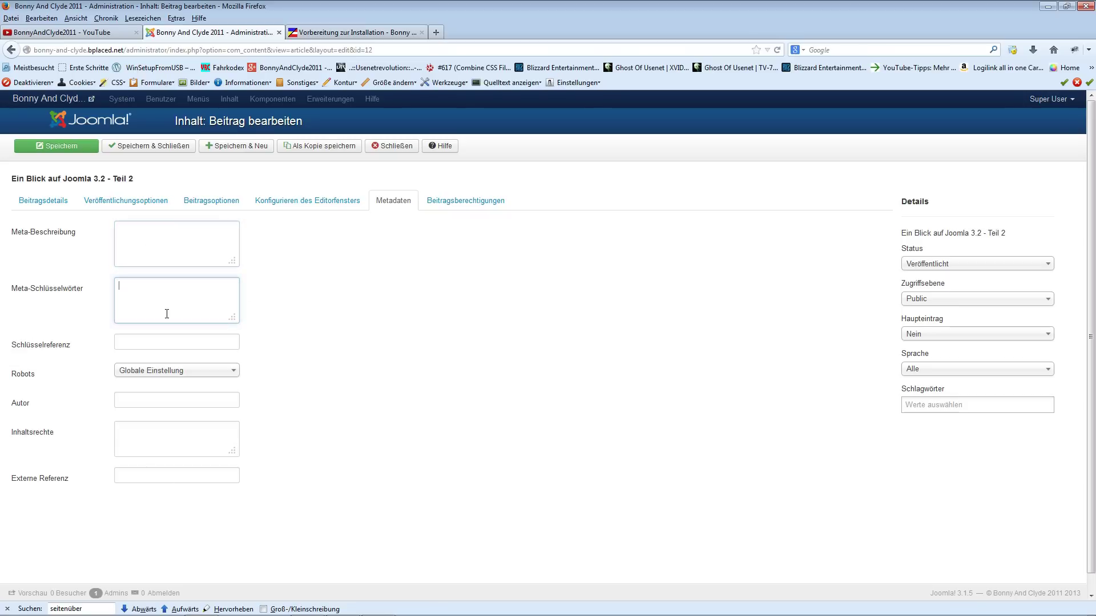
- Look through the article's content under Beitragsdetails and highlight part of its introductory paragraph
left_click(49, 206)
scroll(440, 308, "down", 5)
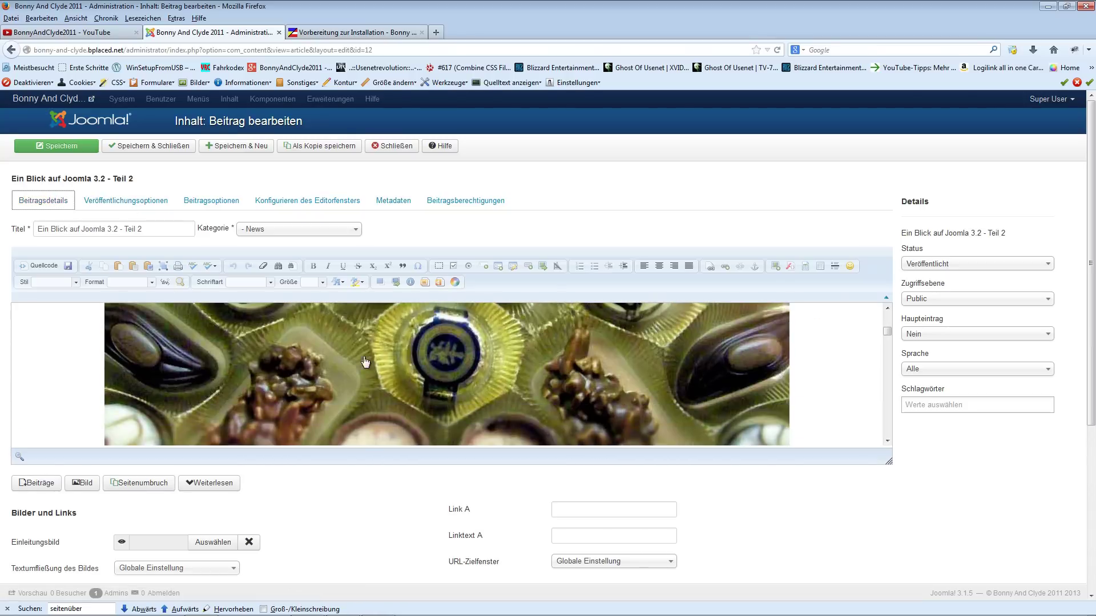
scroll(399, 389, "down", 8)
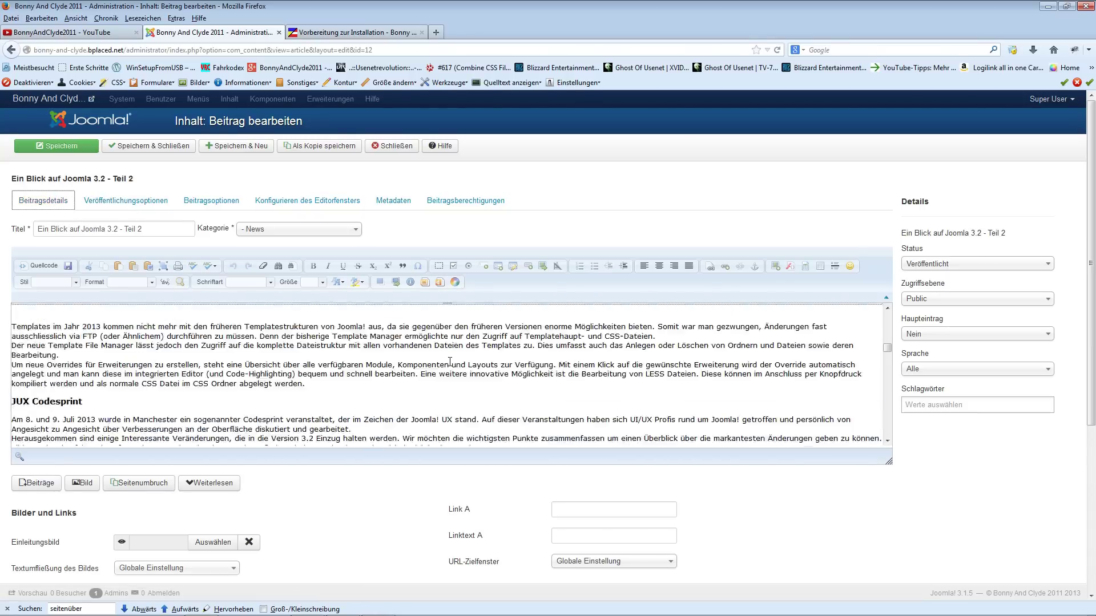
scroll(491, 366, "up", 10)
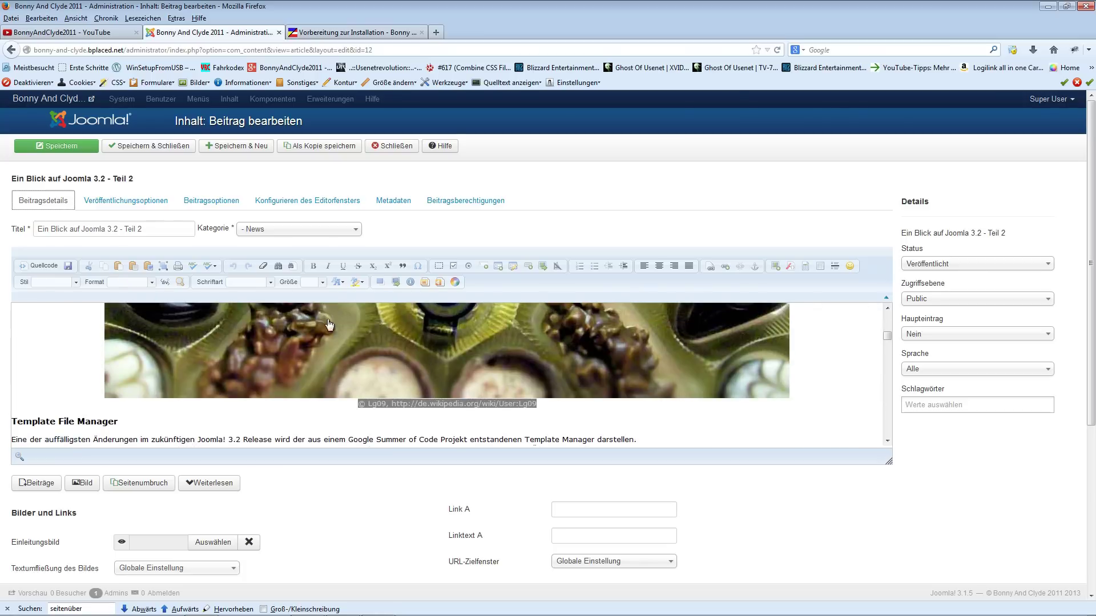
scroll(355, 352, "up", 5)
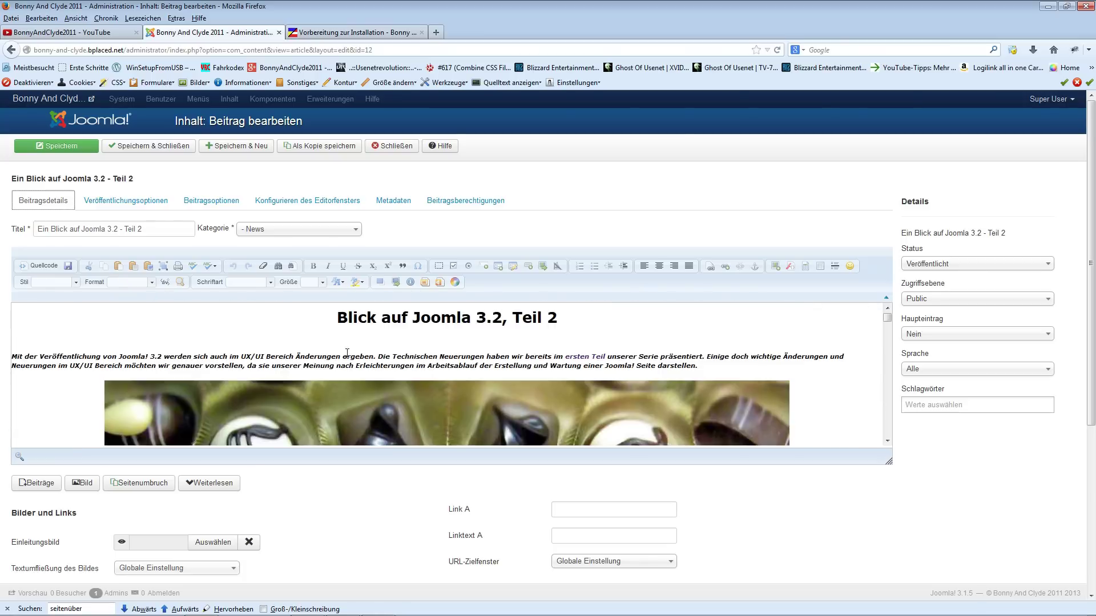
triple_click(331, 356)
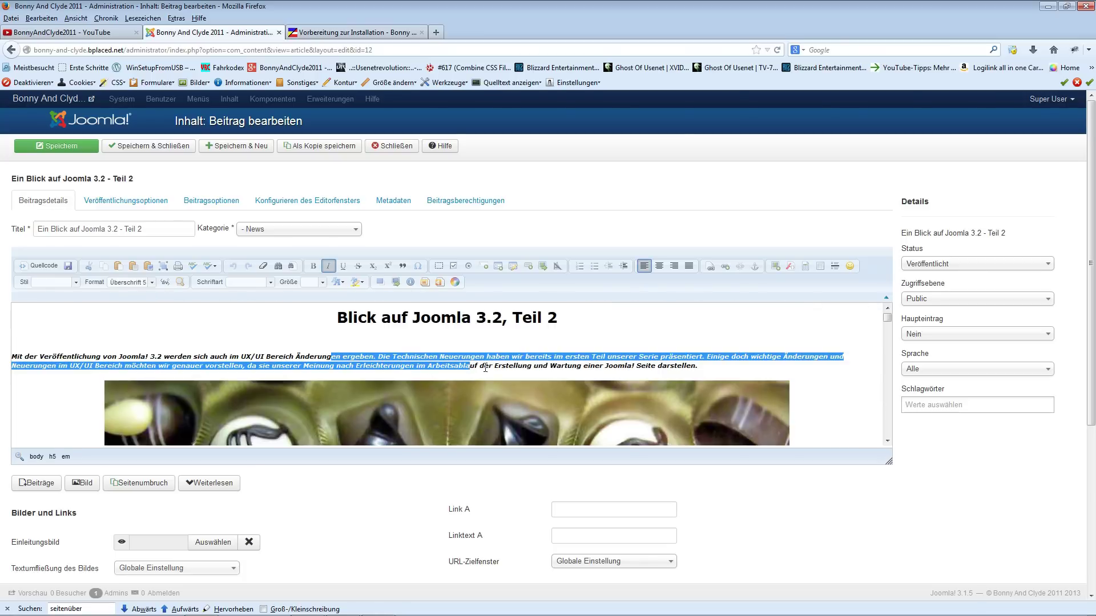
left_click(484, 366)
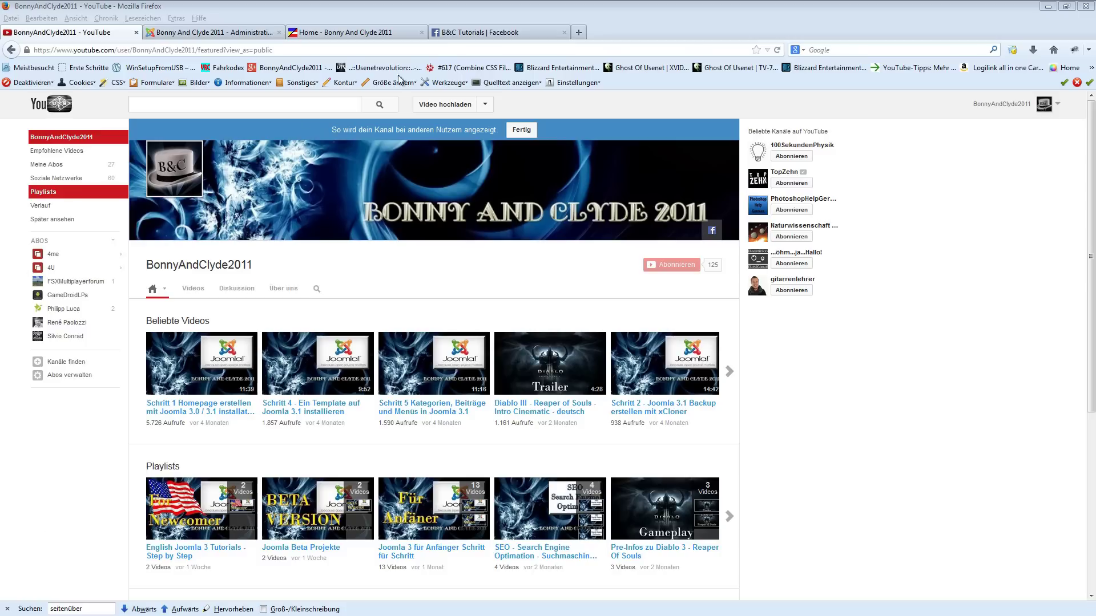
- Look over the B&C Tutorials Facebook page and its posts, and return to the BonnyAndClyde2011 YouTube channel
left_click(468, 33)
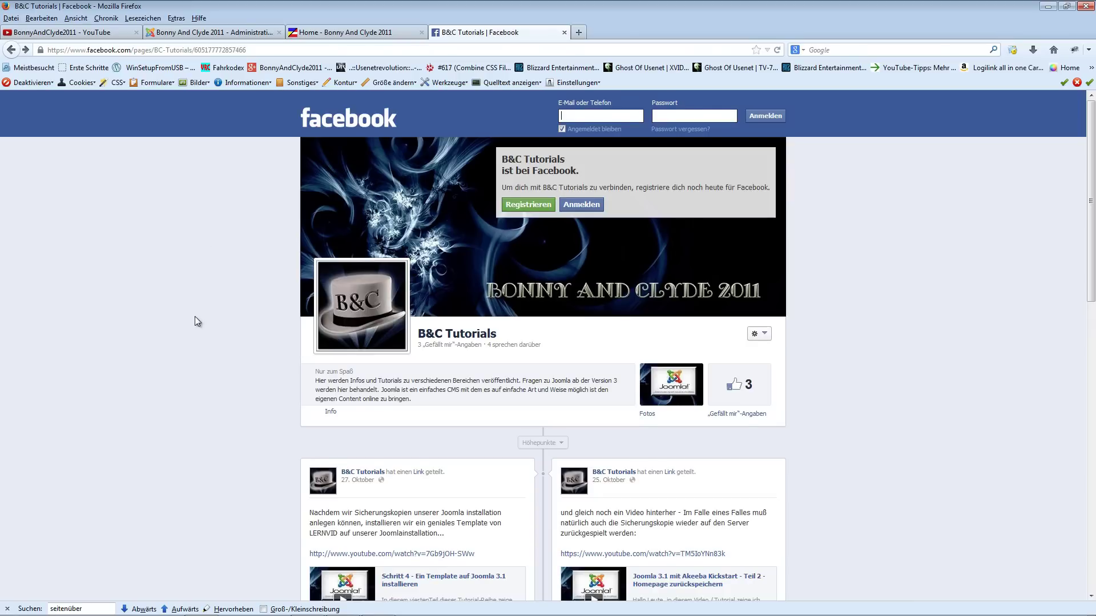
scroll(193, 319, "down", 5)
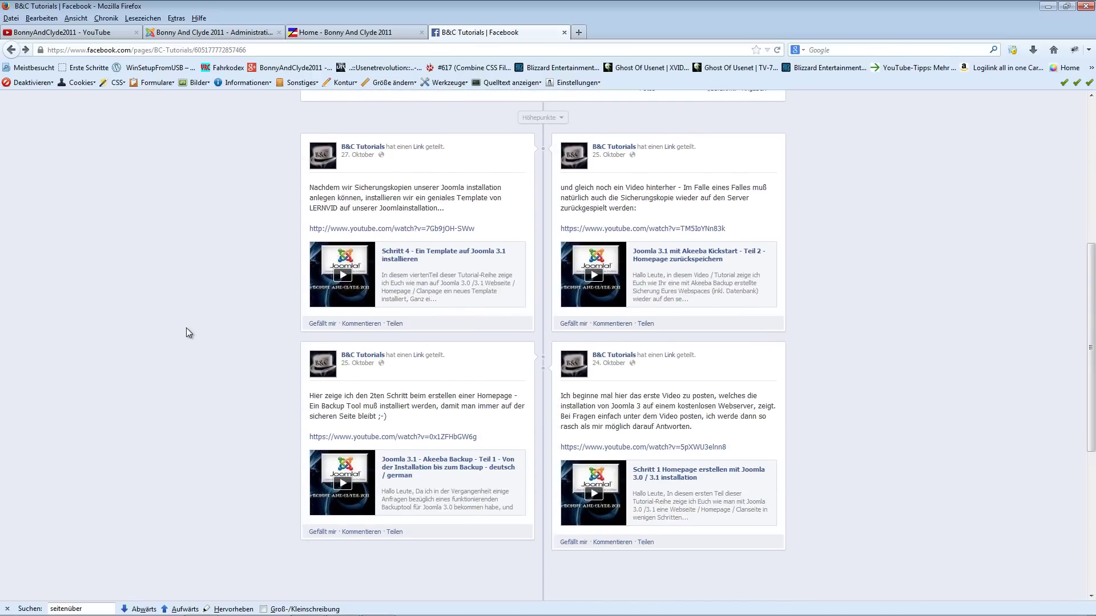
scroll(187, 324, "up", 5)
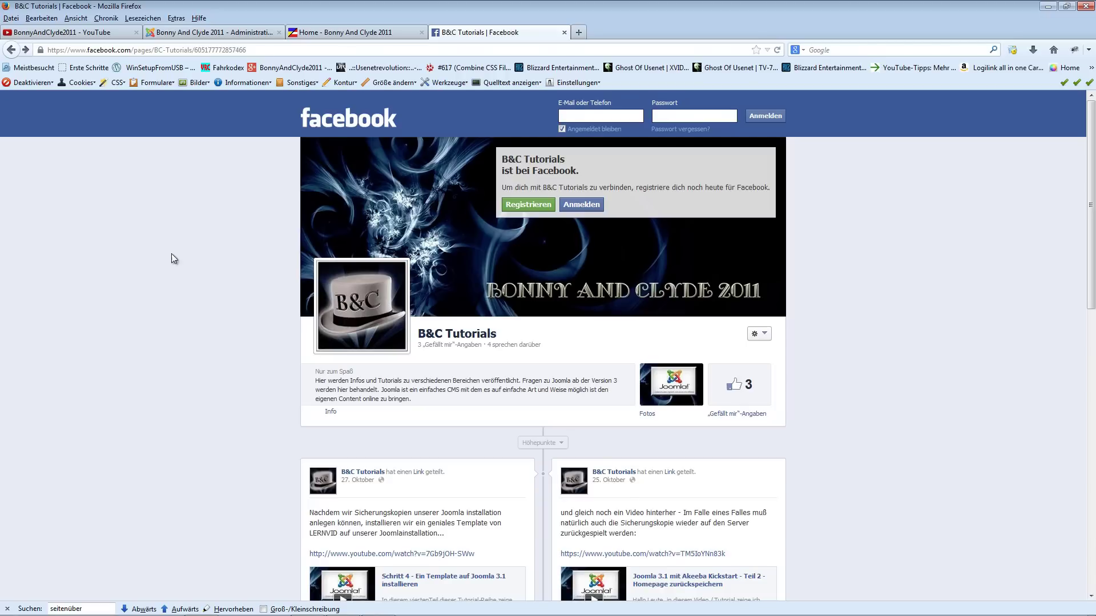
left_click(59, 34)
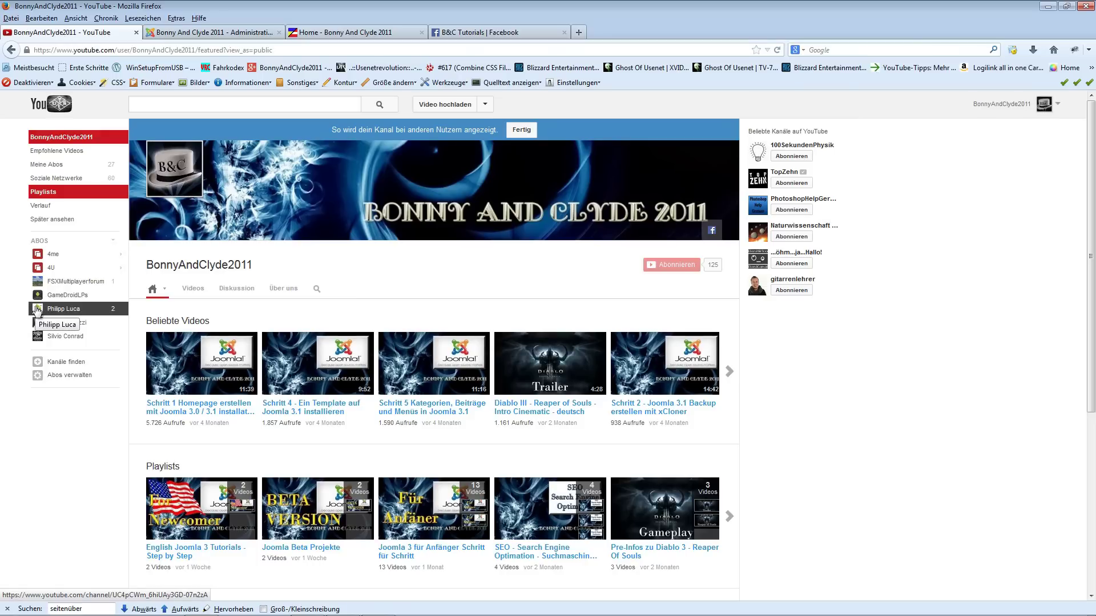